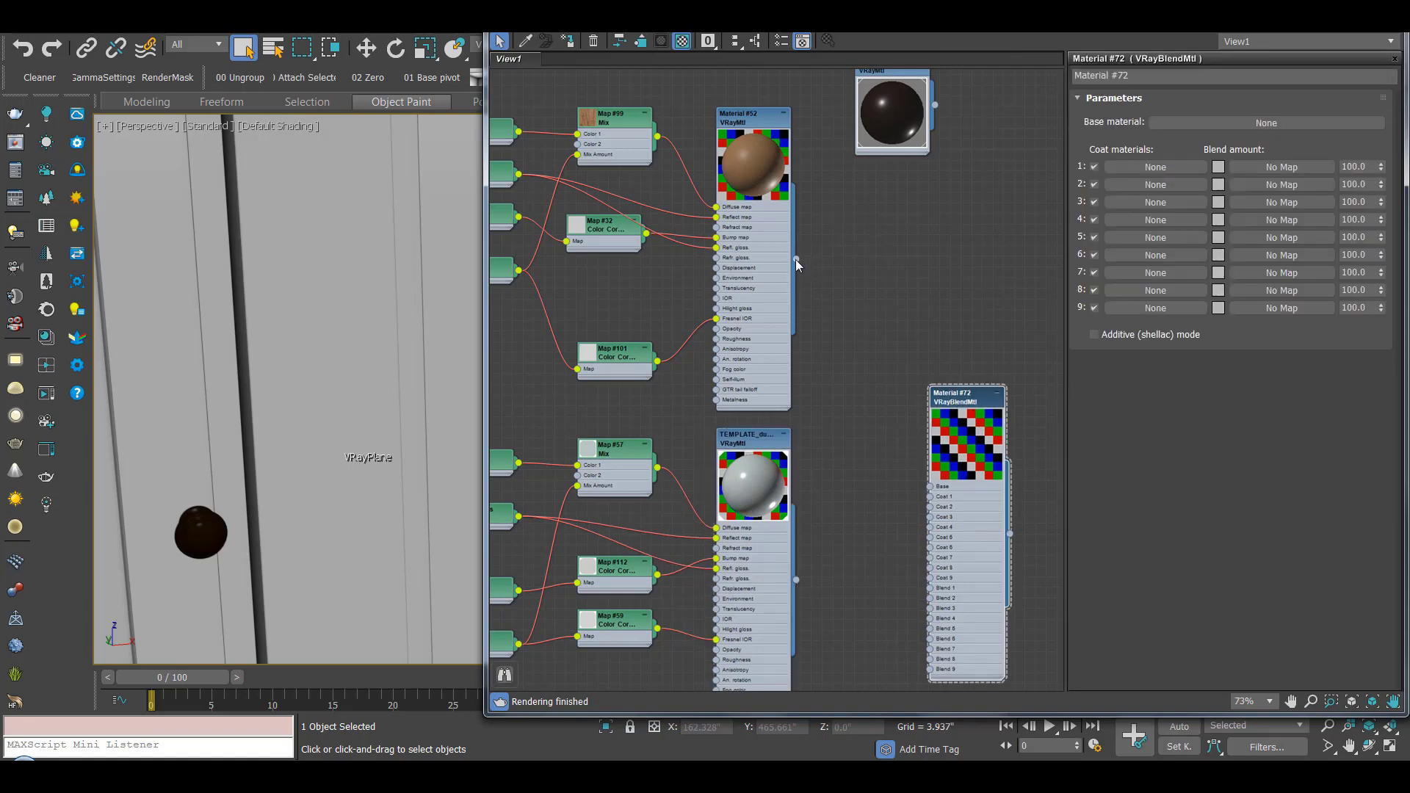
# Connect the brown wood material as the blend material's base and the duck egg material as Coat 1, both as instances.
pyautogui.moveTo(795, 258); pyautogui.dragTo(1265, 131)
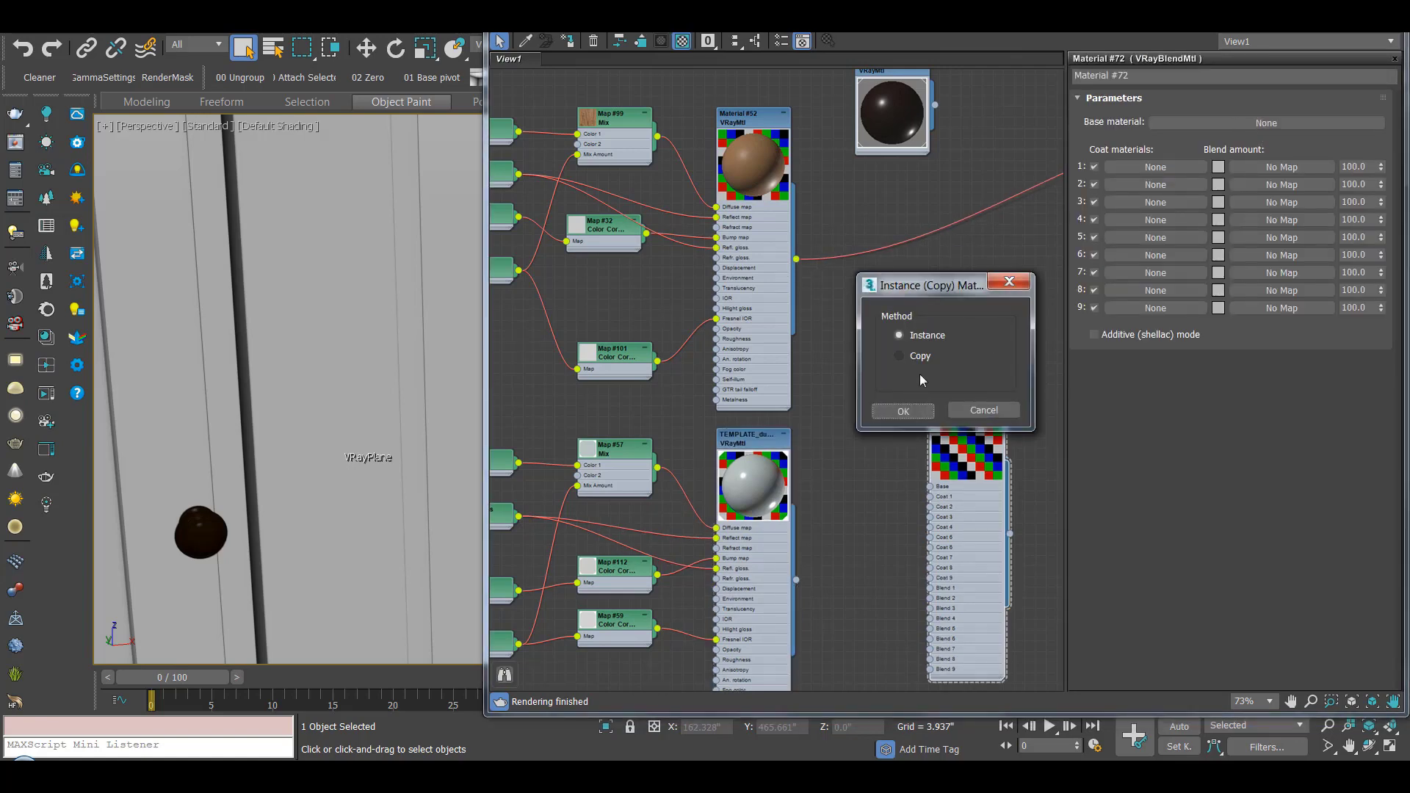
pyautogui.click(905, 411)
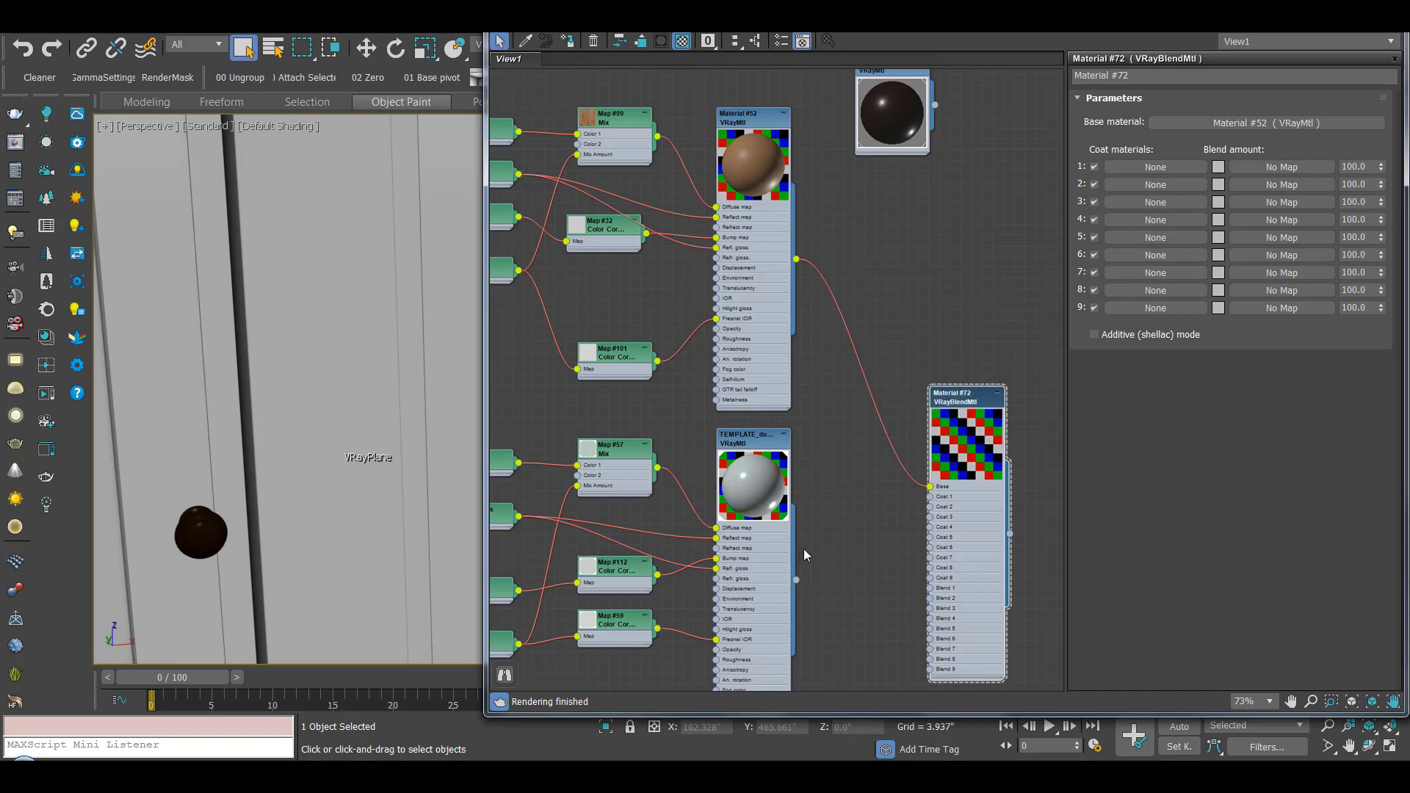
pyautogui.moveTo(796, 579); pyautogui.dragTo(1151, 170)
pyautogui.click(904, 409)
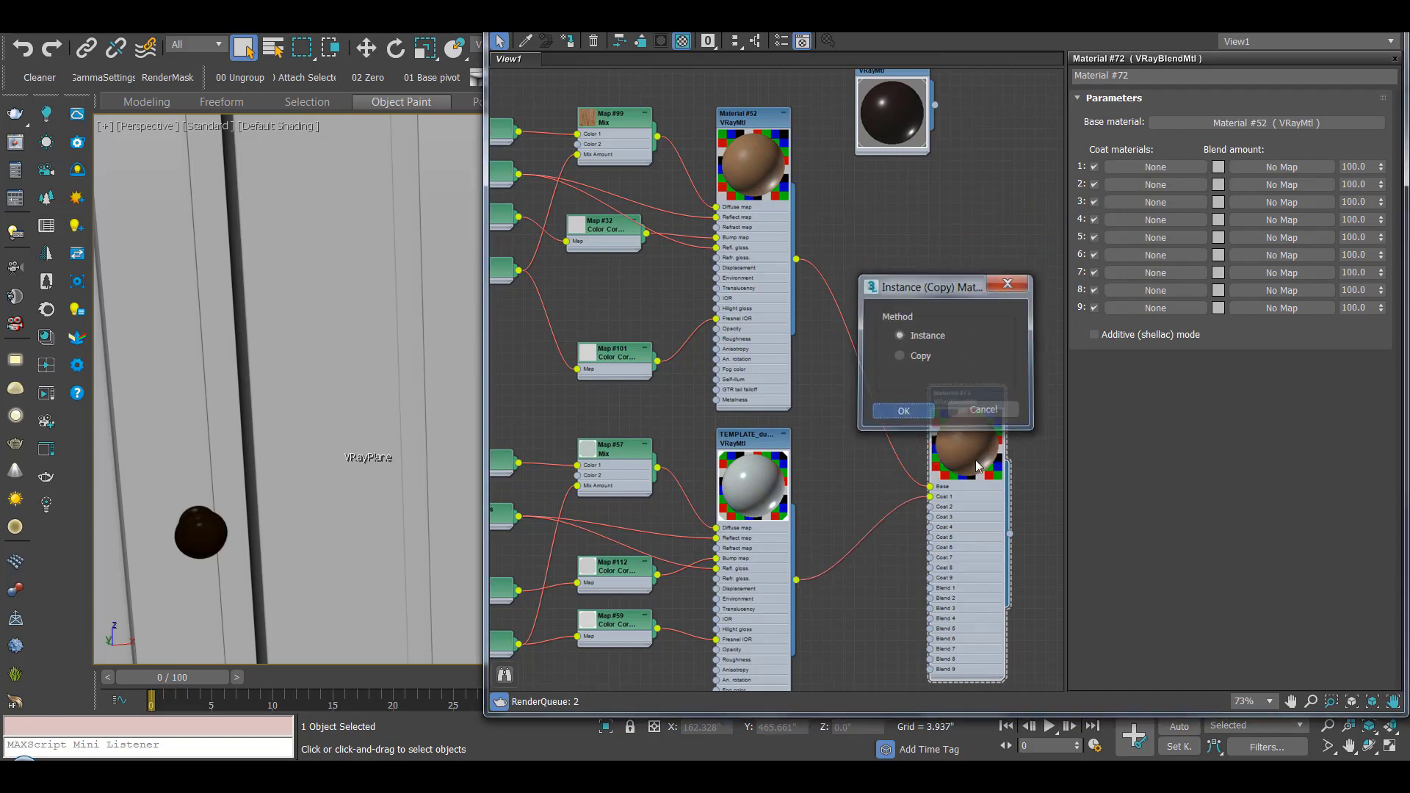
# Turn the blend material's first coat off and back on to compare its preview with and without the paint layer.
pyautogui.scroll(2, 967, 491)
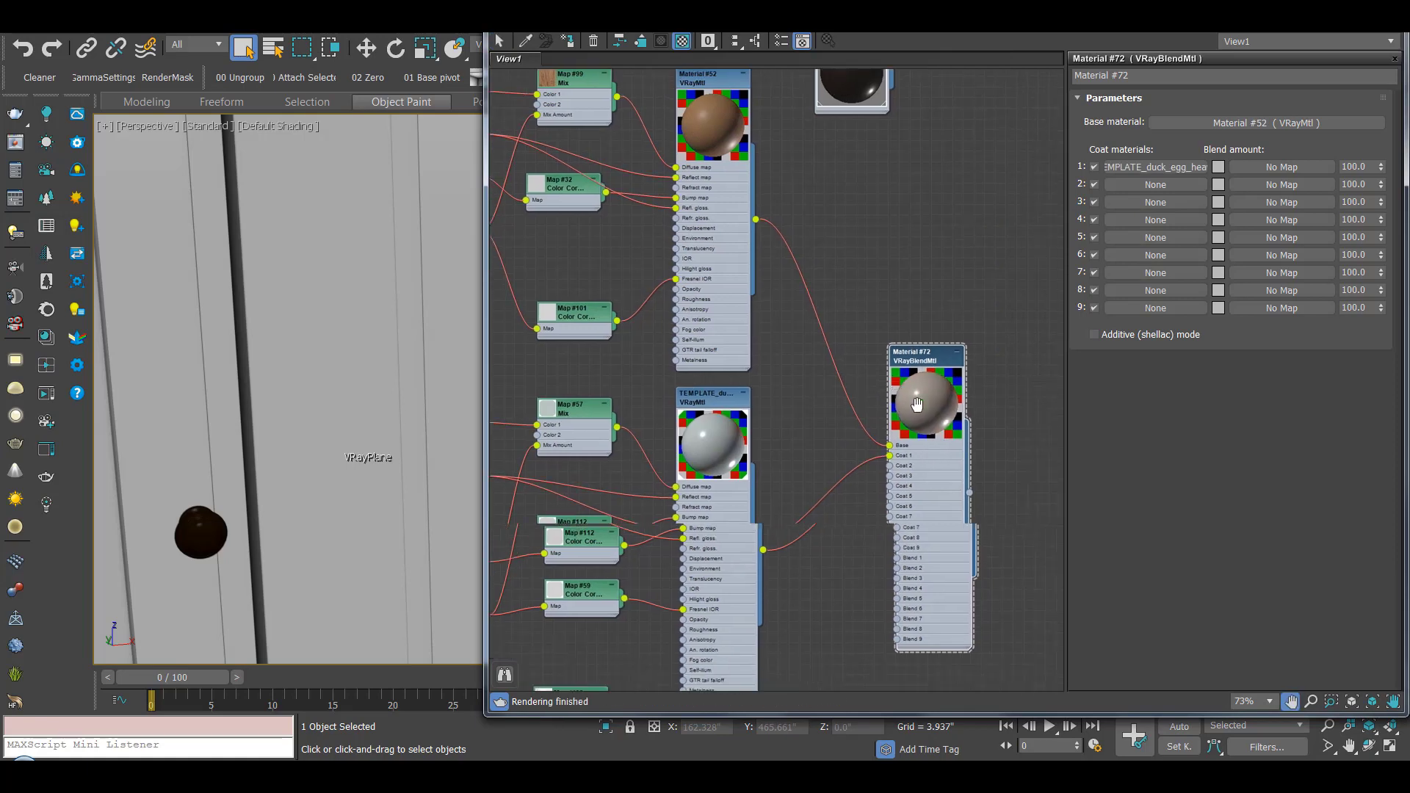
pyautogui.moveTo(966, 490); pyautogui.dragTo(901, 351, button='middle')
pyautogui.scroll(2, 901, 351)
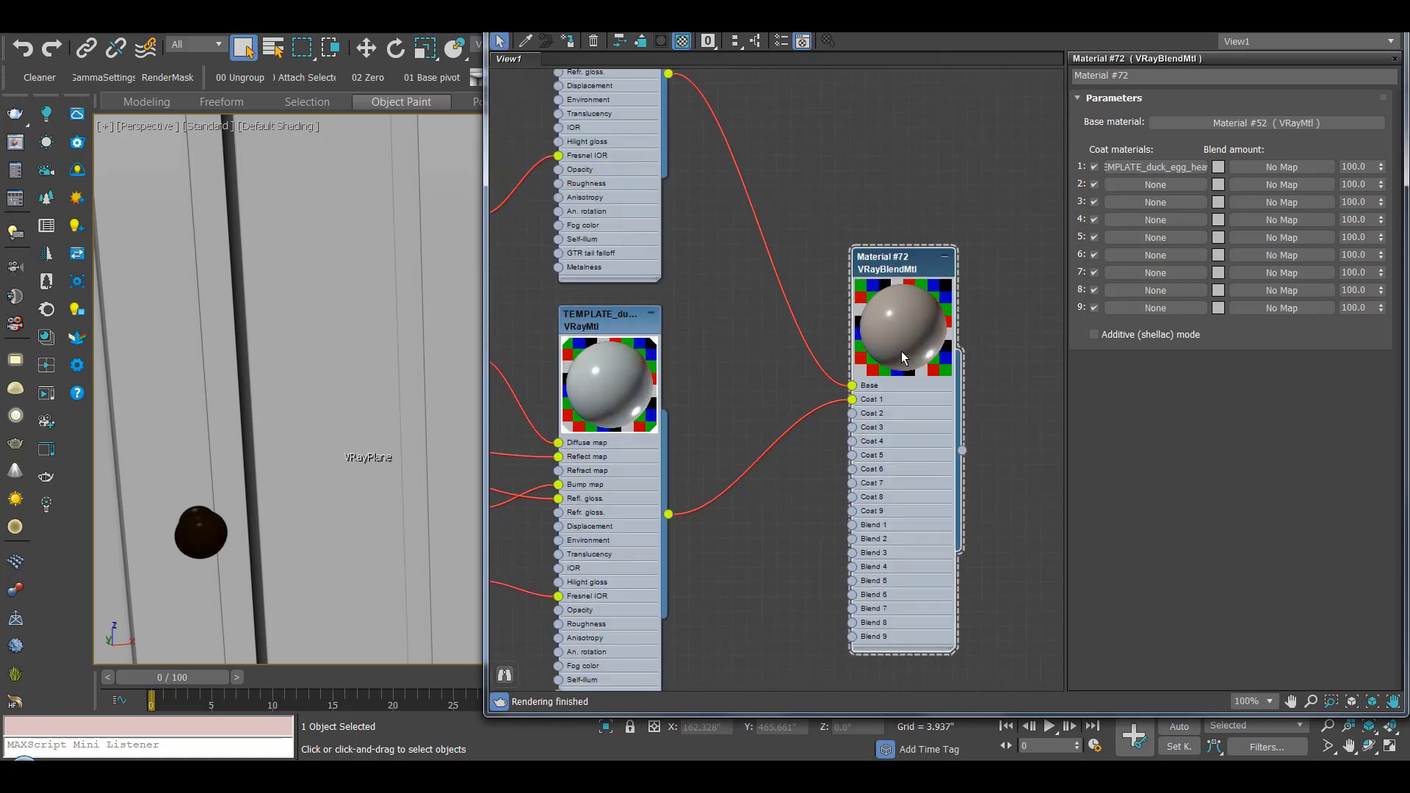
pyautogui.click(1094, 168)
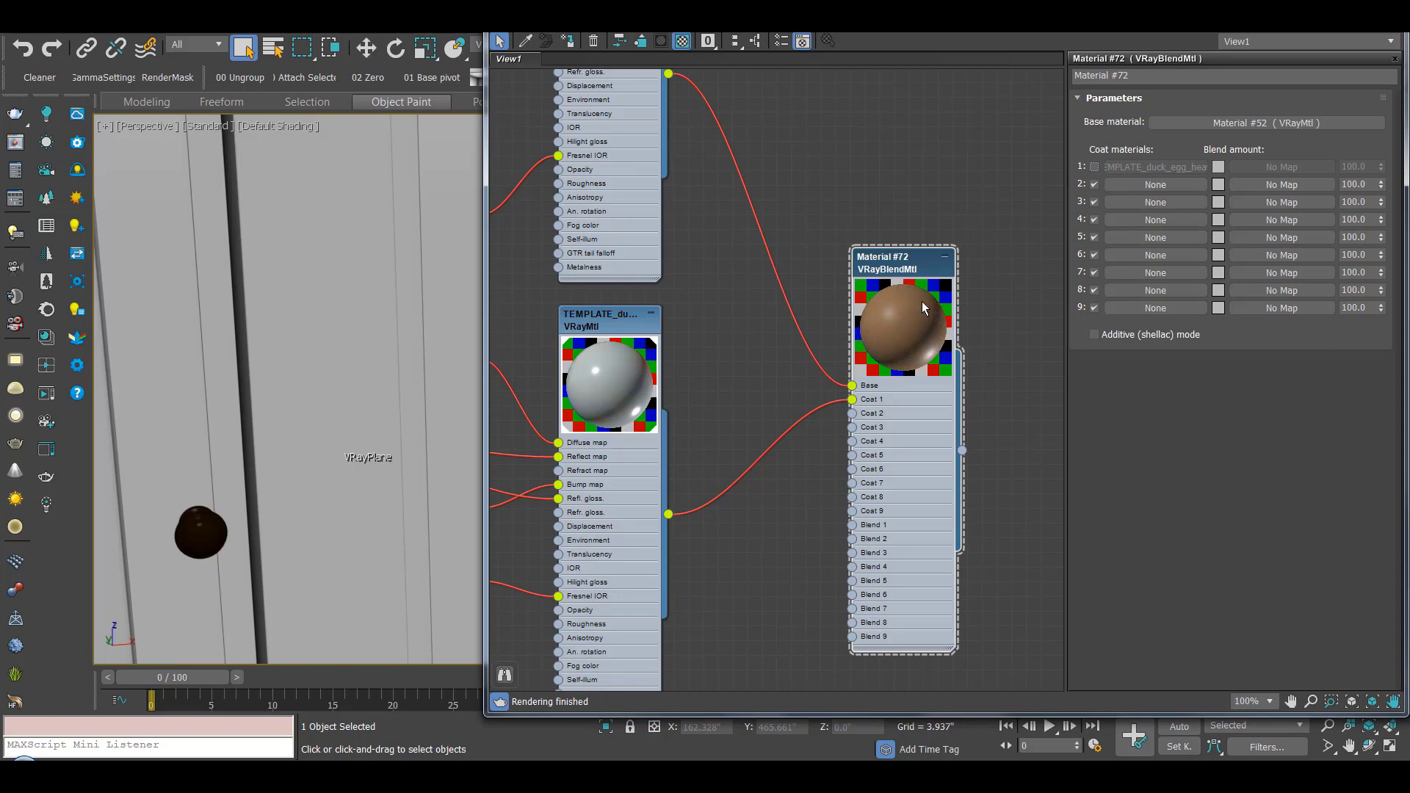
pyautogui.click(1094, 168)
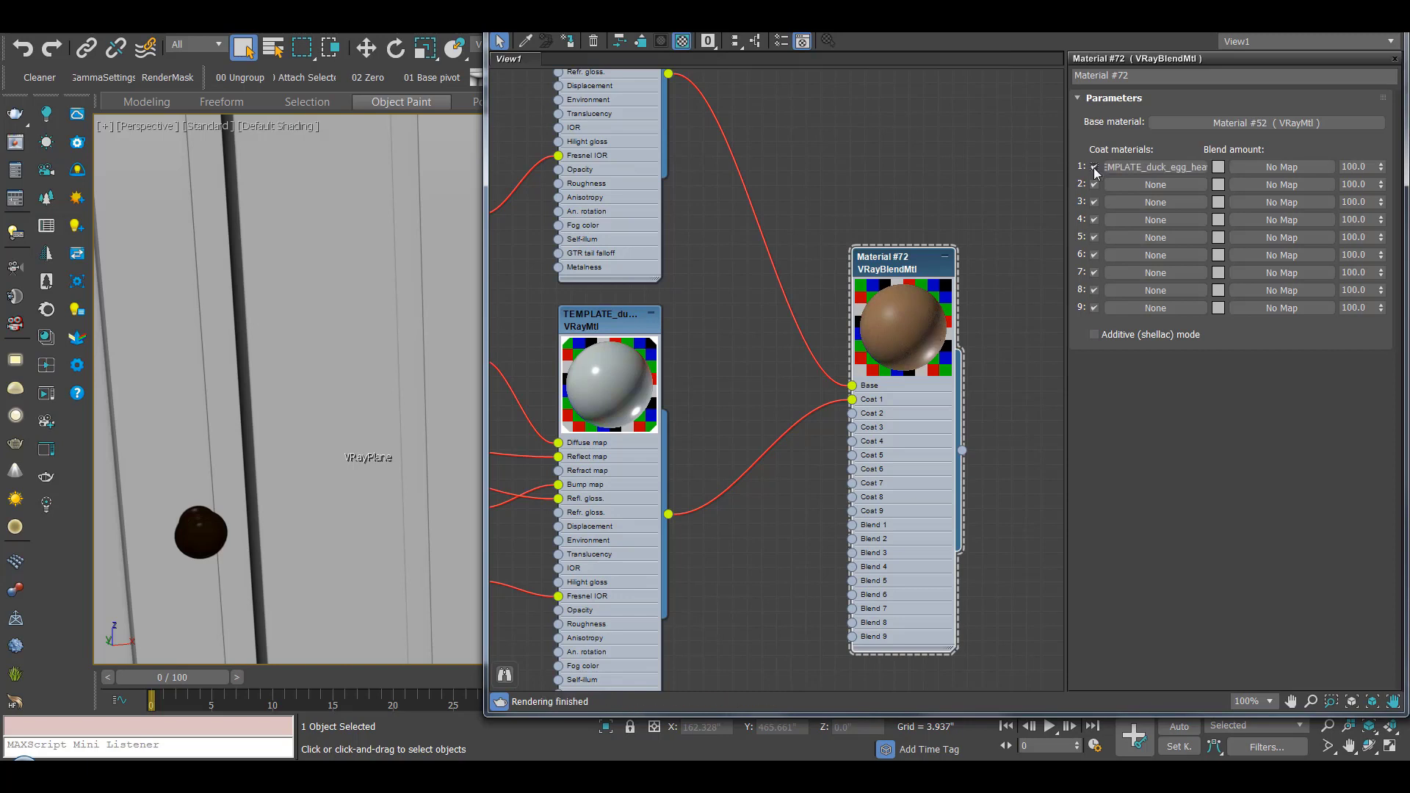
# Enlarge the preview of the distress.jpg bitmap node below the duck egg material and view its full image.
pyautogui.moveTo(876, 379); pyautogui.dragTo(919, 321, button='middle')
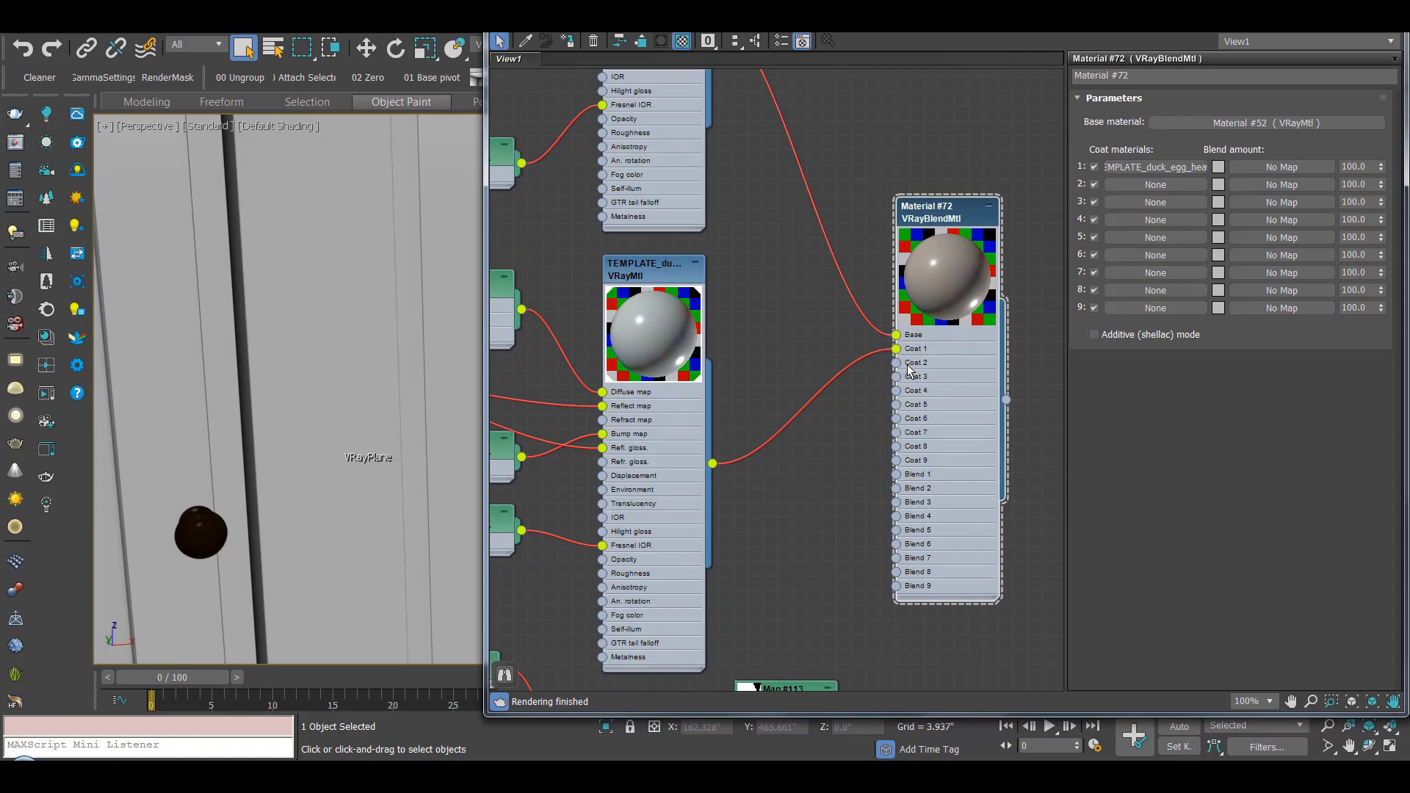
pyautogui.moveTo(909, 371); pyautogui.dragTo(903, 290, button='middle')
pyautogui.scroll(-1, 903, 290)
pyautogui.moveTo(771, 510); pyautogui.dragTo(864, 473, button='middle')
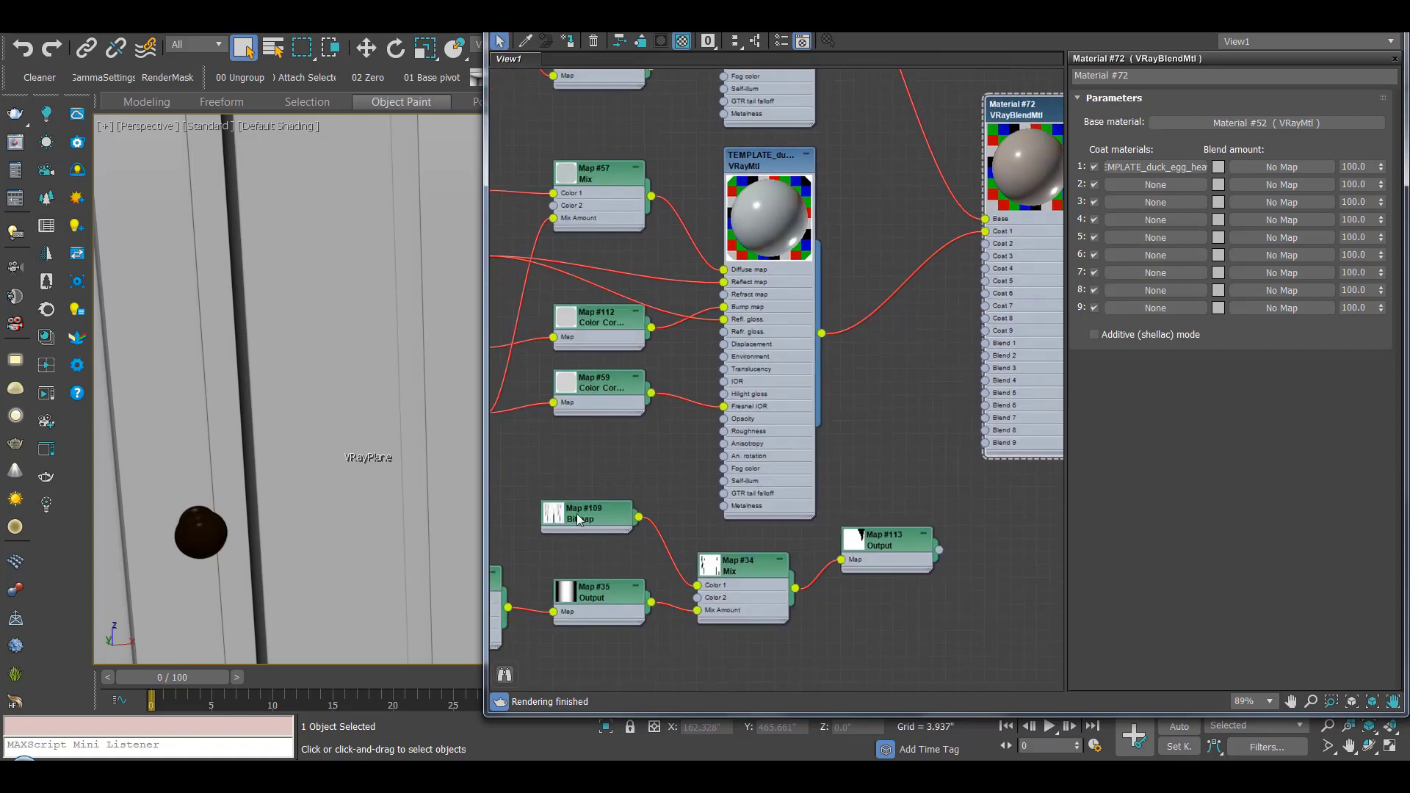
pyautogui.click(557, 522)
pyautogui.moveTo(587, 513); pyautogui.dragTo(598, 475)
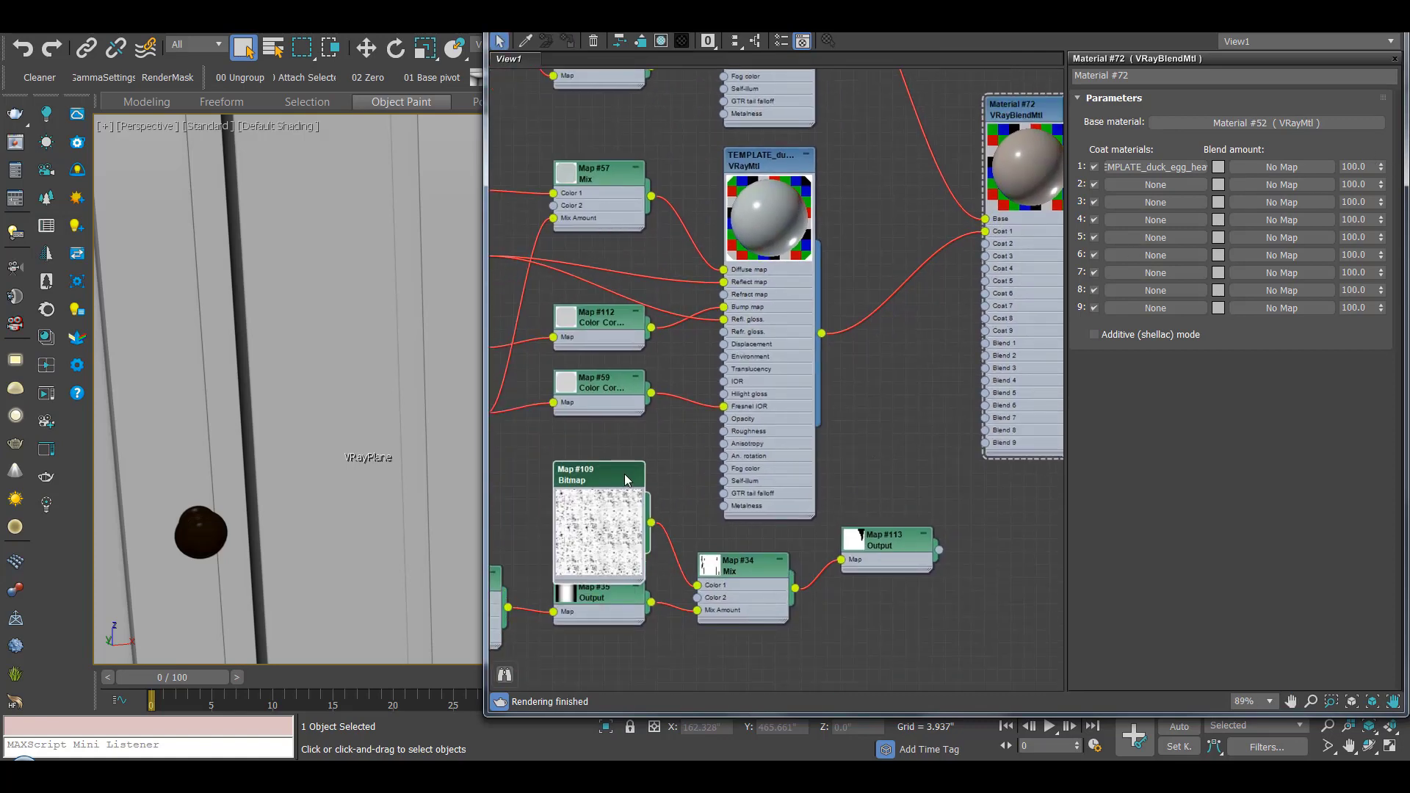
pyautogui.doubleClick(599, 476)
pyautogui.click(1336, 369)
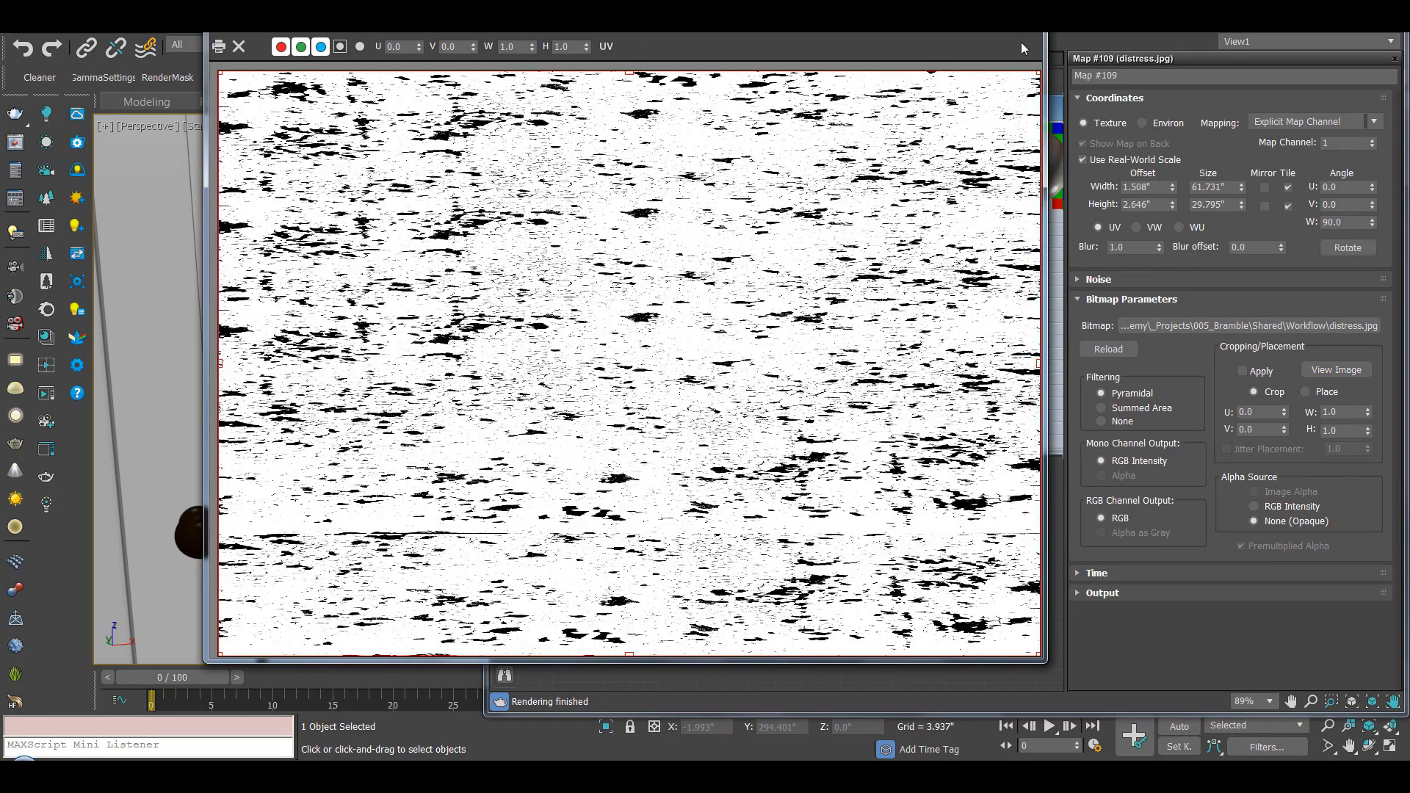
pyautogui.press('Escape')
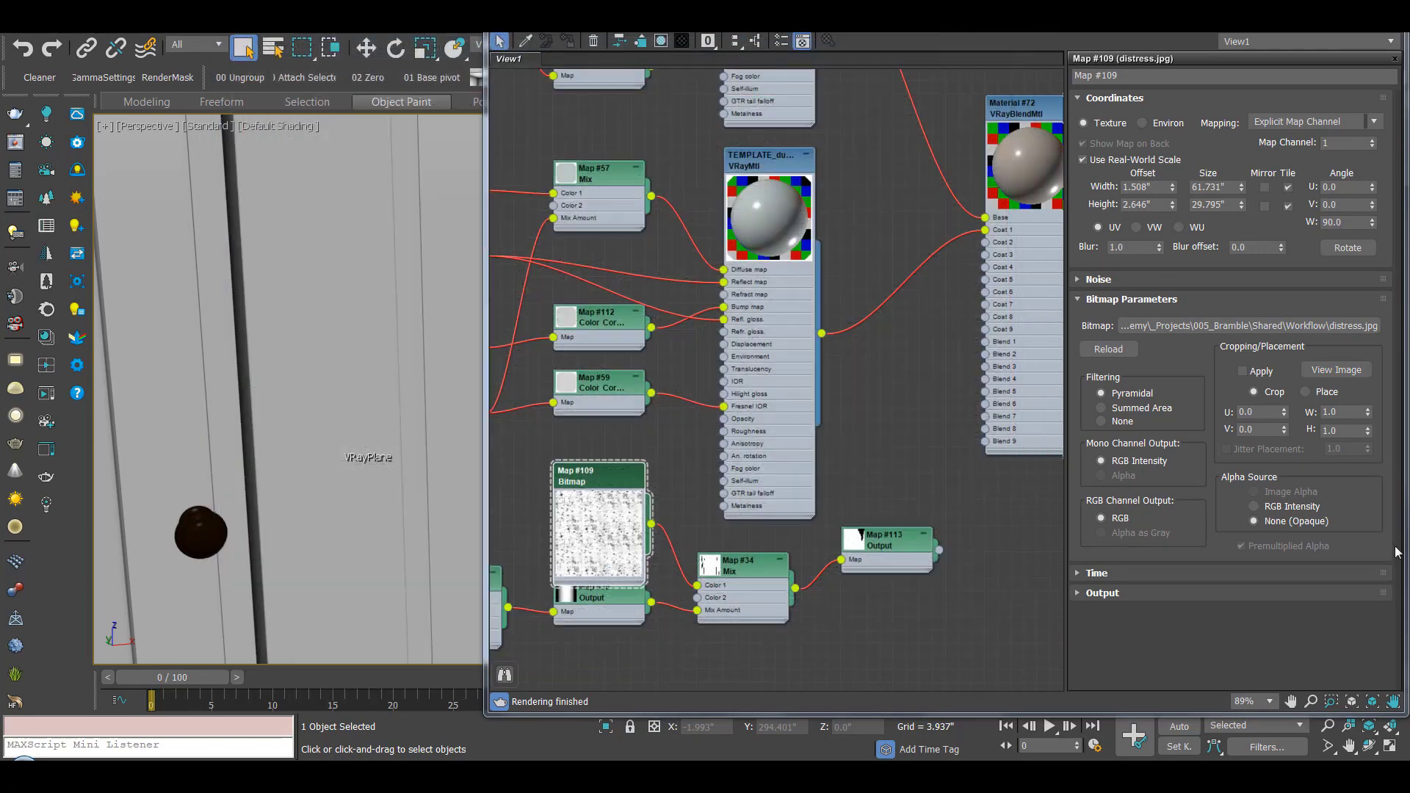
# Connect the distress bitmap to Blend 1 of the blend material as the mask for the duck egg coat.
pyautogui.moveTo(651, 524); pyautogui.dragTo(987, 344)
pyautogui.scroll(-2, 892, 248)
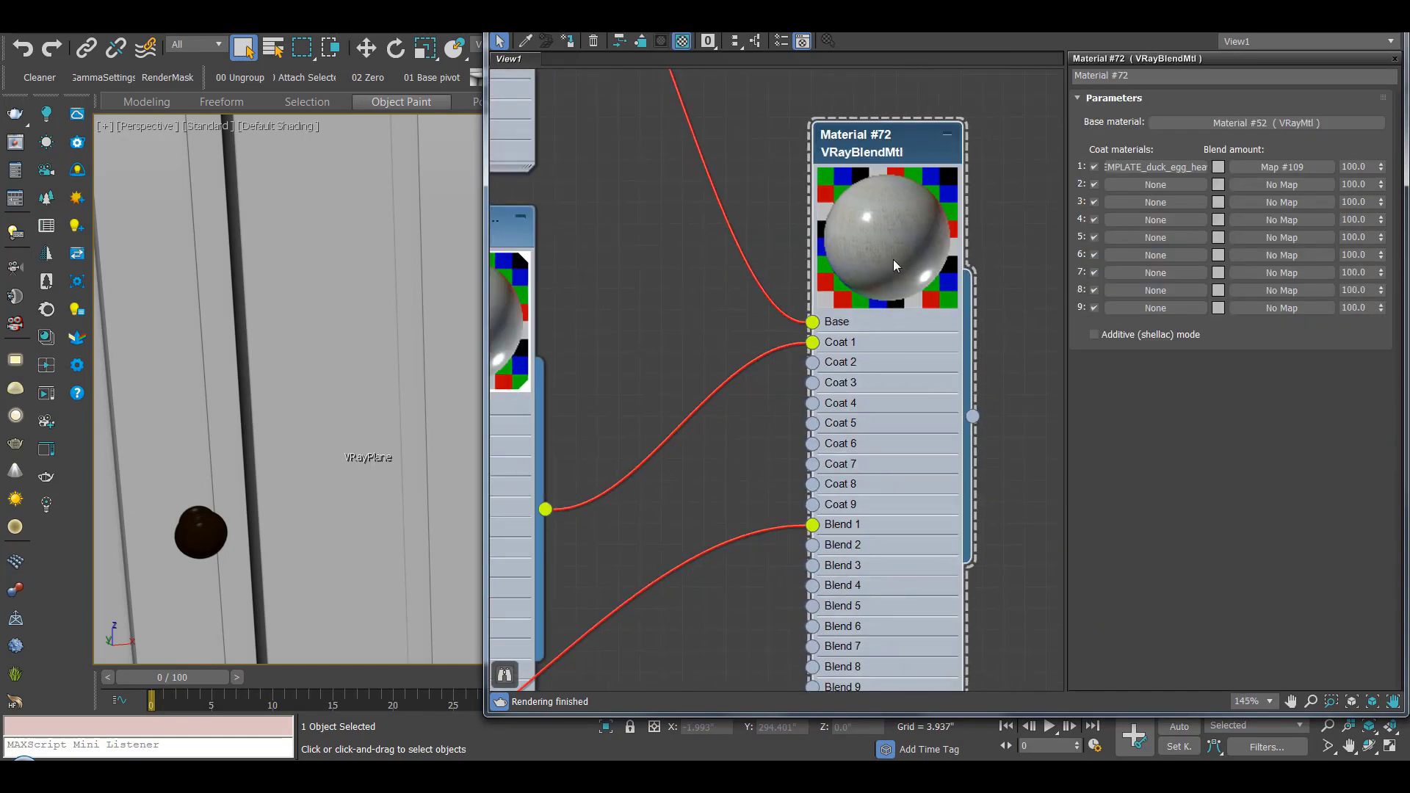
pyautogui.moveTo(875, 302); pyautogui.dragTo(963, 209, button='middle')
pyautogui.scroll(-3, 964, 208)
pyautogui.scroll(-1, 964, 209)
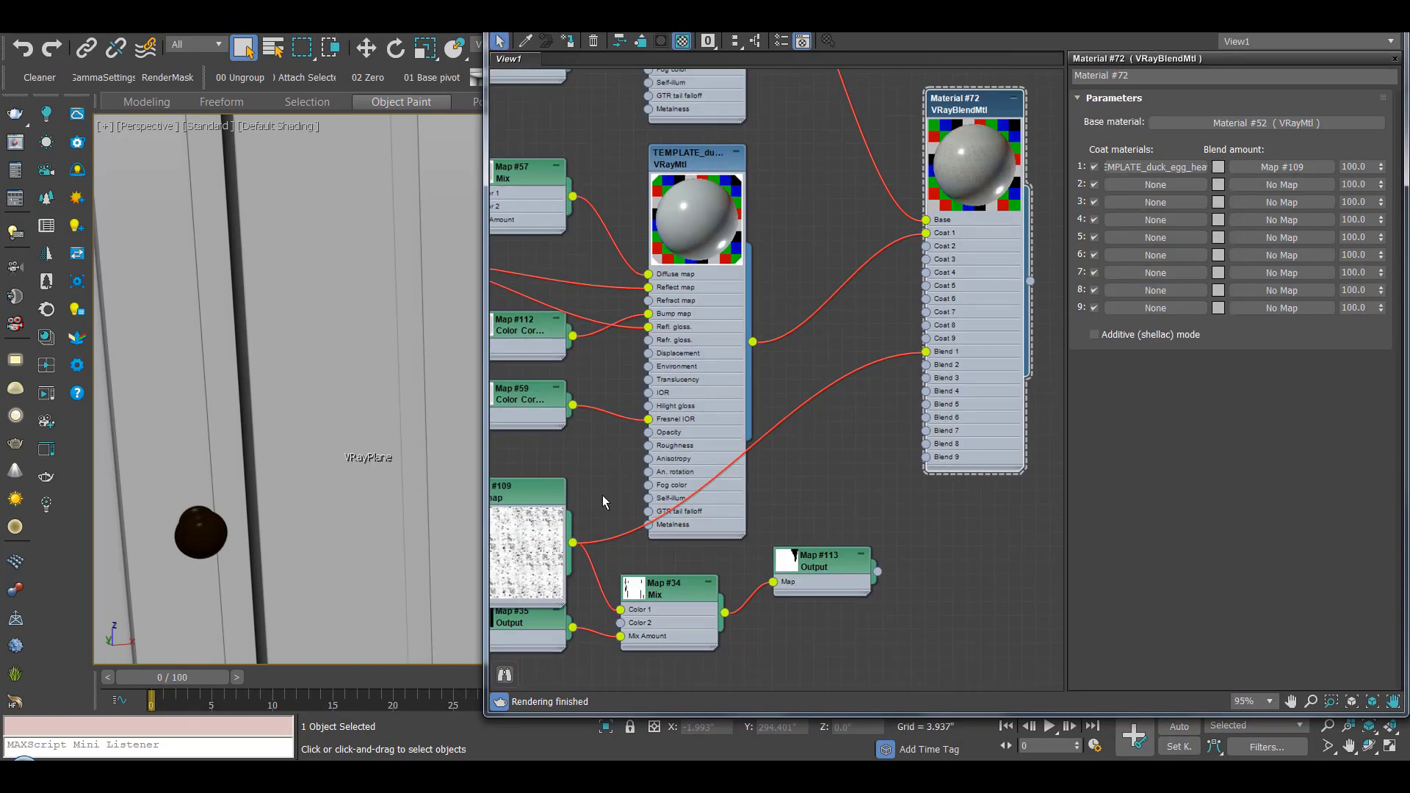
# Show the distress bitmap on the cabinet in the viewport and start an interactive V-Ray render.
pyautogui.click(527, 509)
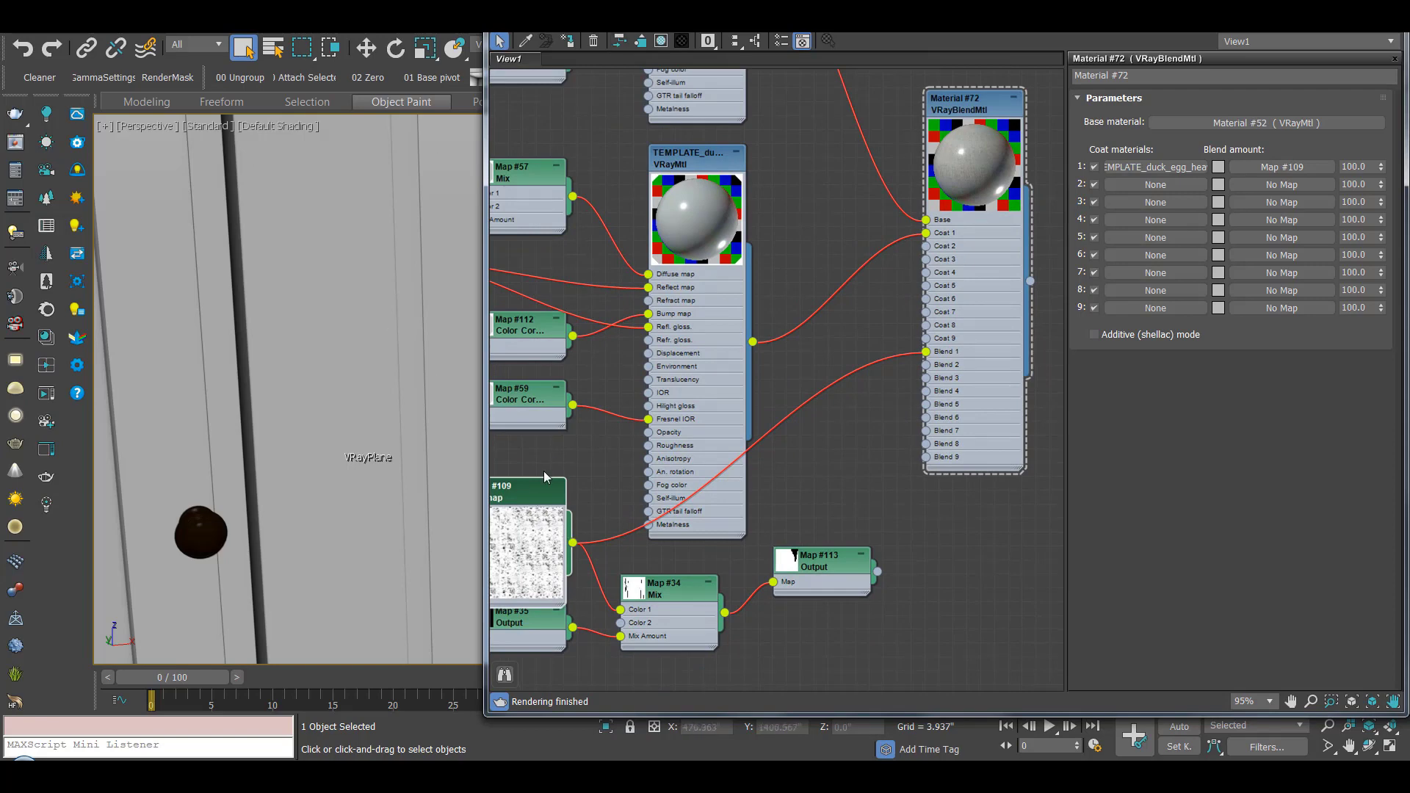
pyautogui.doubleClick(527, 483)
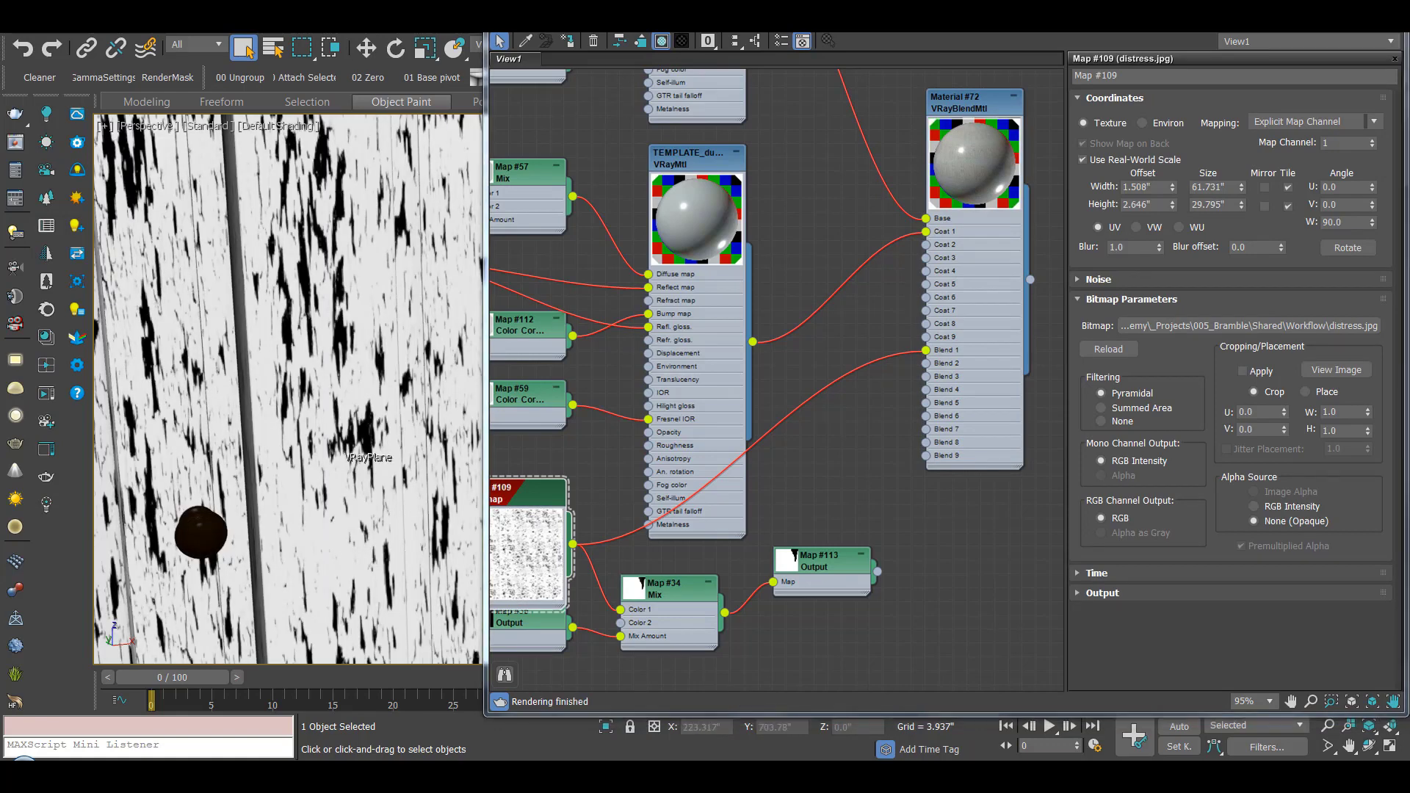
pyautogui.press('F10')
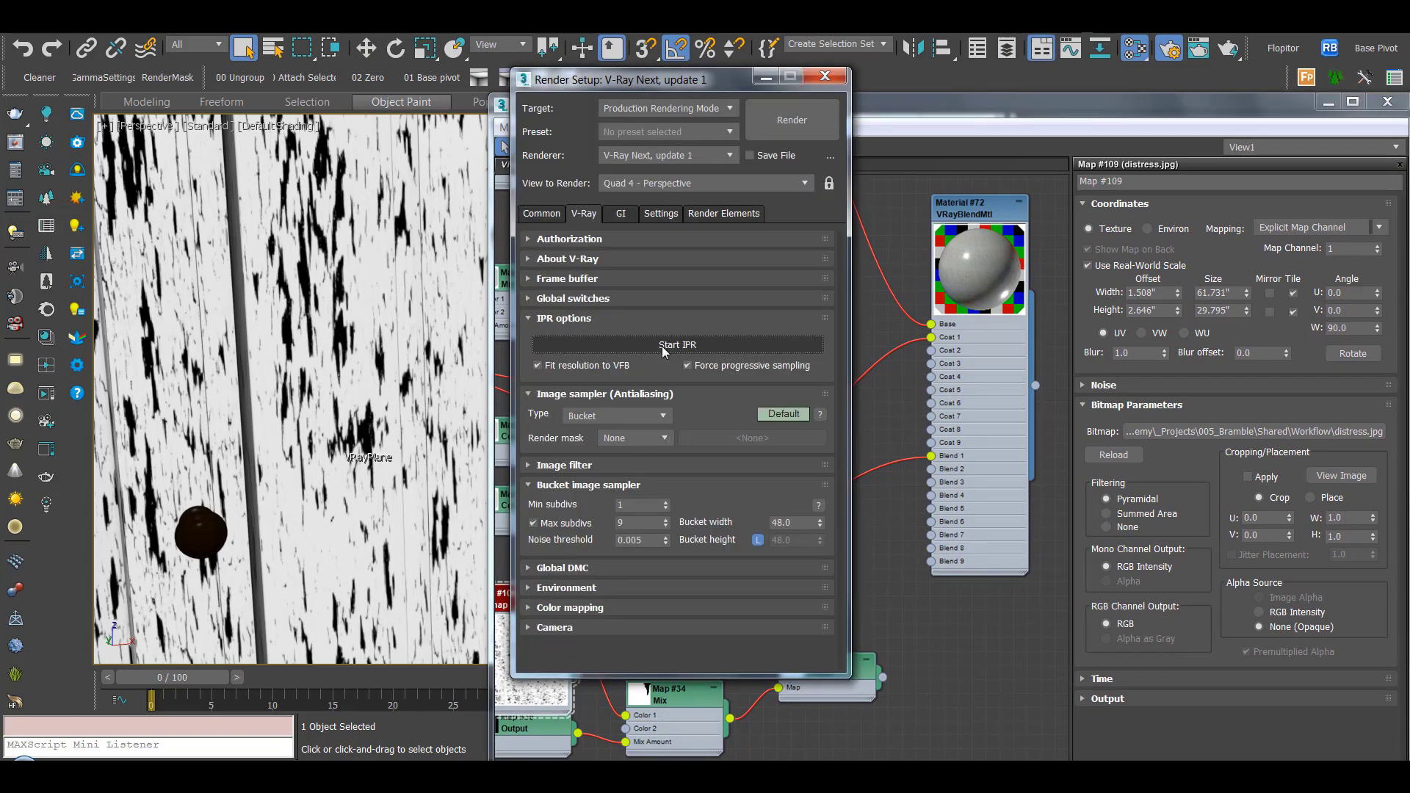
pyautogui.click(596, 344)
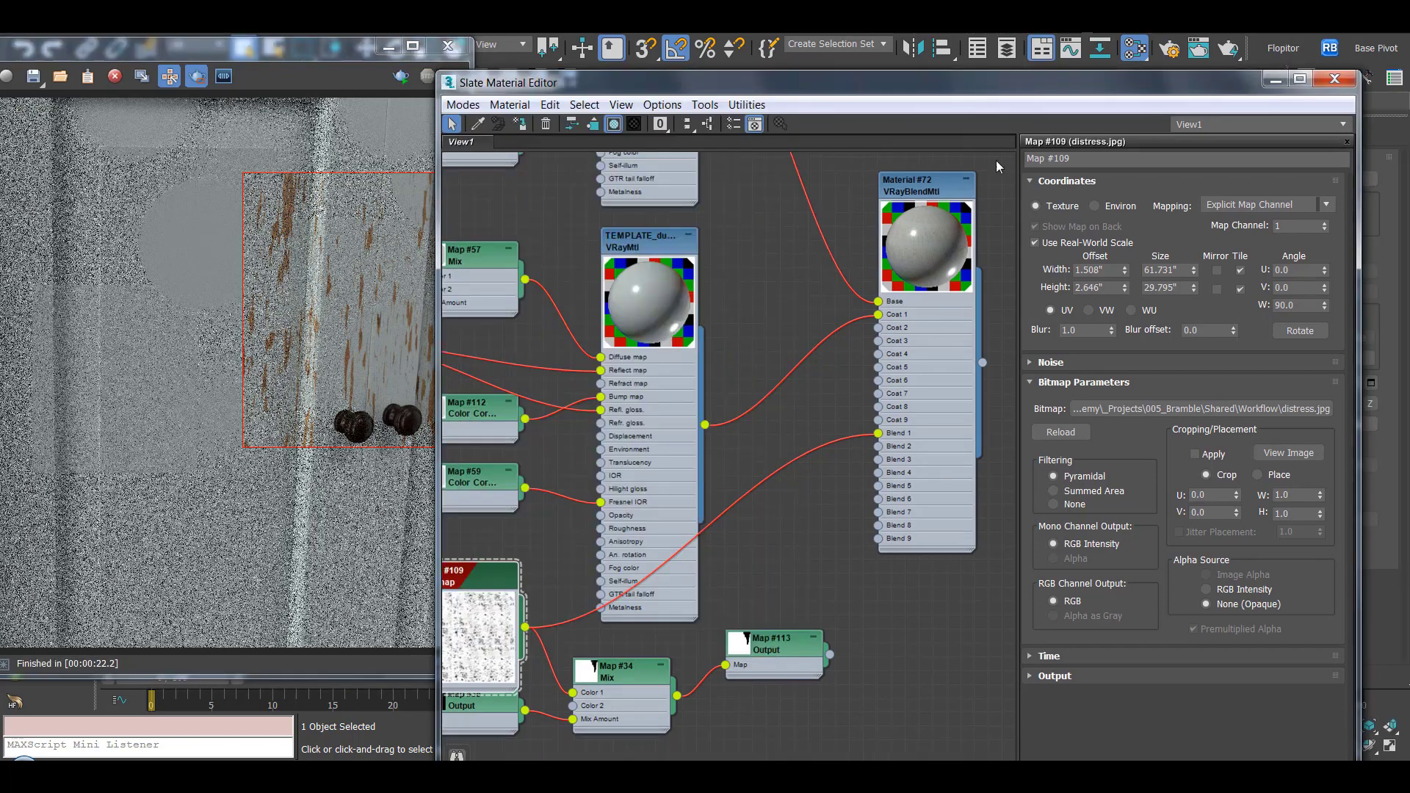
# Move the material editor out of the way, open the SoulburnScripts pack archive and bring up the 3ds Max 2019 installation folder.
pyautogui.moveTo(954, 83); pyautogui.dragTo(927, 697)
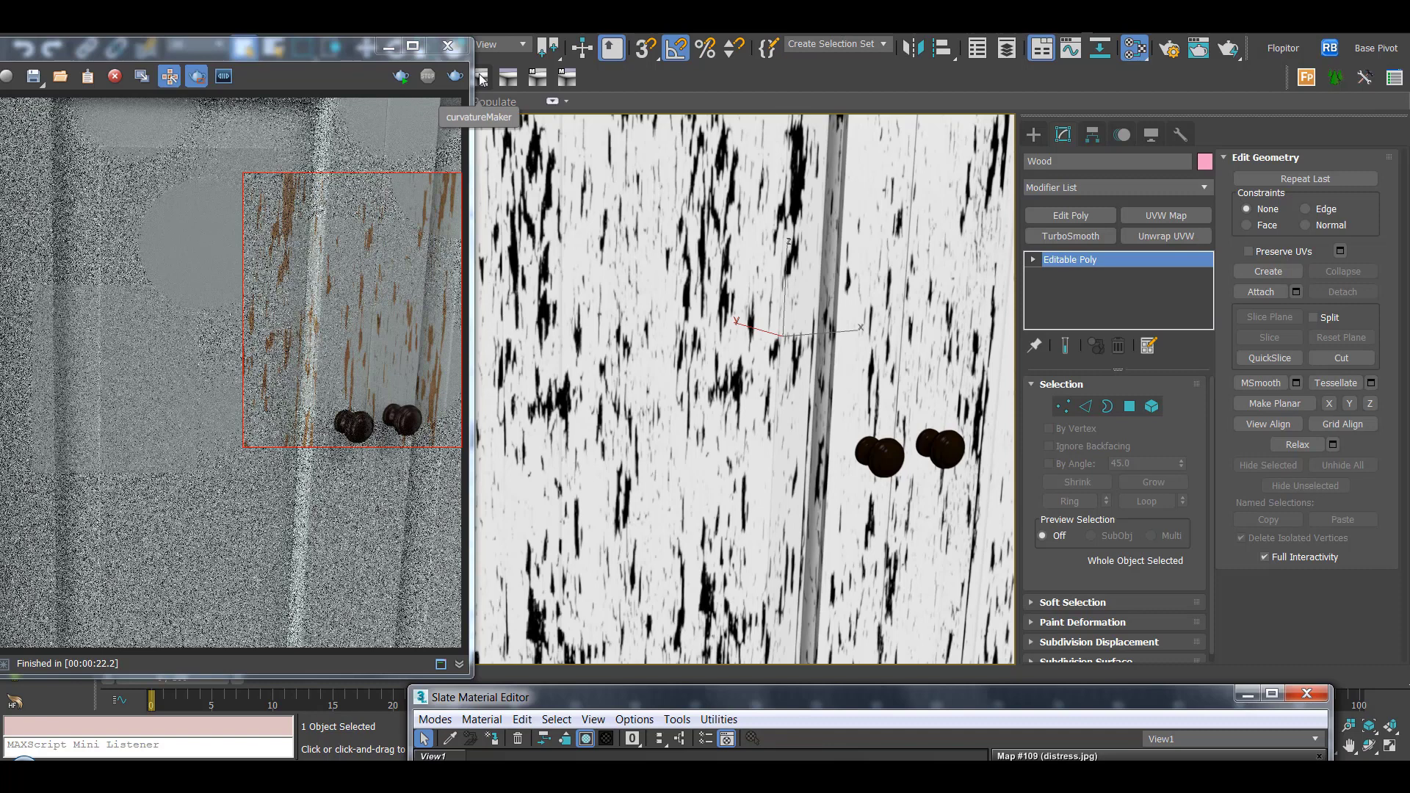
pyautogui.click(482, 78)
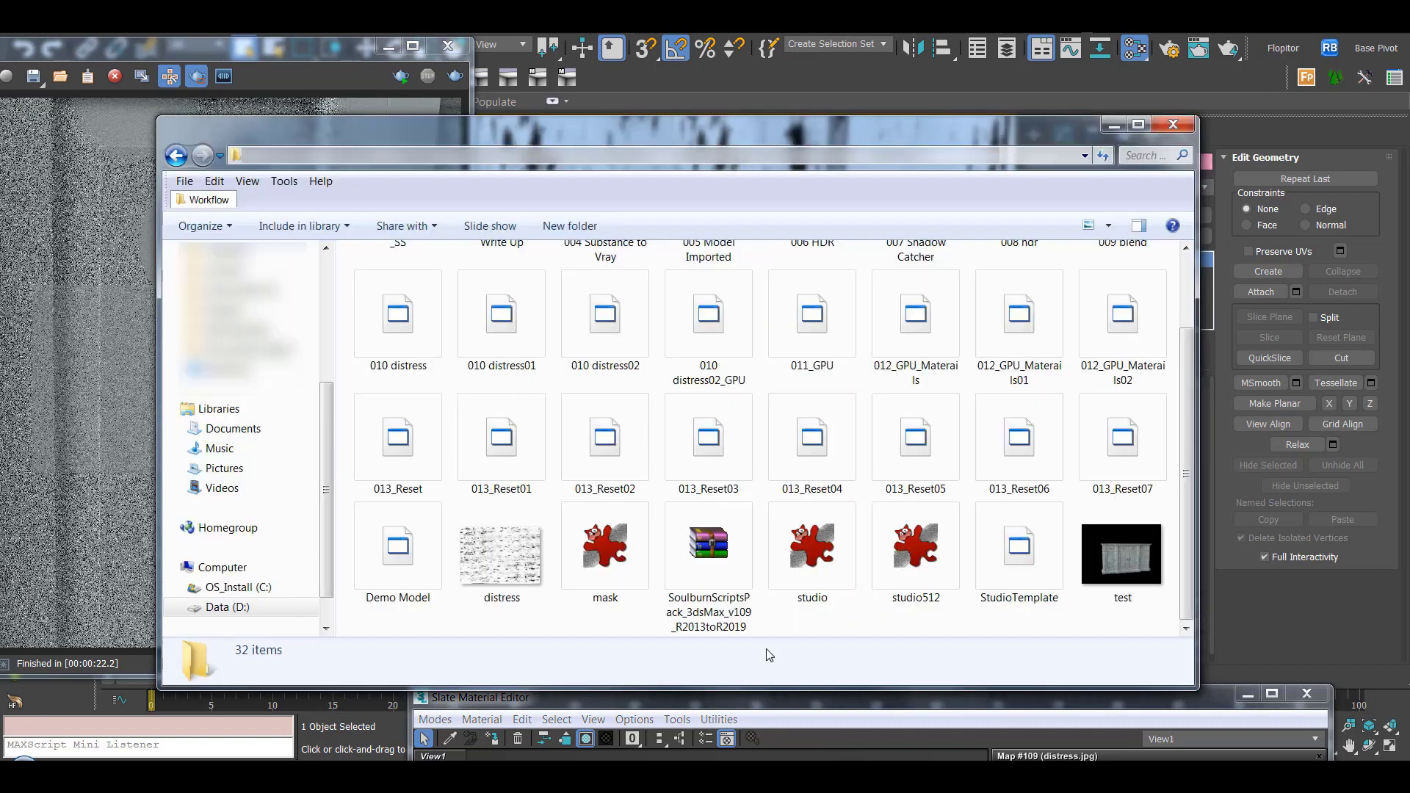
pyautogui.click(705, 556)
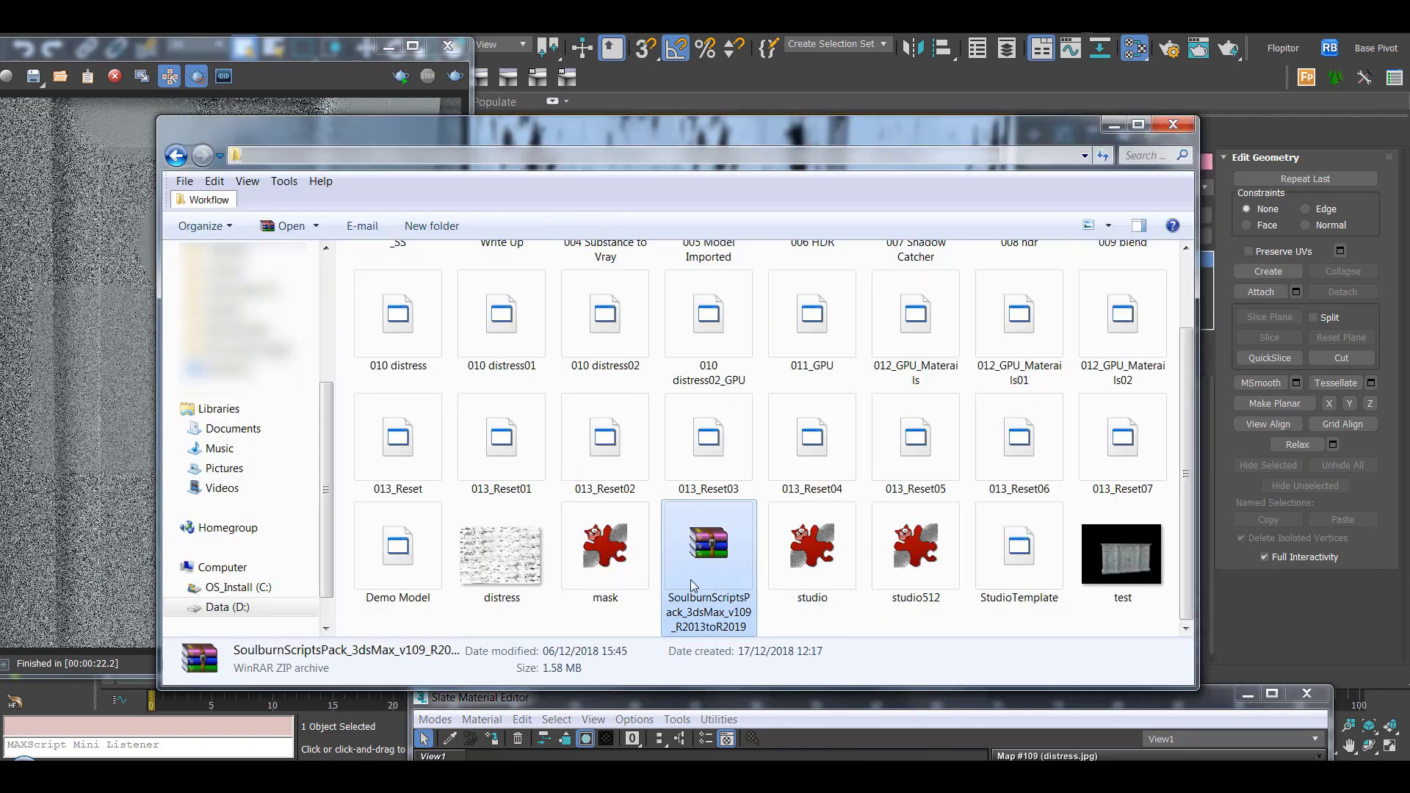
pyautogui.moveTo(703, 592)
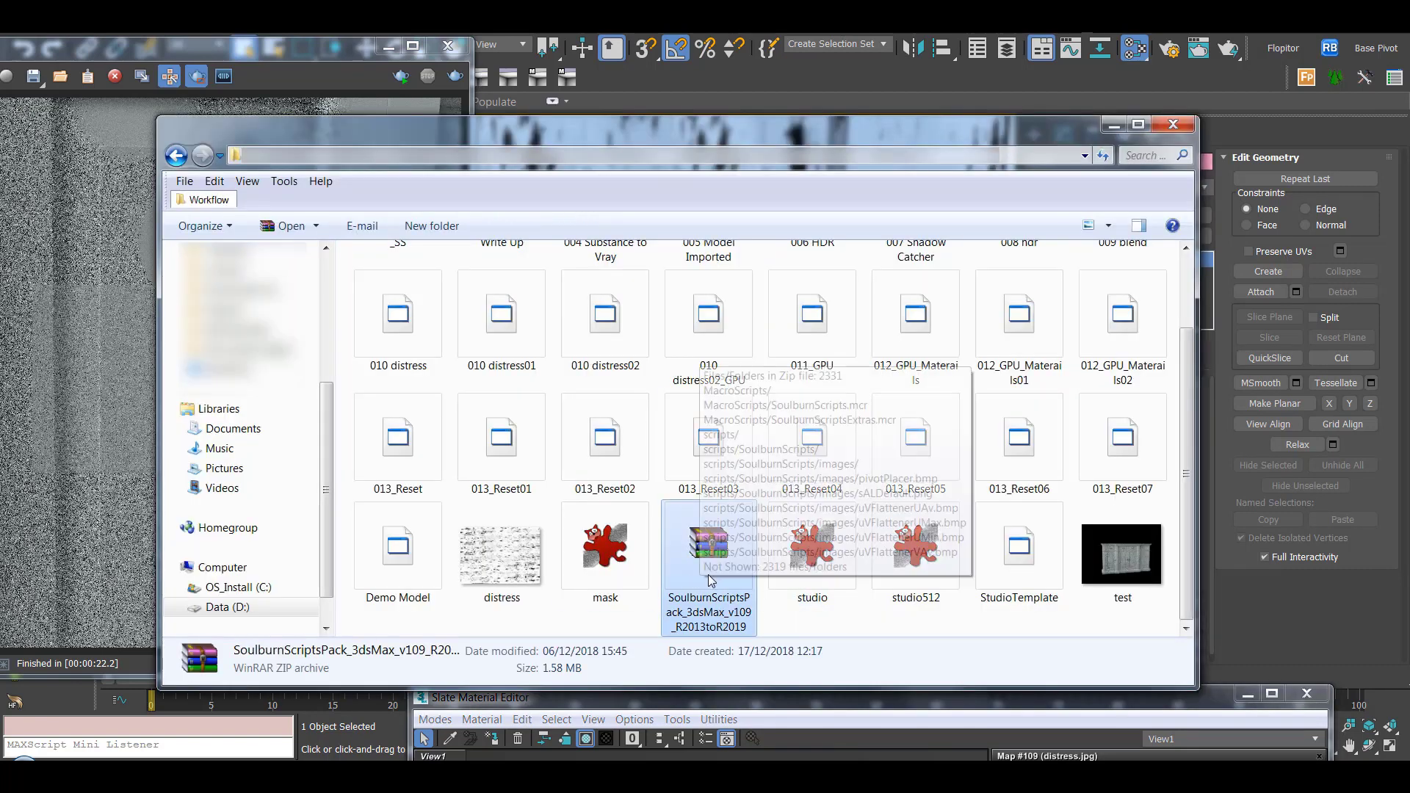
pyautogui.doubleClick(693, 569)
pyautogui.moveTo(652, 352); pyautogui.dragTo(608, 295)
pyautogui.doubleClick(342, 305)
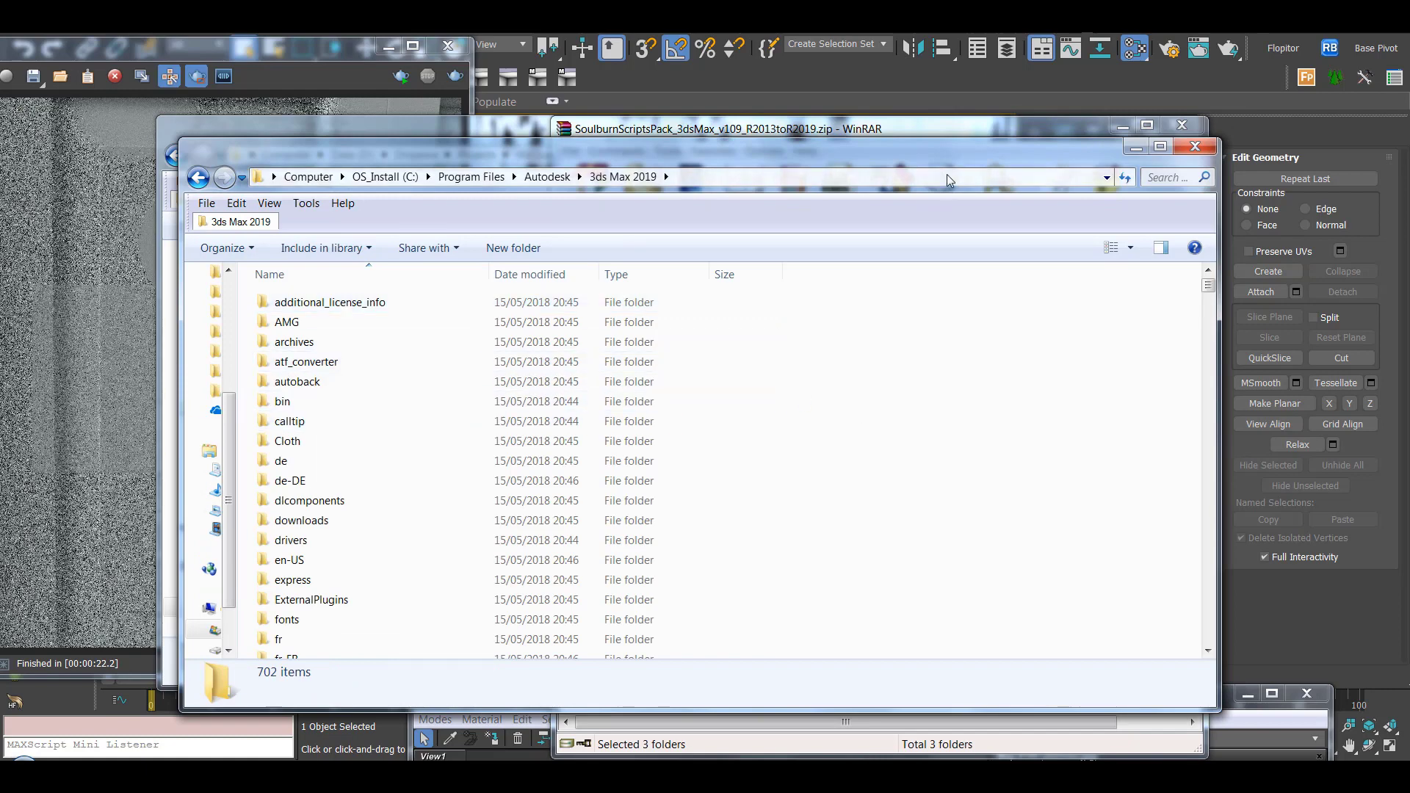
# Try to copy the archive's three folders into the 3ds Max 2019 installation folder and close both windows.
pyautogui.click(952, 127)
pyautogui.moveTo(645, 305); pyautogui.dragTo(342, 185)
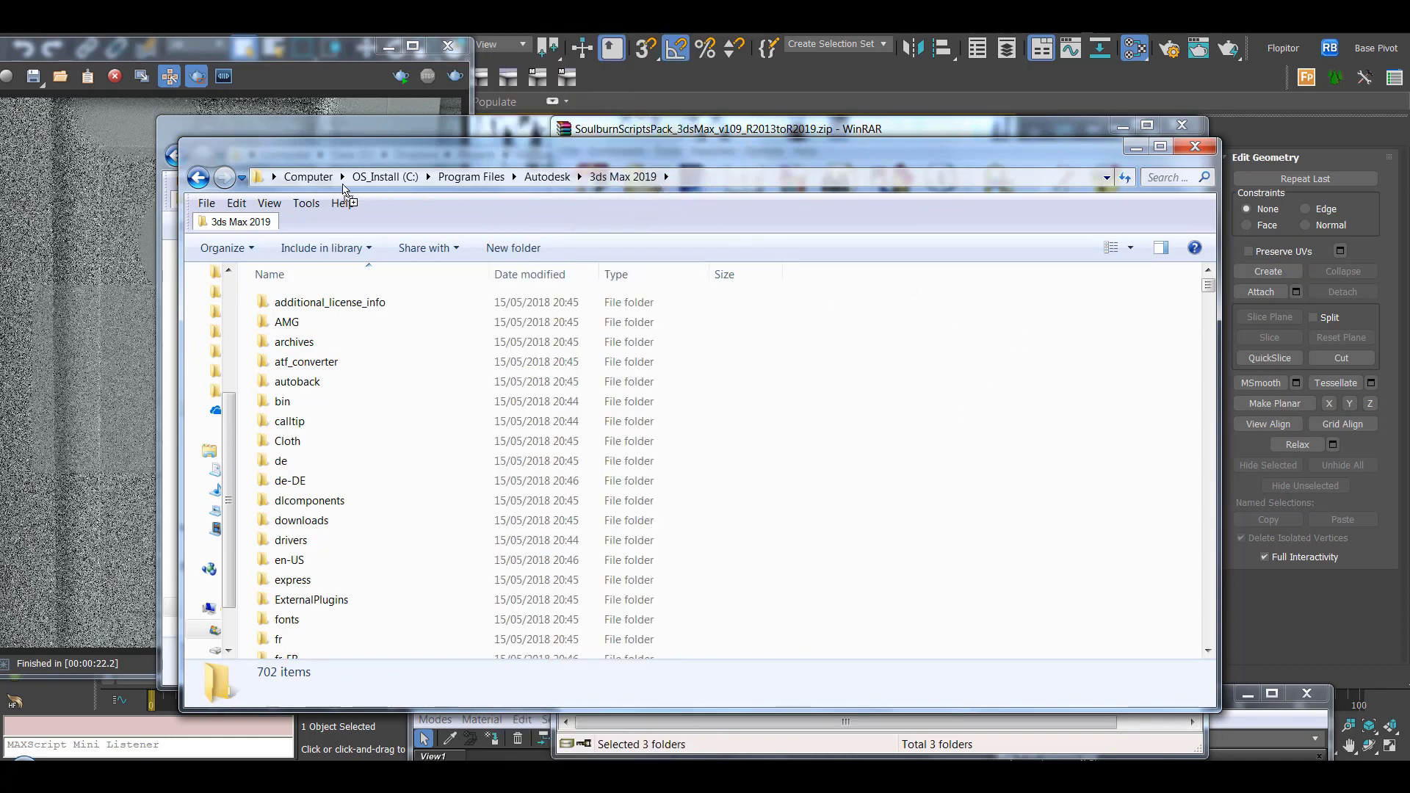
pyautogui.moveTo(657, 175); pyautogui.dragTo(837, 131)
pyautogui.click(1181, 125)
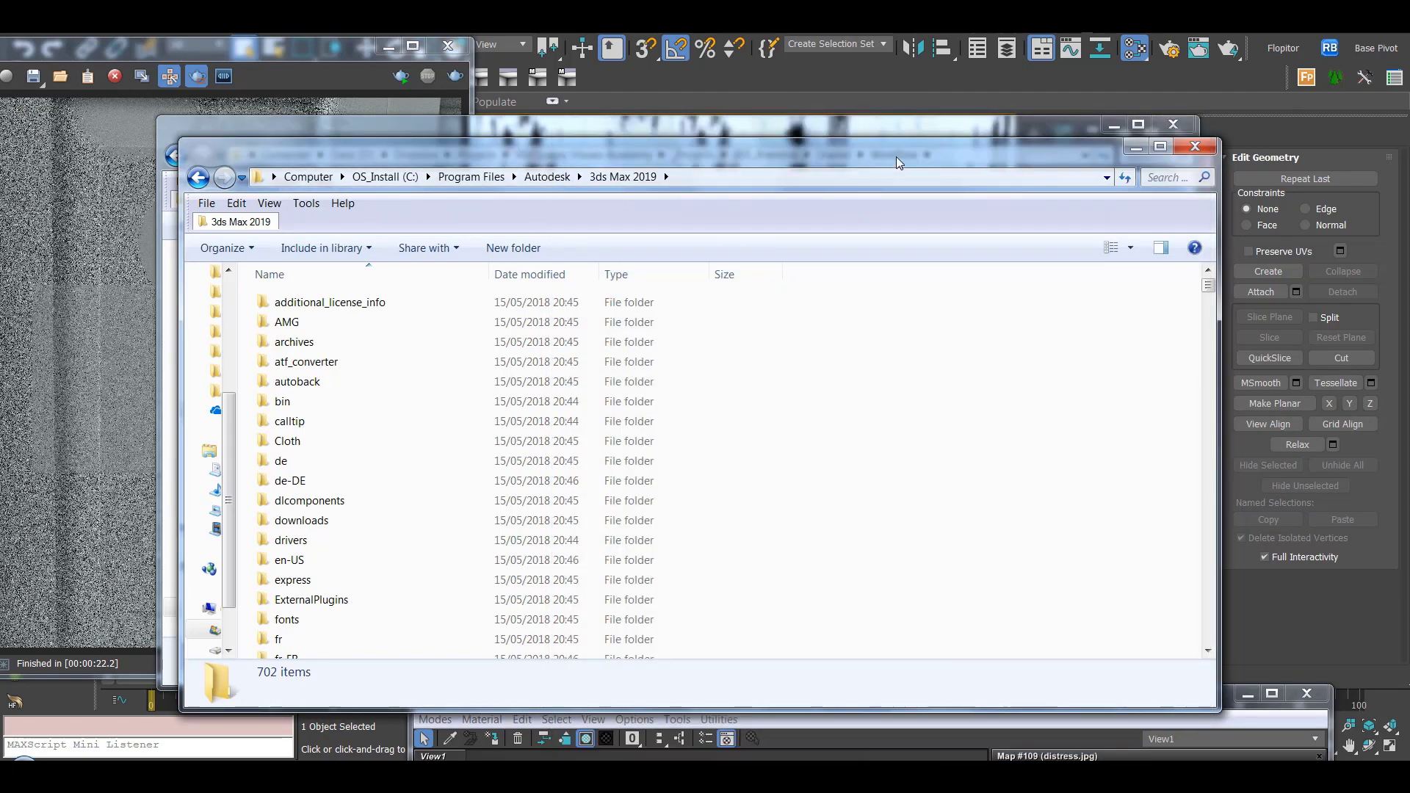
pyautogui.click(1195, 146)
# Open the toolbar customization settings and list the actions in the SoulburnScripts category.
pyautogui.rightClick(1024, 80)
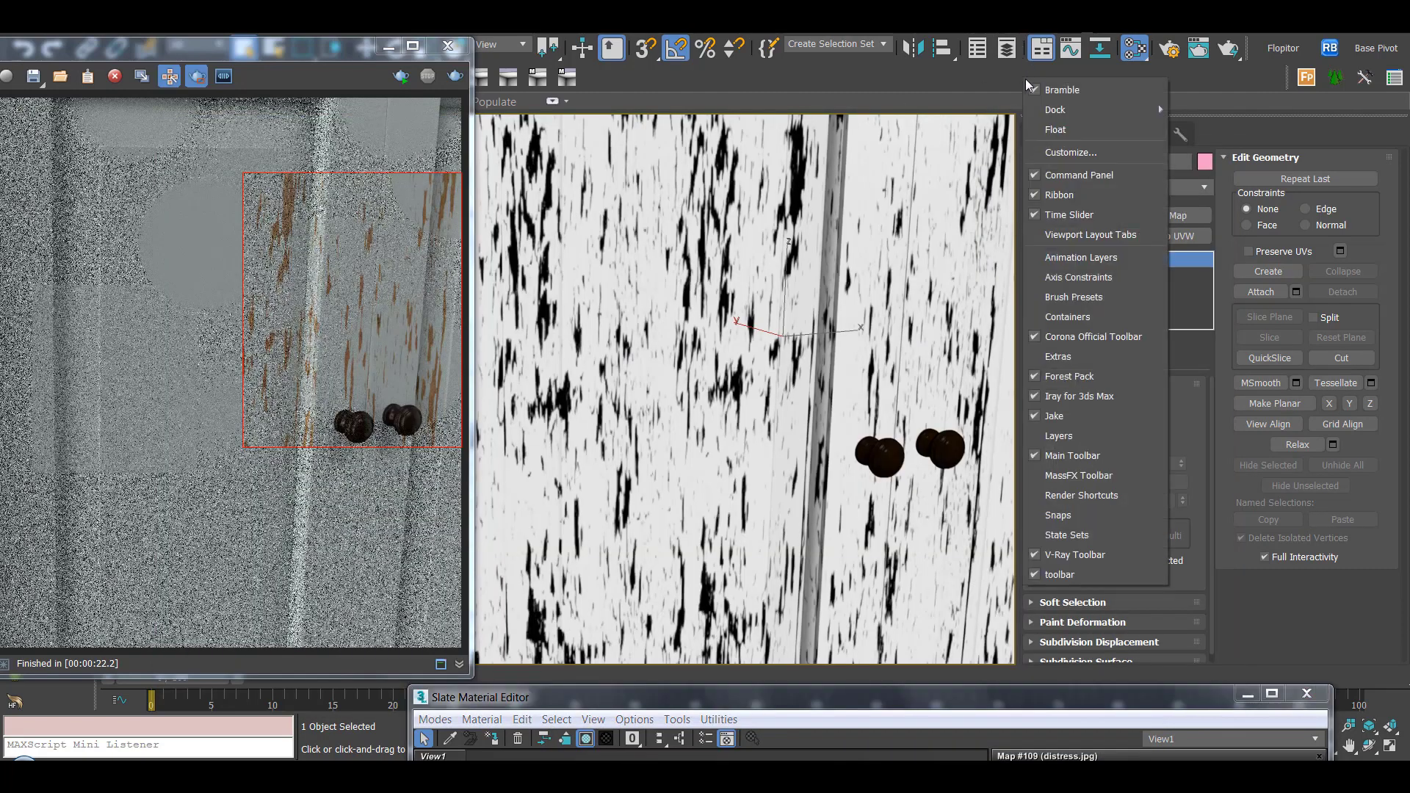
pyautogui.click(806, 171)
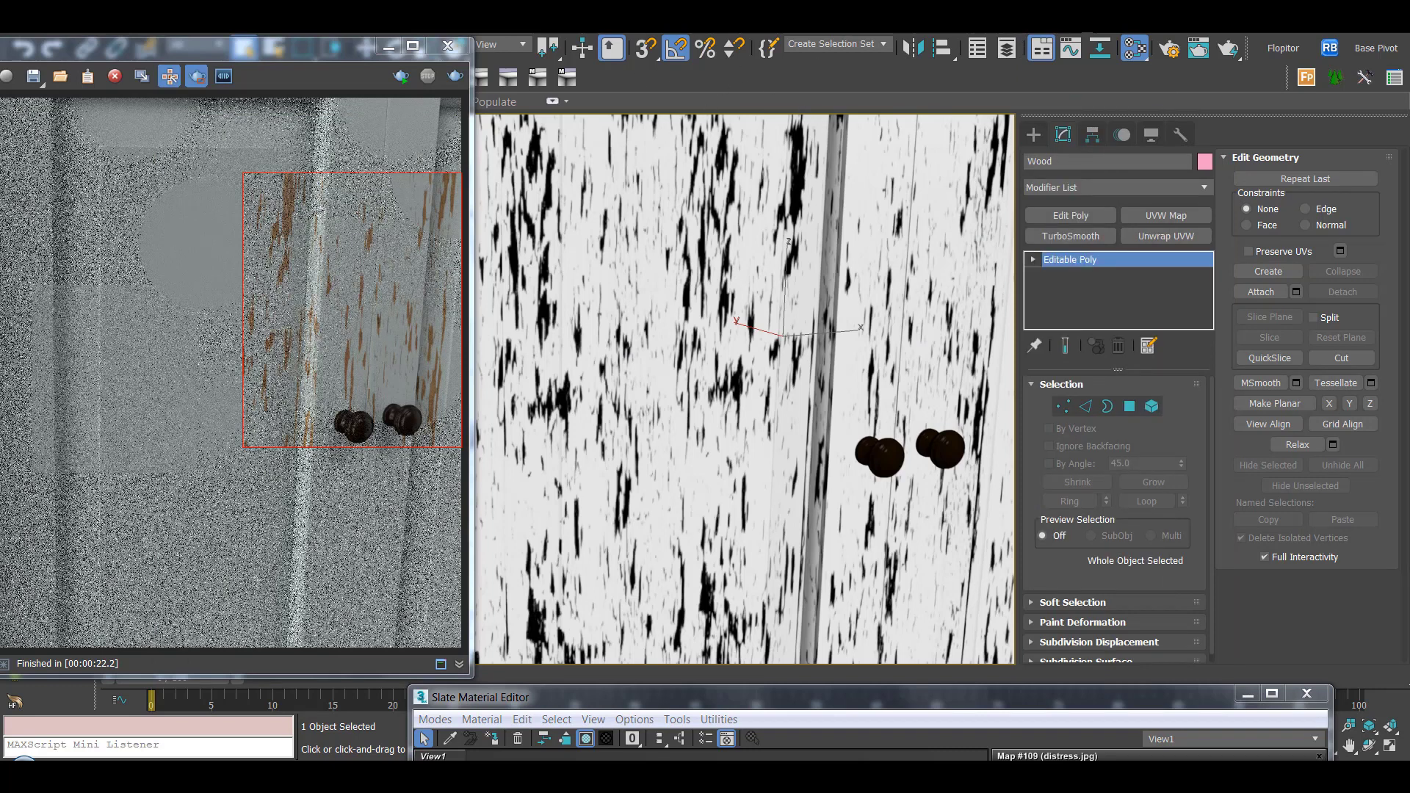
pyautogui.click(680, 214)
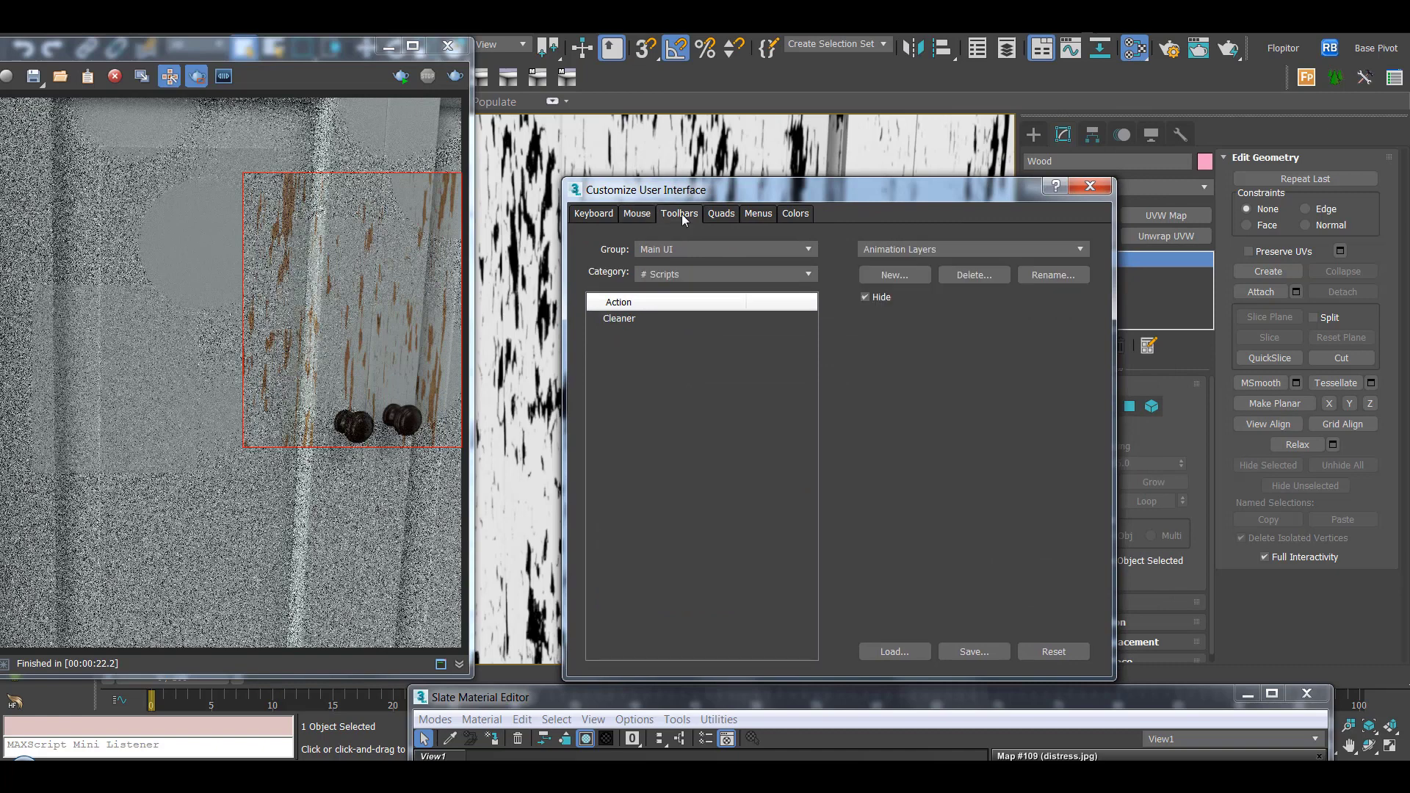
pyautogui.click(709, 275)
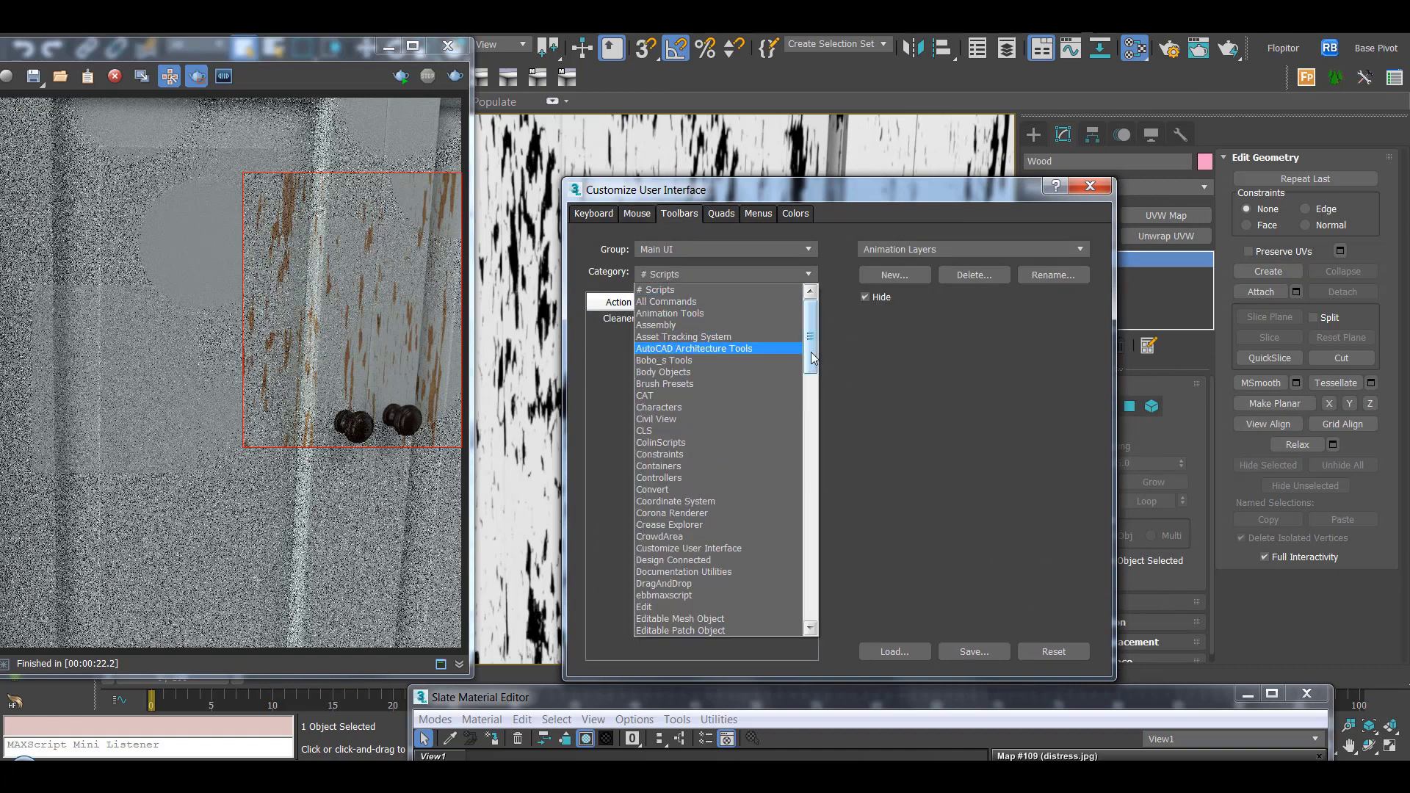
pyautogui.moveTo(810, 351); pyautogui.dragTo(836, 583)
pyautogui.scroll(1, 725, 550)
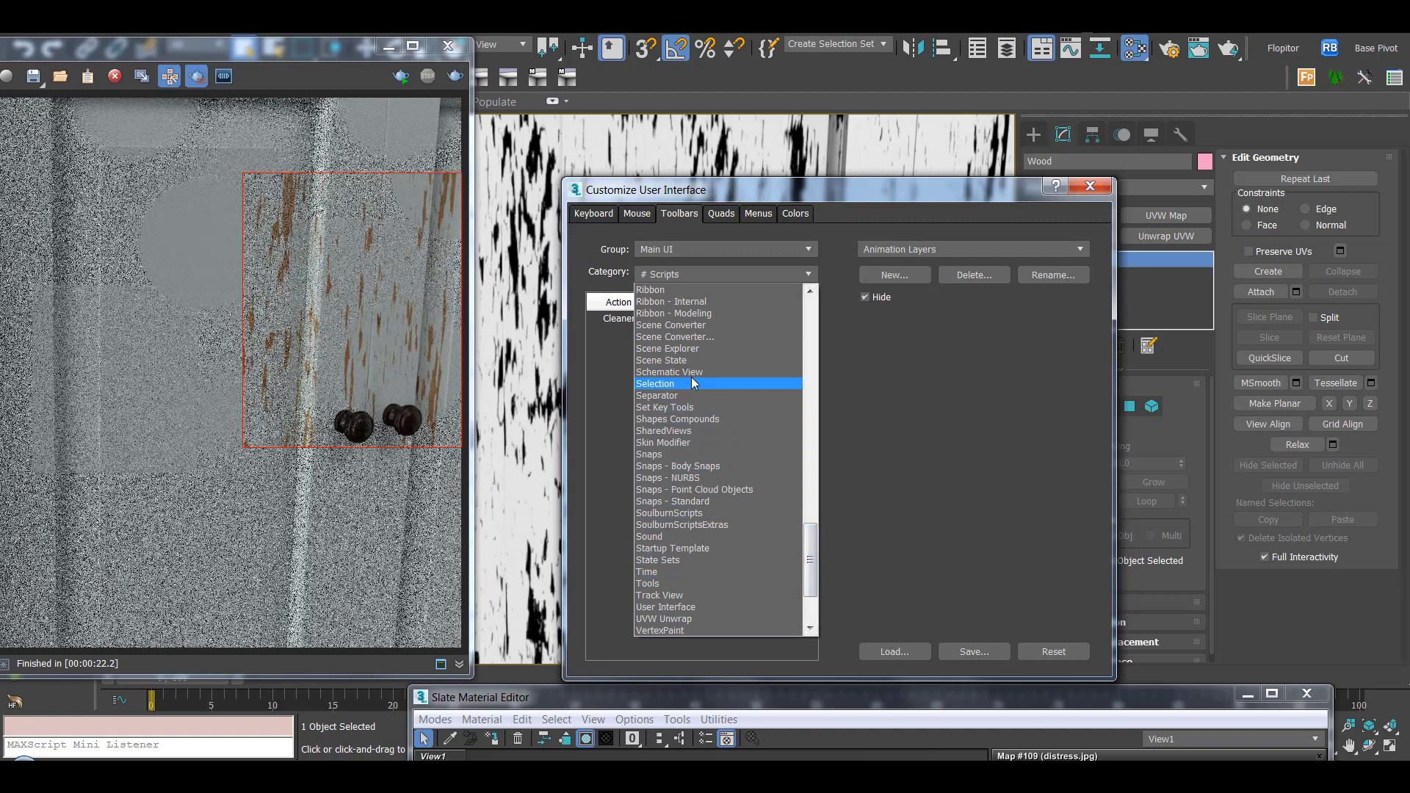
pyautogui.click(694, 513)
# Locate the curvatureMaker action among the SoulburnScripts actions and close the interface customization.
pyautogui.click(638, 407)
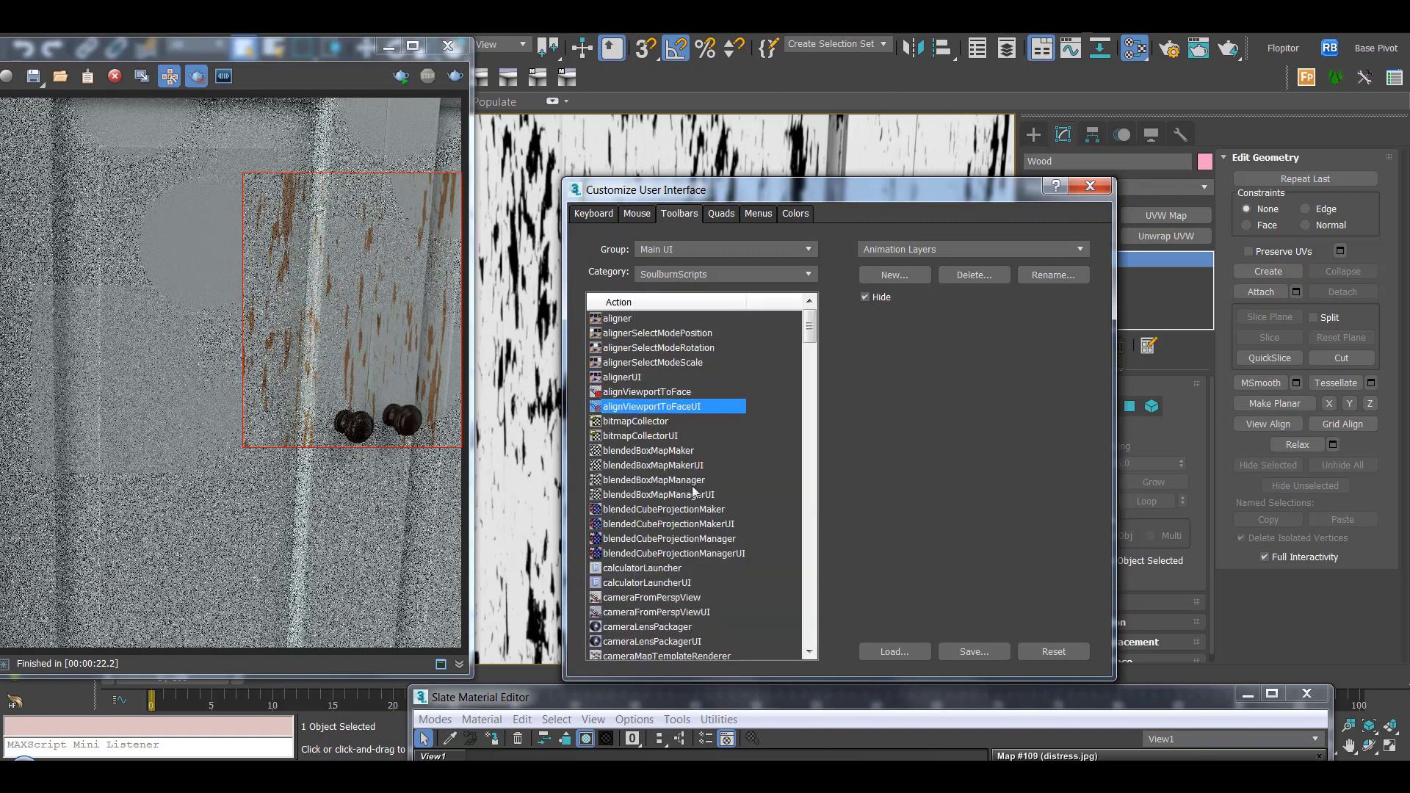
pyautogui.moveTo(811, 336); pyautogui.dragTo(817, 350)
pyautogui.click(645, 584)
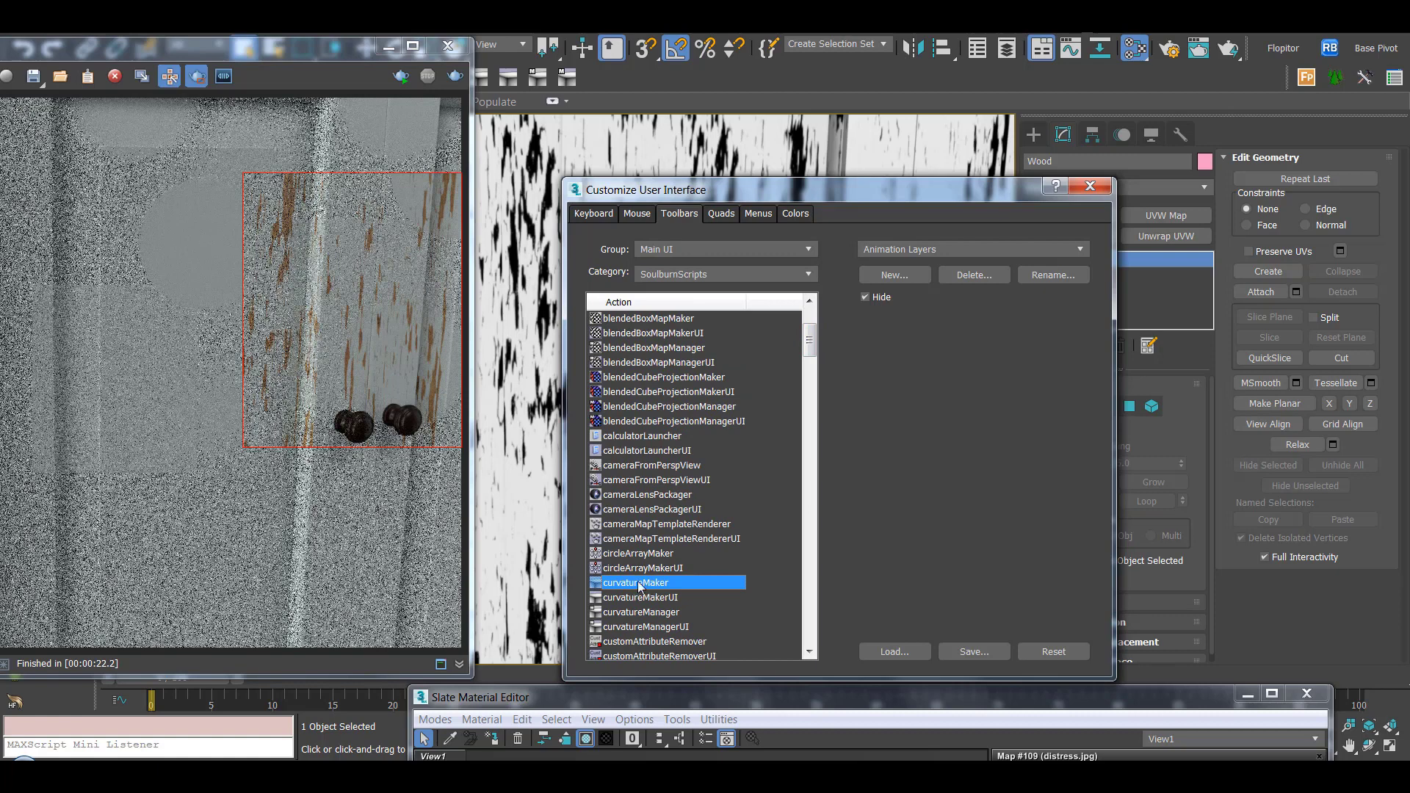
pyautogui.moveTo(670, 586); pyautogui.dragTo(1025, 653)
pyautogui.click(1089, 186)
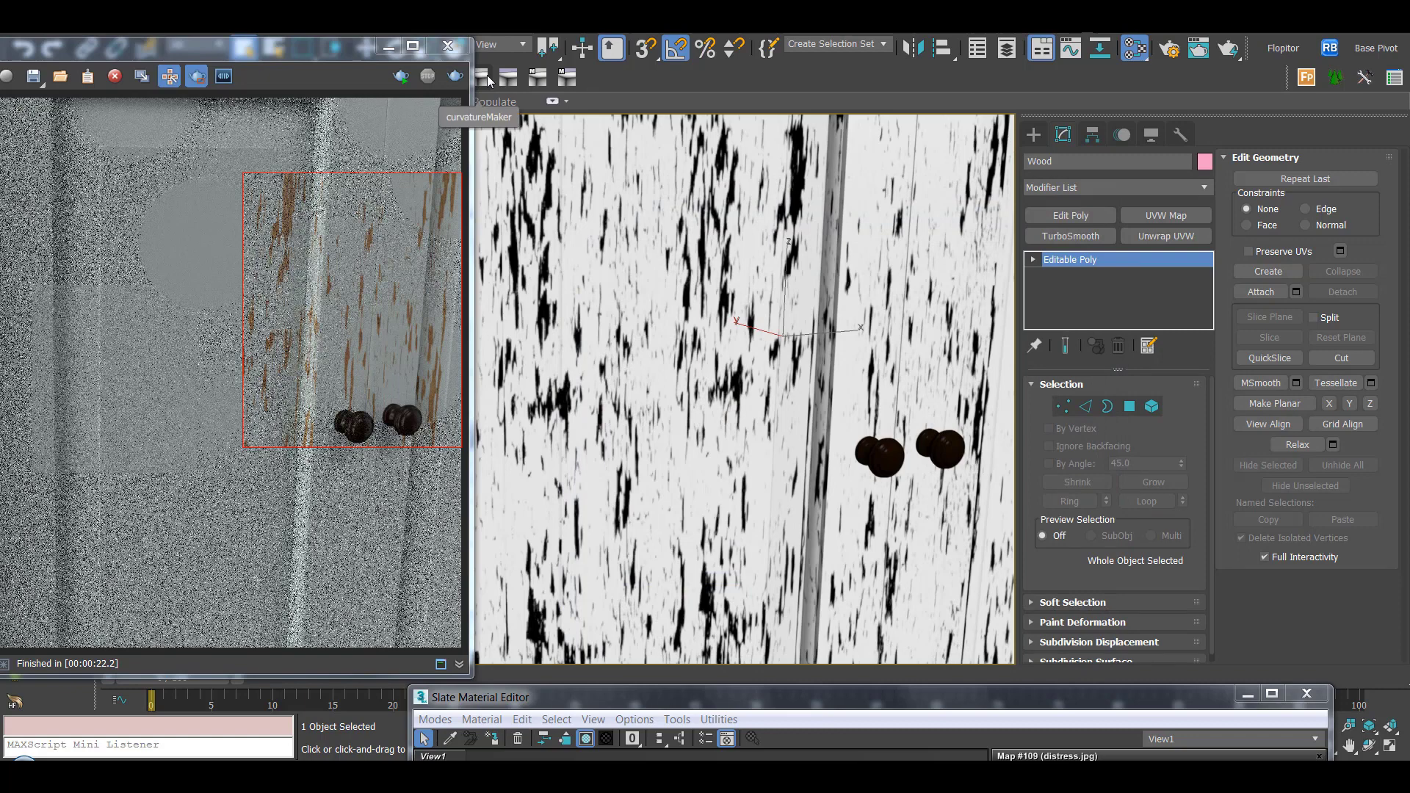
# Run curvatureMaker on the Wood object, close the render window and inspect the curvature shading across the cabinet.
pyautogui.click(488, 81)
pyautogui.click(448, 46)
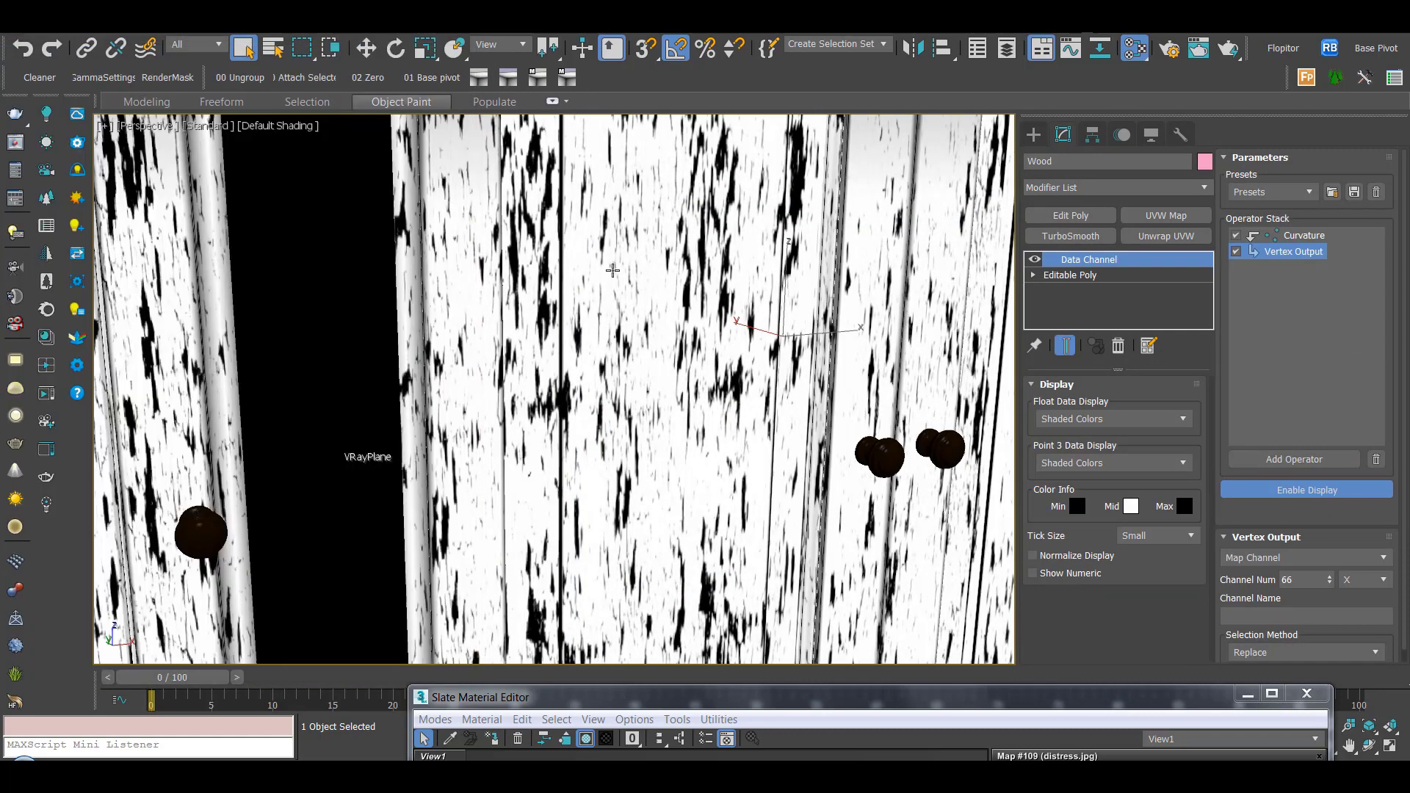
pyautogui.press('z')
pyautogui.scroll(3, 630, 277)
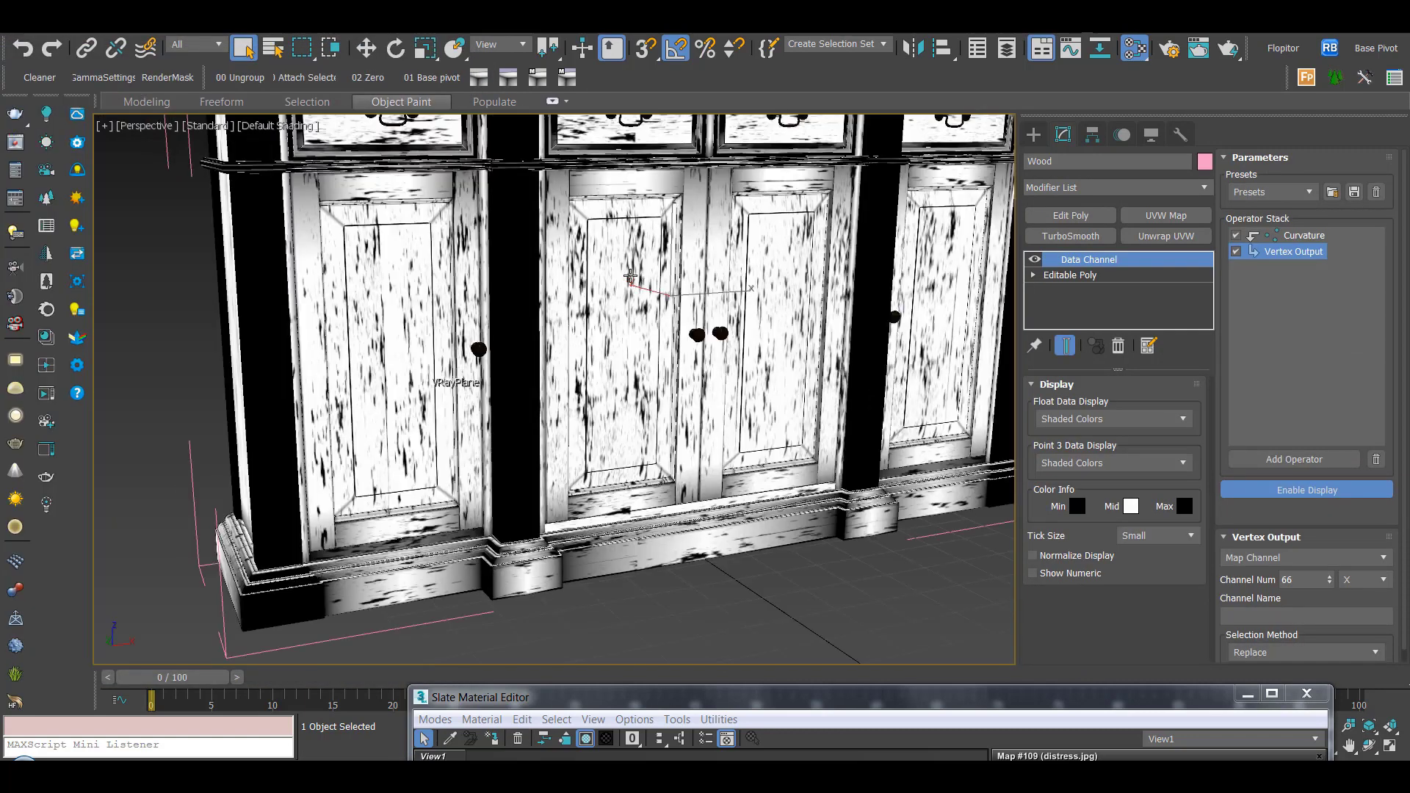
# Inspect the curvature shading on the Wood object's doors and drawers with the material editor minimized.
pyautogui.moveTo(630, 276); pyautogui.dragTo(631, 317, button='middle')
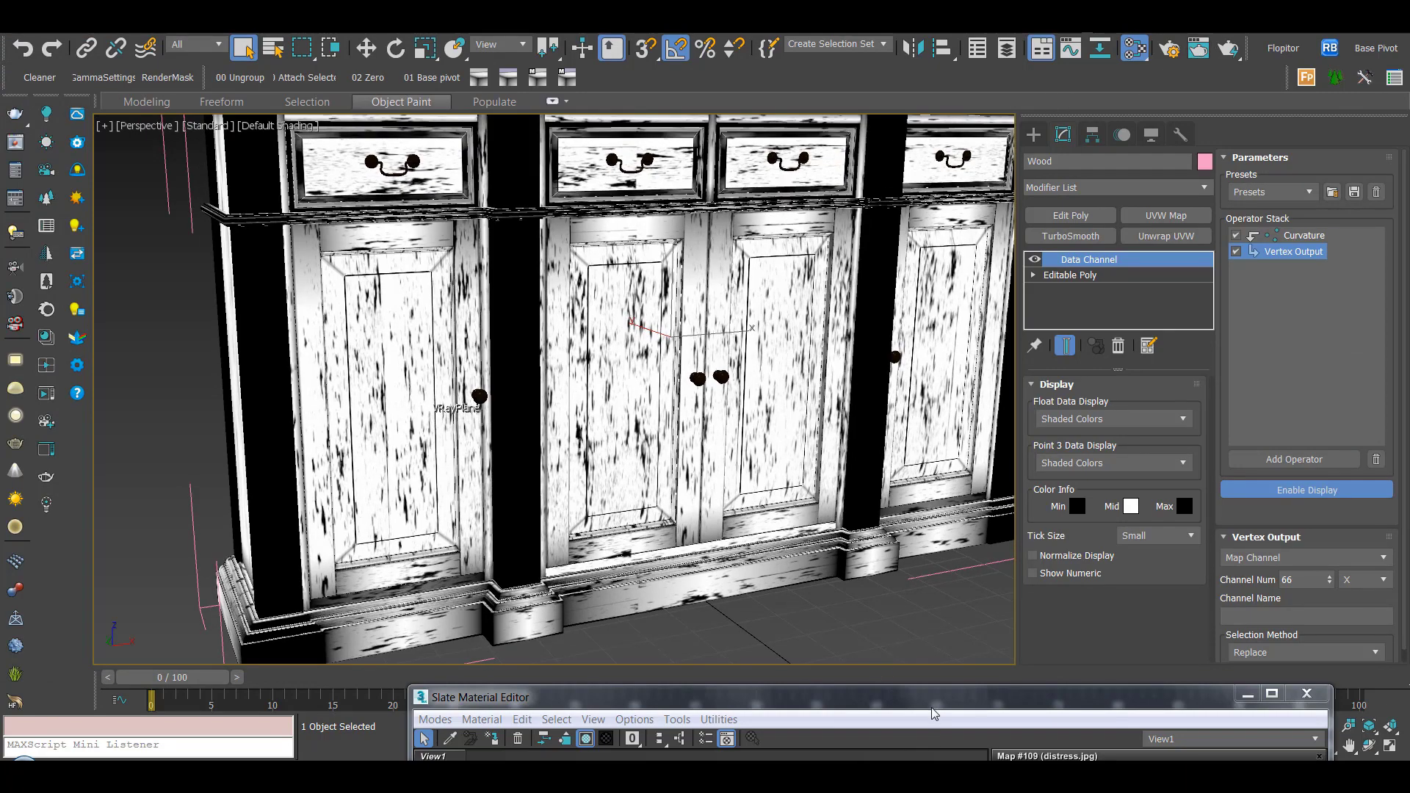
pyautogui.moveTo(931, 711); pyautogui.dragTo(944, 248)
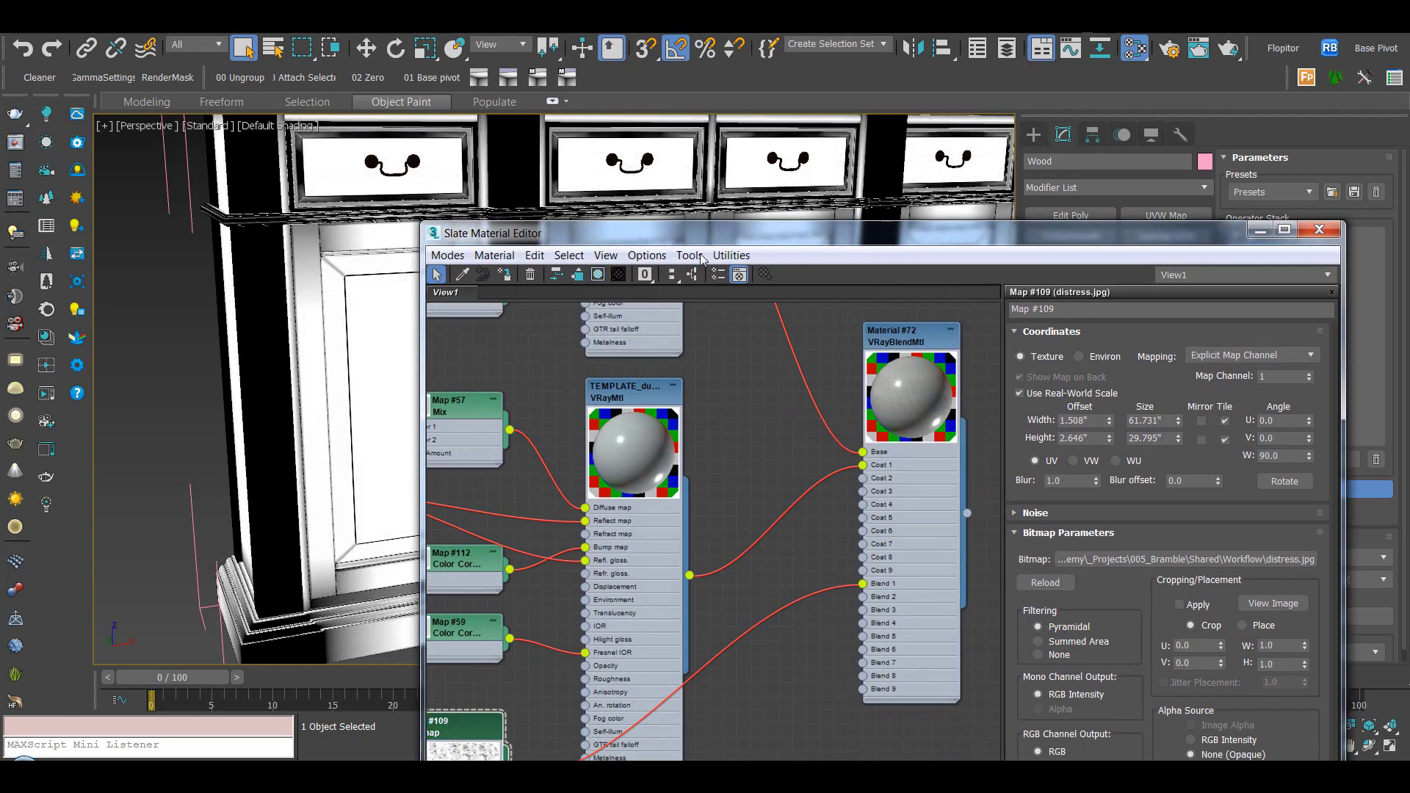
pyautogui.click(1260, 229)
pyautogui.moveTo(800, 374); pyautogui.dragTo(800, 420, button='middle')
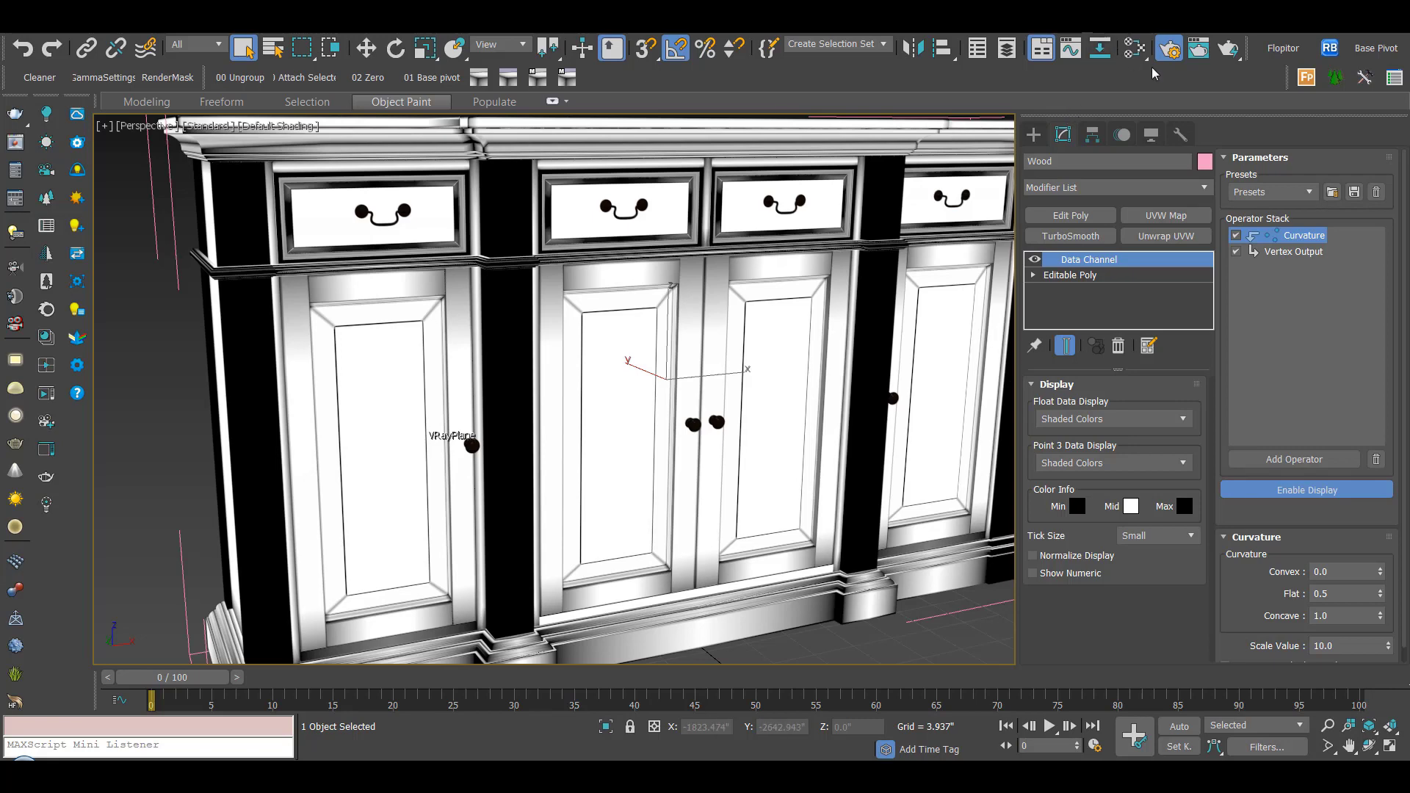
# Trace the material's mask from the VRayBlendMtl back through the Mix map and open the parameters of the Output map feeding the blend.
pyautogui.click(1135, 47)
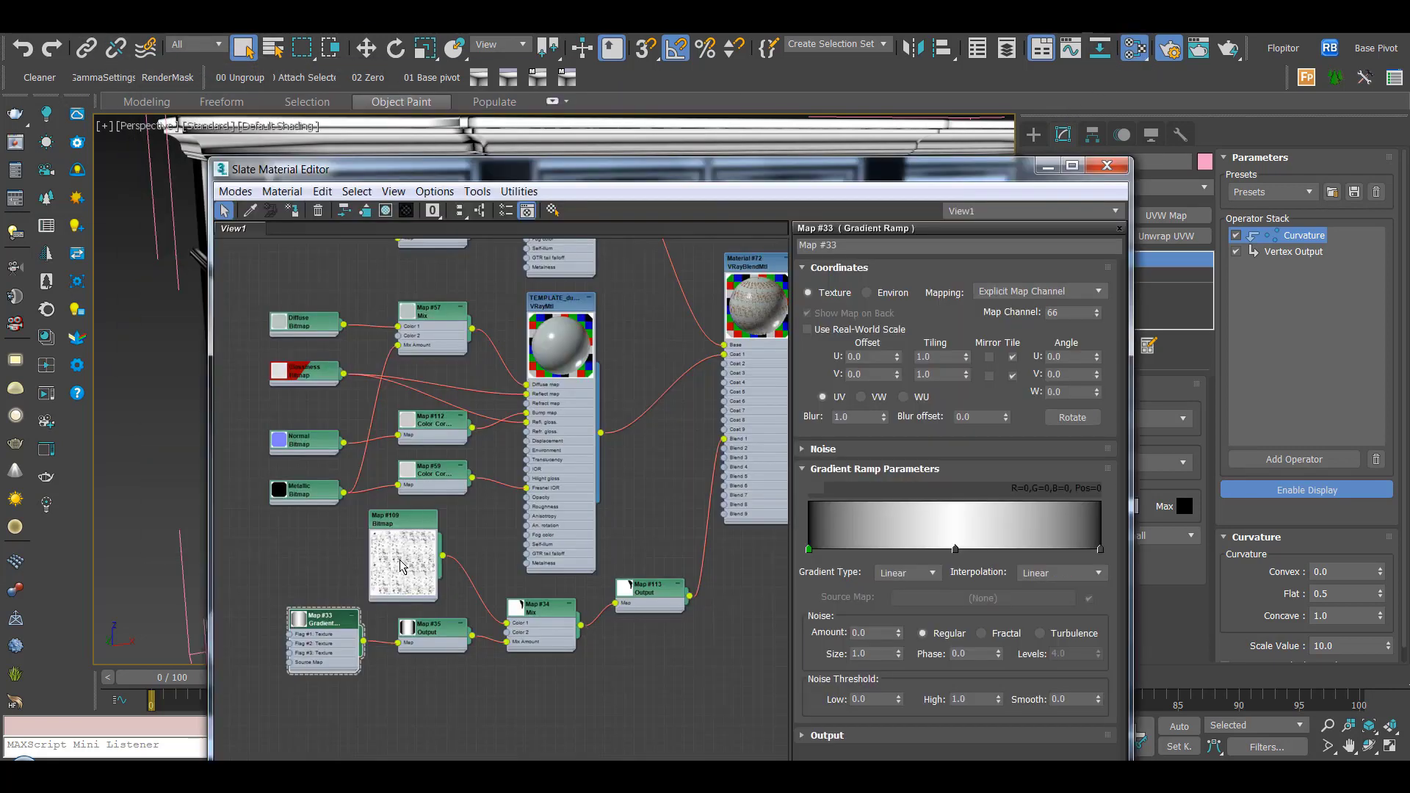
pyautogui.scroll(6, 754, 299)
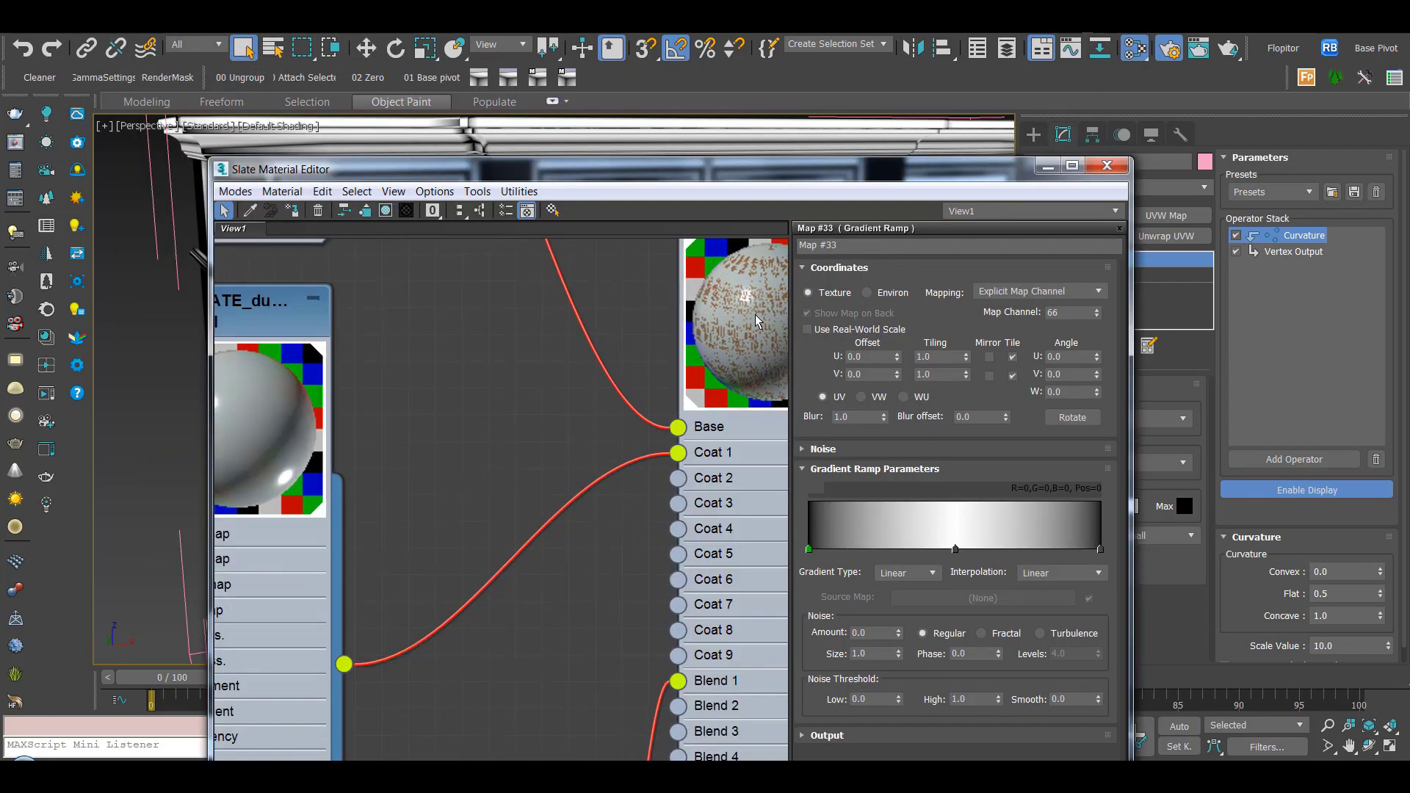
pyautogui.moveTo(714, 305); pyautogui.dragTo(608, 413, button='middle')
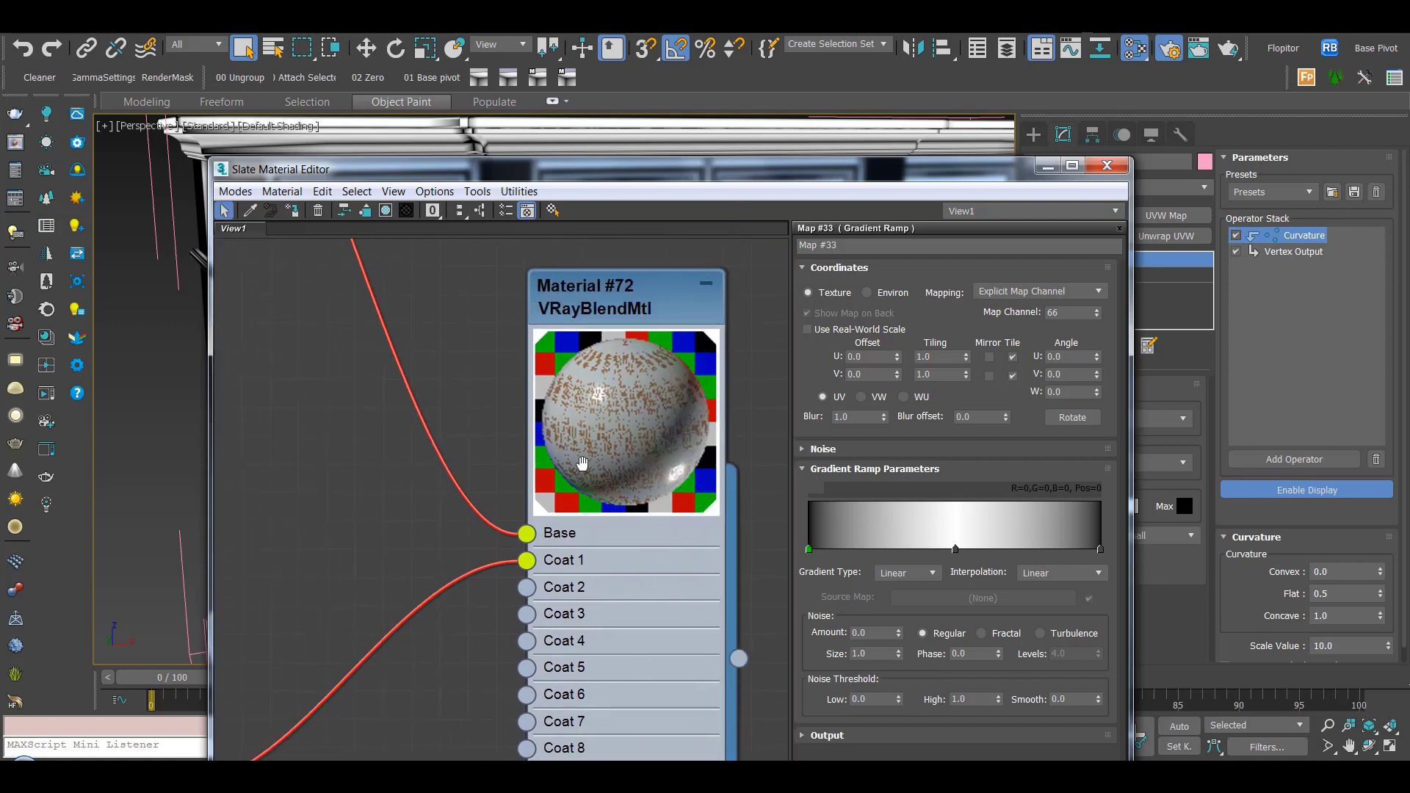
pyautogui.moveTo(347, 650); pyautogui.dragTo(495, 323, button='middle')
pyautogui.moveTo(329, 381); pyautogui.dragTo(302, 376, button='middle')
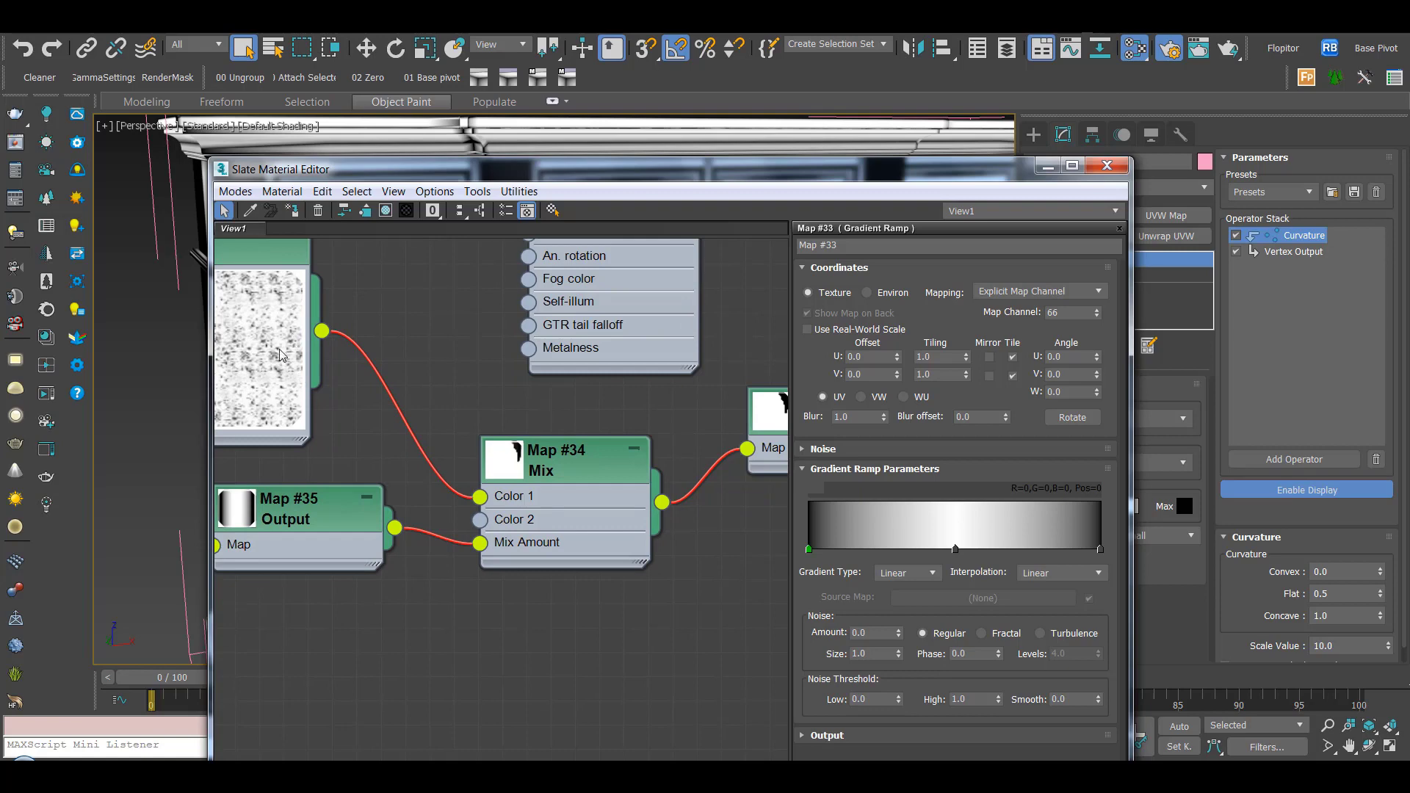
pyautogui.moveTo(556, 422); pyautogui.dragTo(520, 430, button='middle')
pyautogui.doubleClick(599, 431)
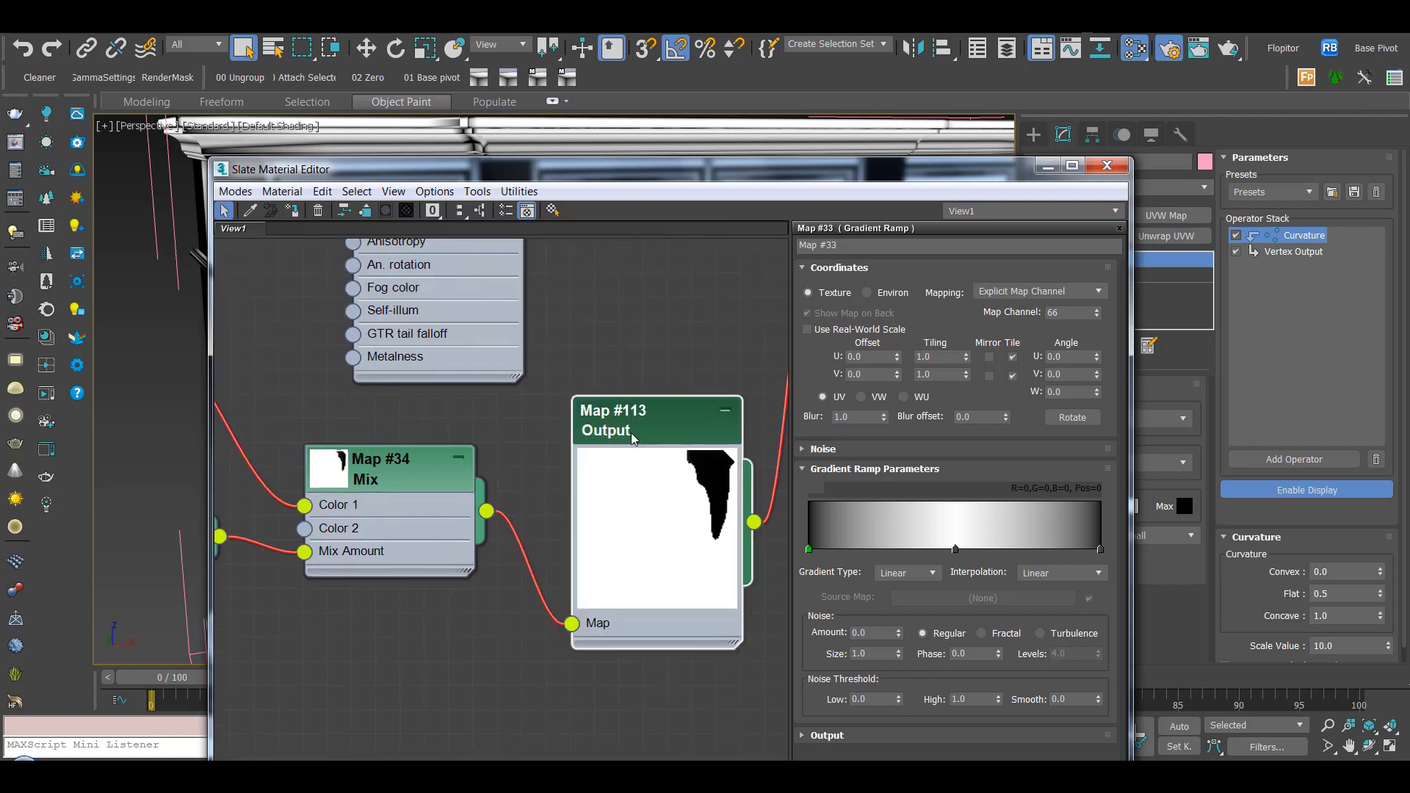
# Compare the Vertex Output operator's channel number with the Gradient Ramp's map channel.
pyautogui.click(1292, 251)
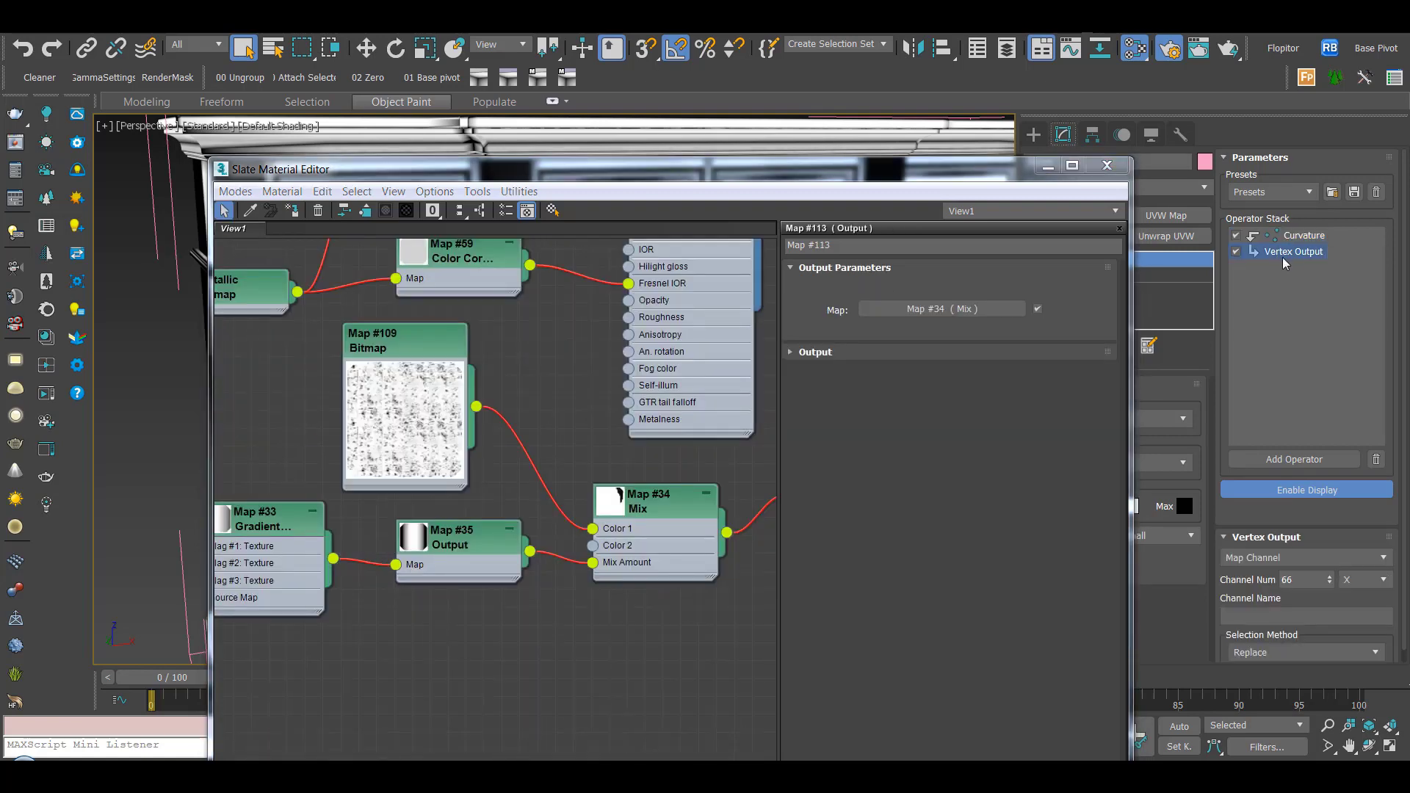
pyautogui.click(1297, 580)
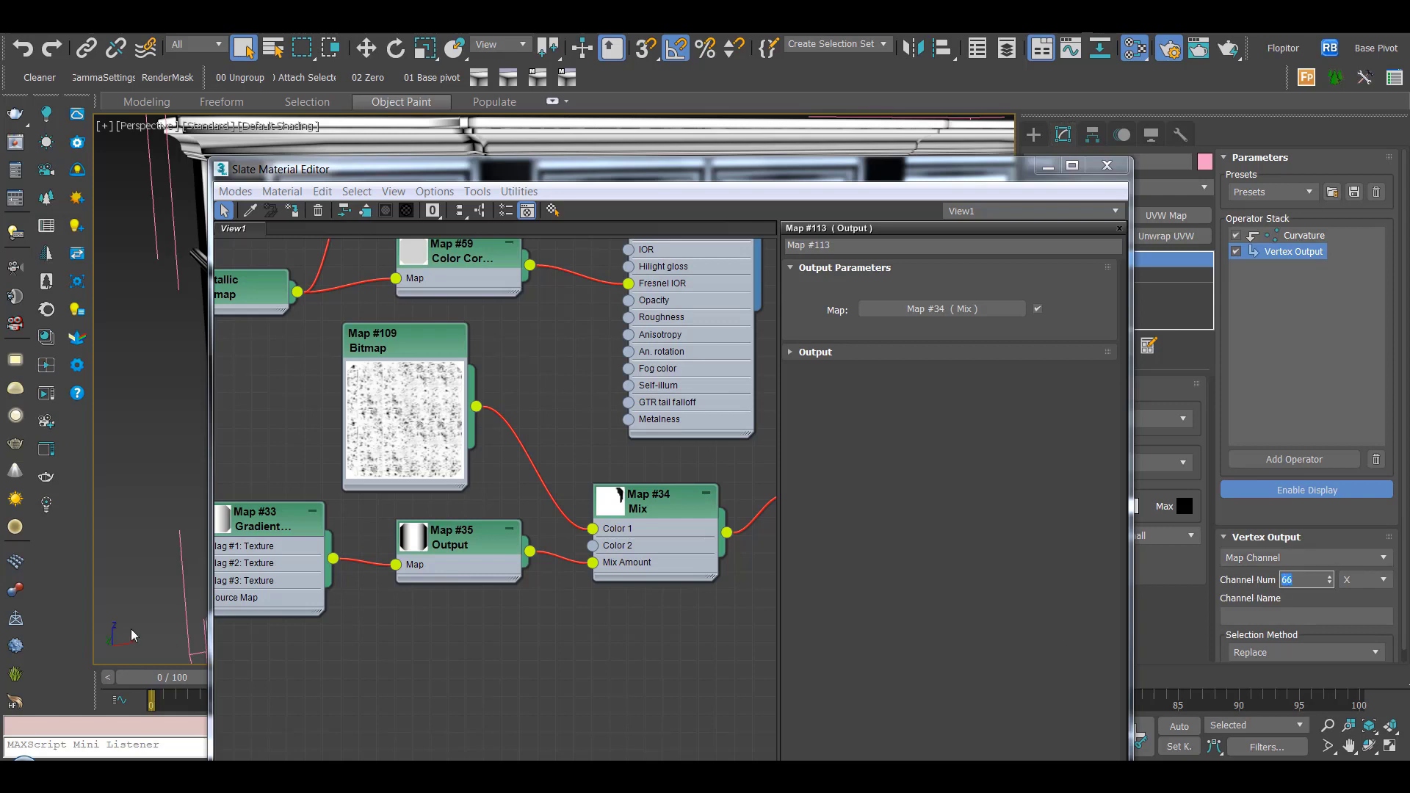
pyautogui.doubleClick(257, 510)
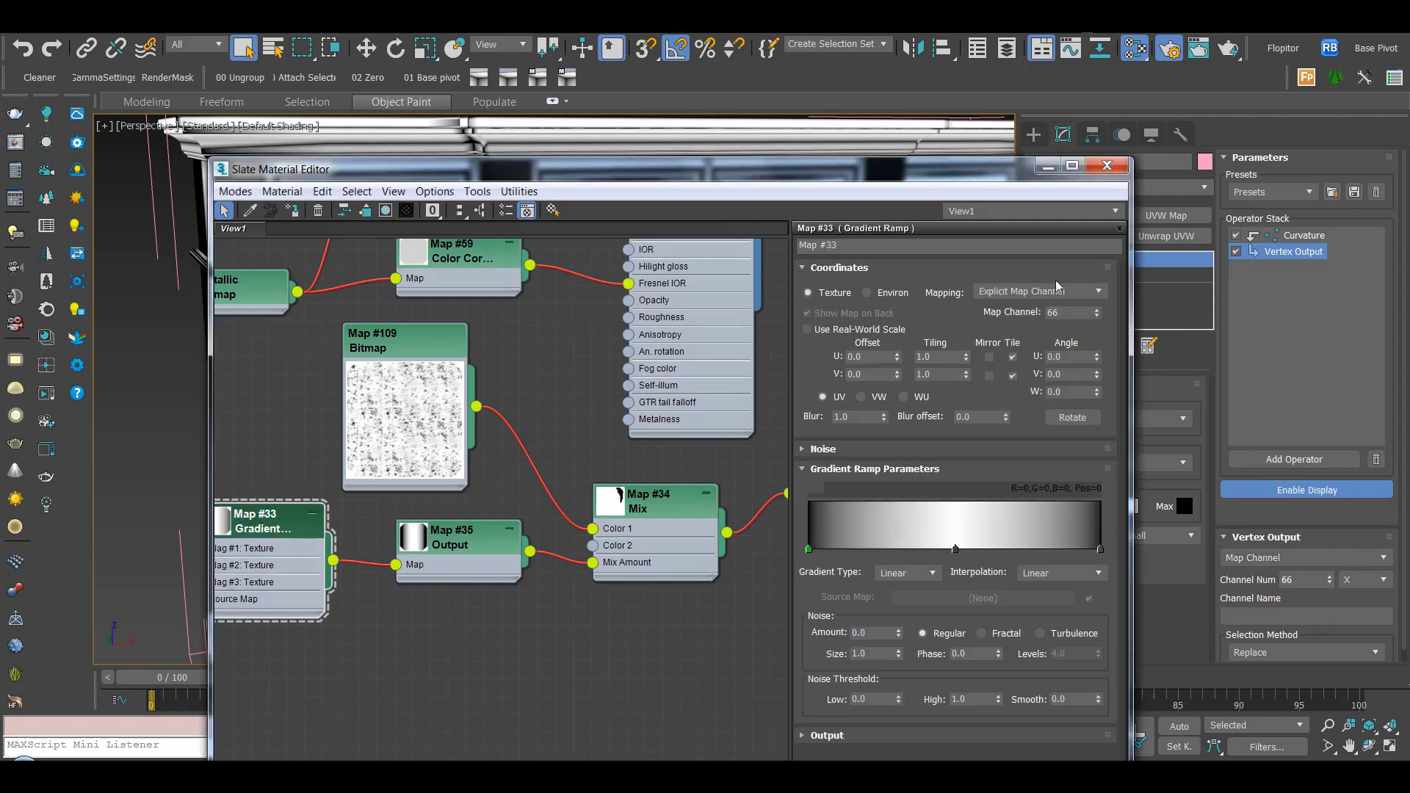
pyautogui.click(1066, 311)
# Review the distress bitmap's settings and how the Mix and Output maps feed Blend 1, and minimize the material editor.
pyautogui.moveTo(471, 537); pyautogui.dragTo(415, 537, button='middle')
pyautogui.scroll(-4, 415, 537)
pyautogui.moveTo(514, 497); pyautogui.dragTo(530, 562, button='middle')
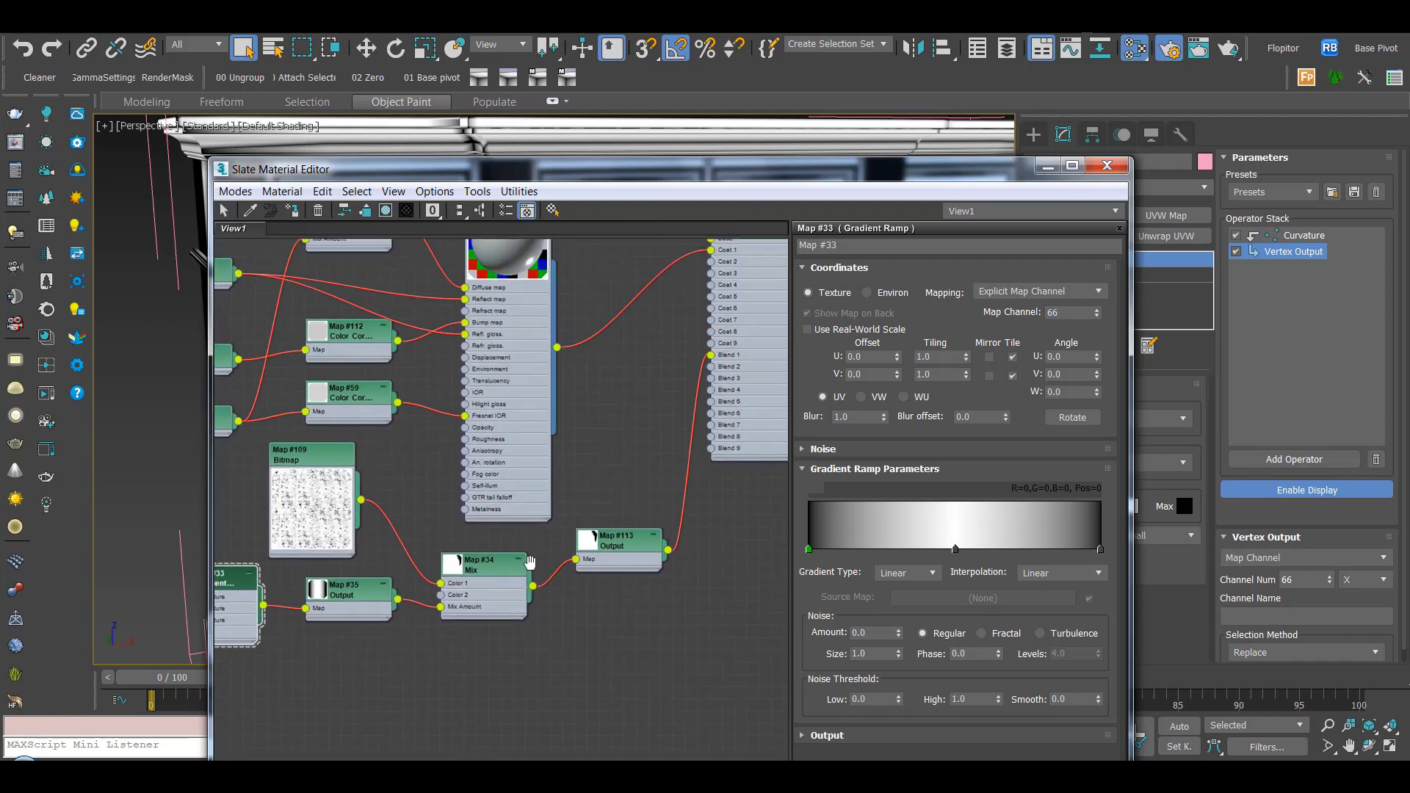
pyautogui.scroll(2, 427, 572)
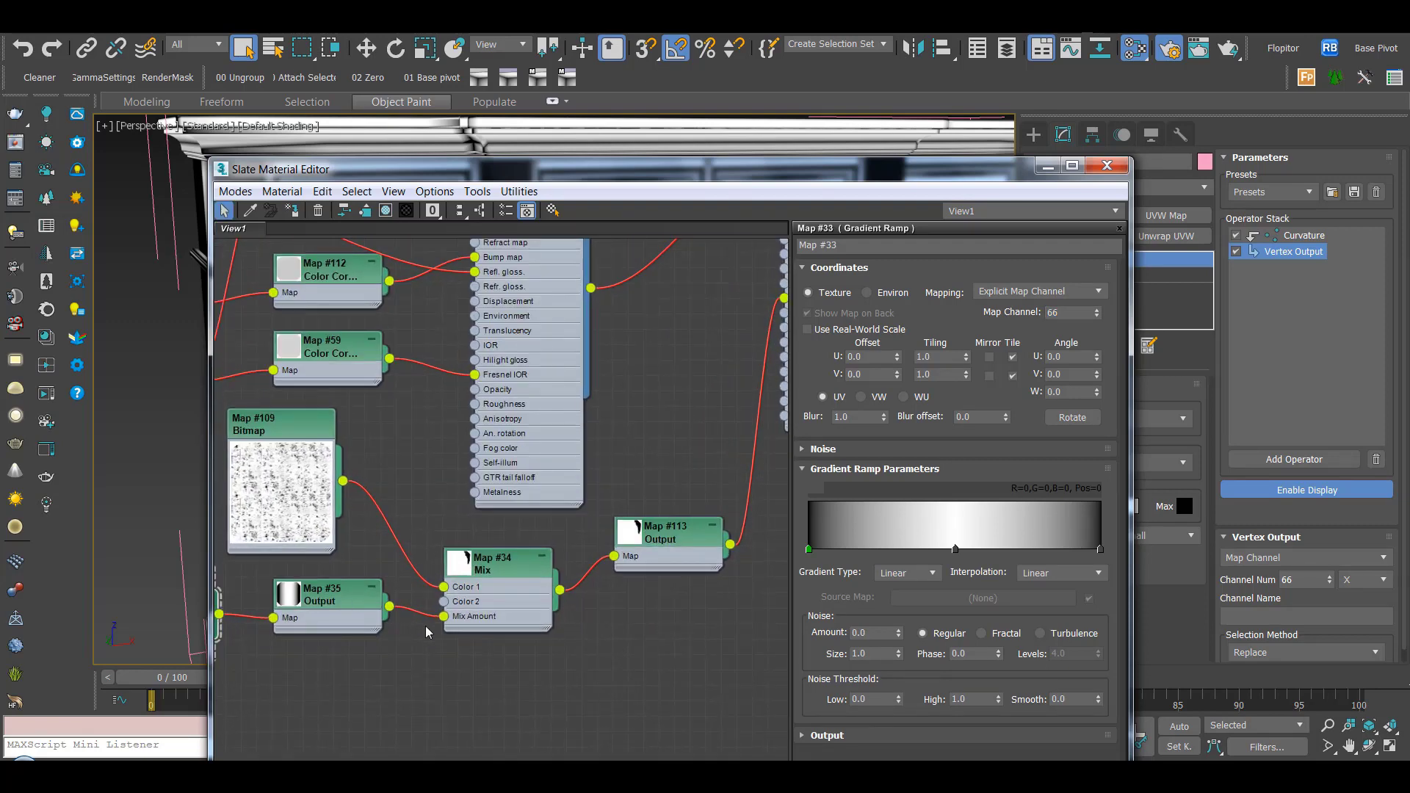
pyautogui.doubleClick(289, 444)
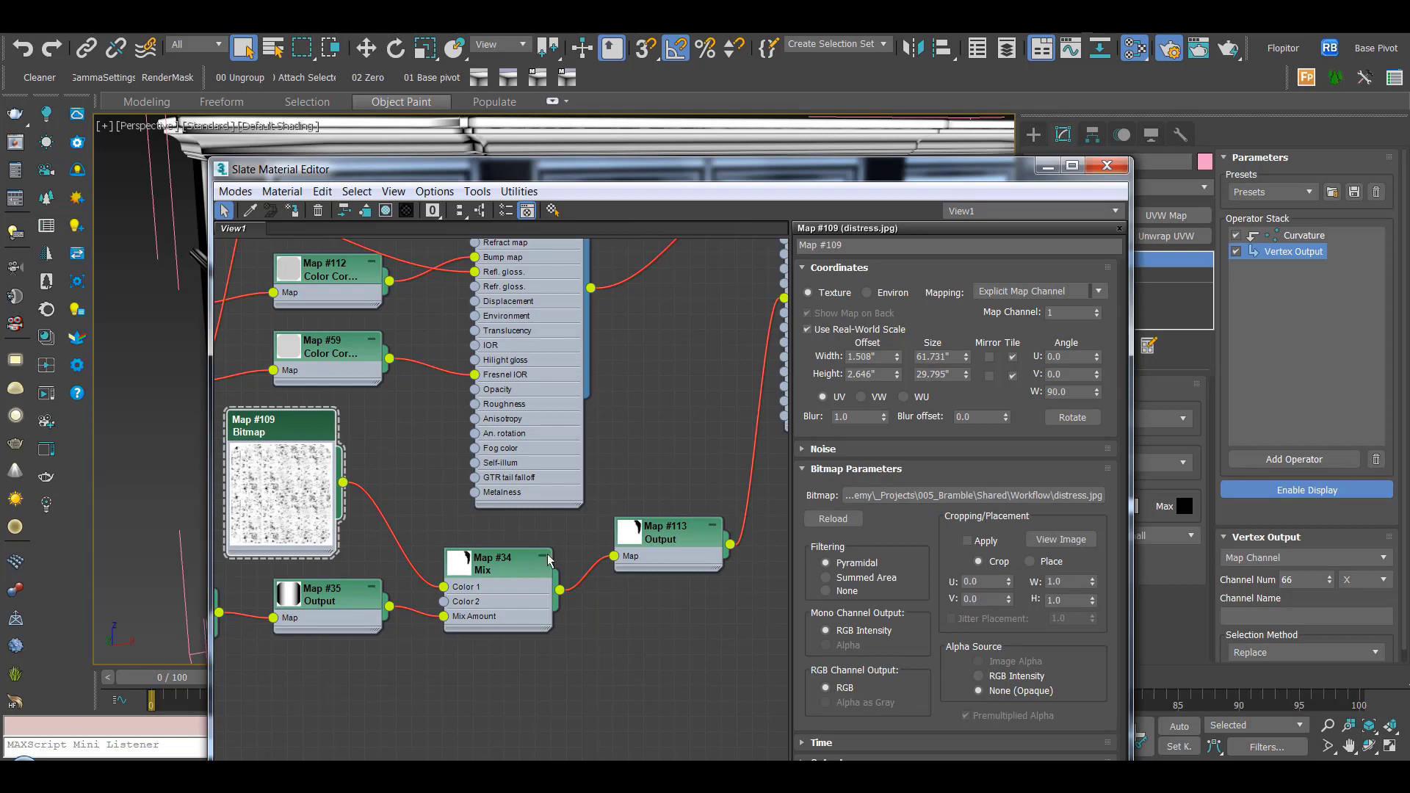
pyautogui.moveTo(618, 526); pyautogui.dragTo(466, 602, button='middle')
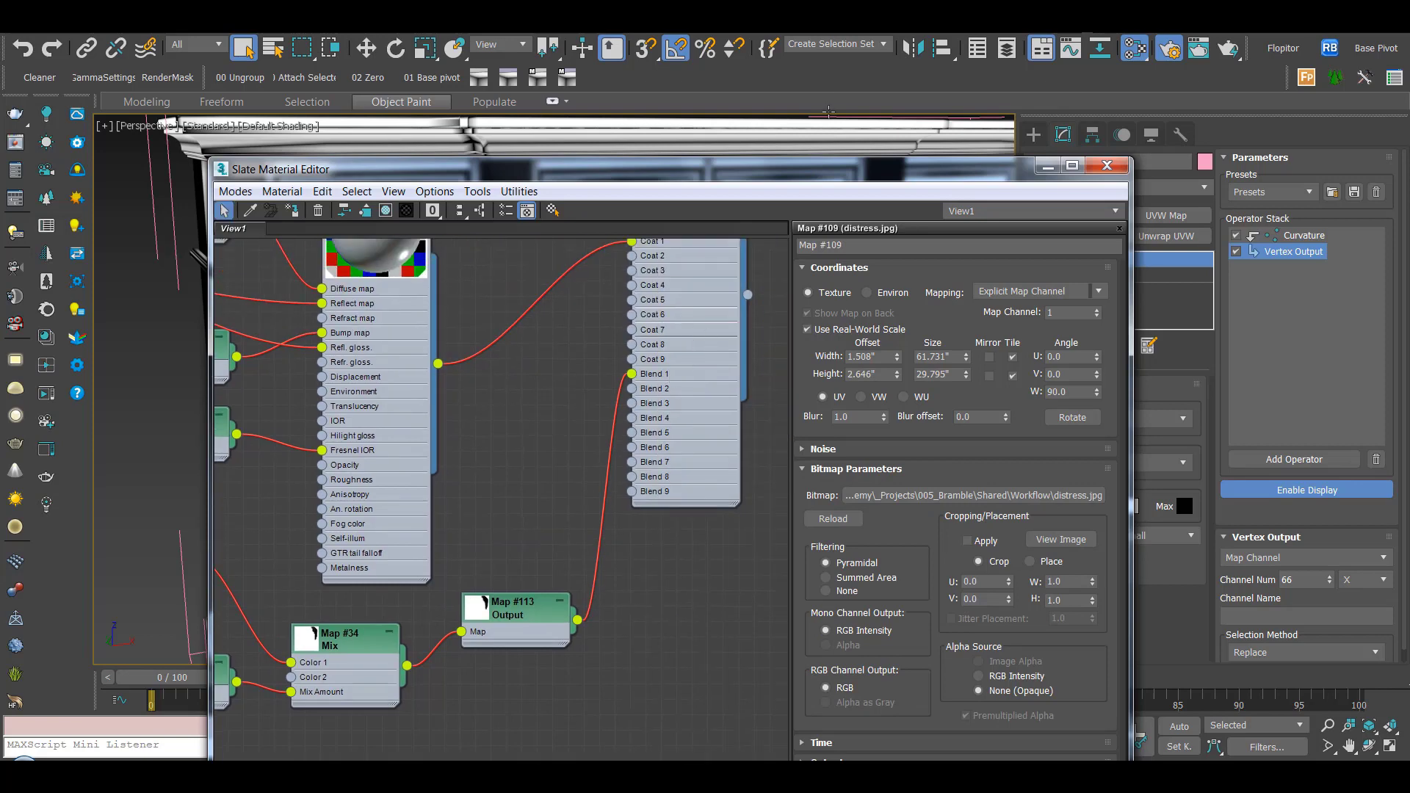
pyautogui.click(1047, 165)
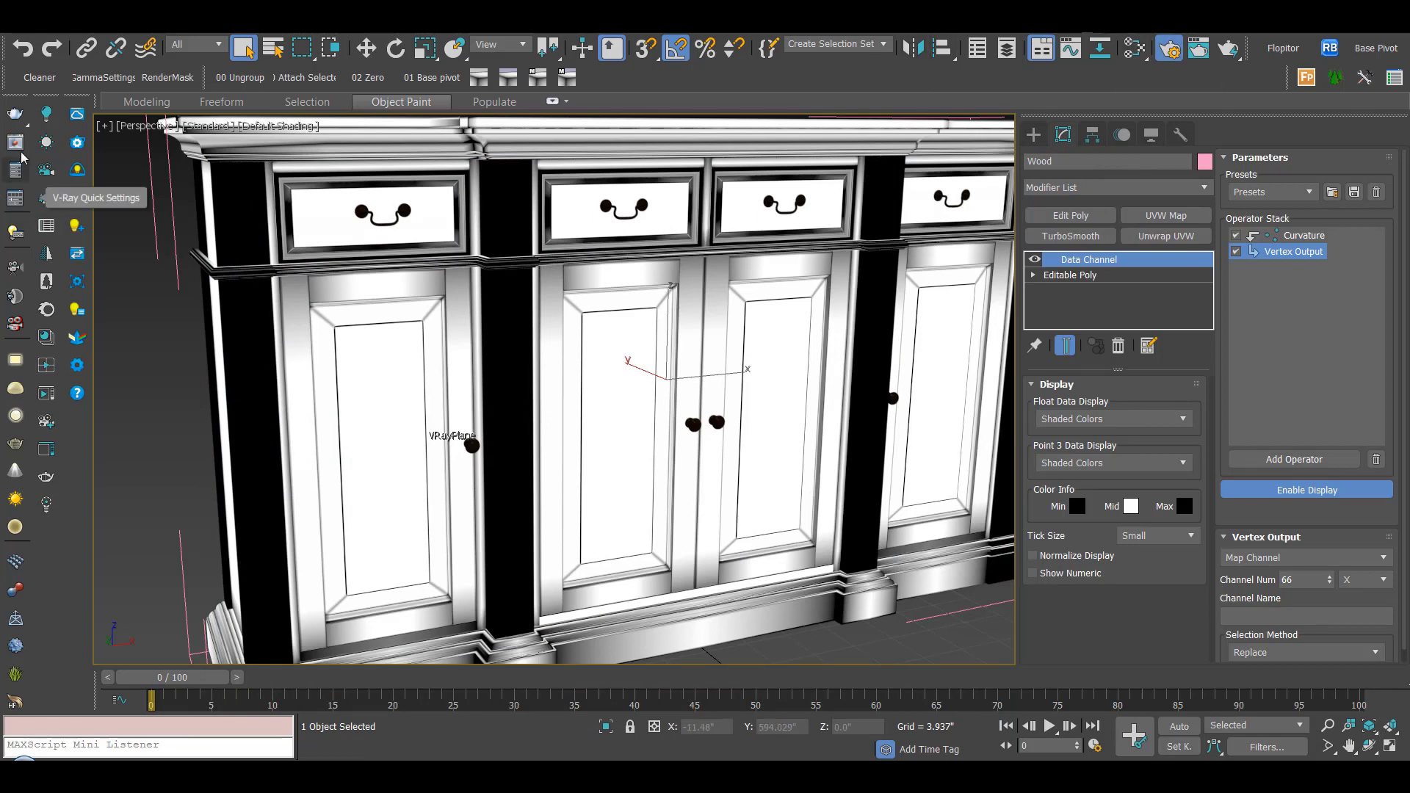
# Turn off region rendering, render the whole cabinet in the V-Ray frame buffer, and stop the render.
pyautogui.click(41, 167)
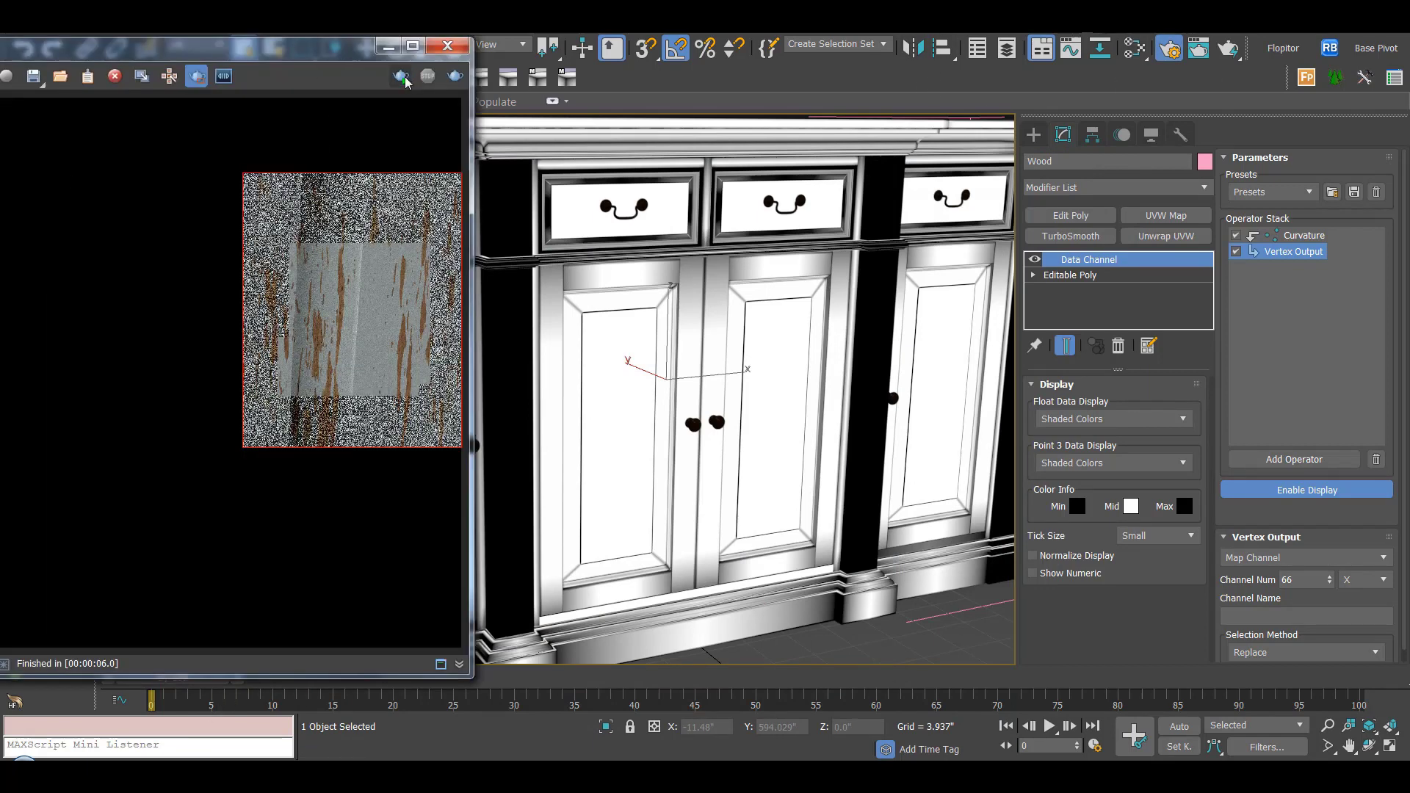
pyautogui.click(197, 76)
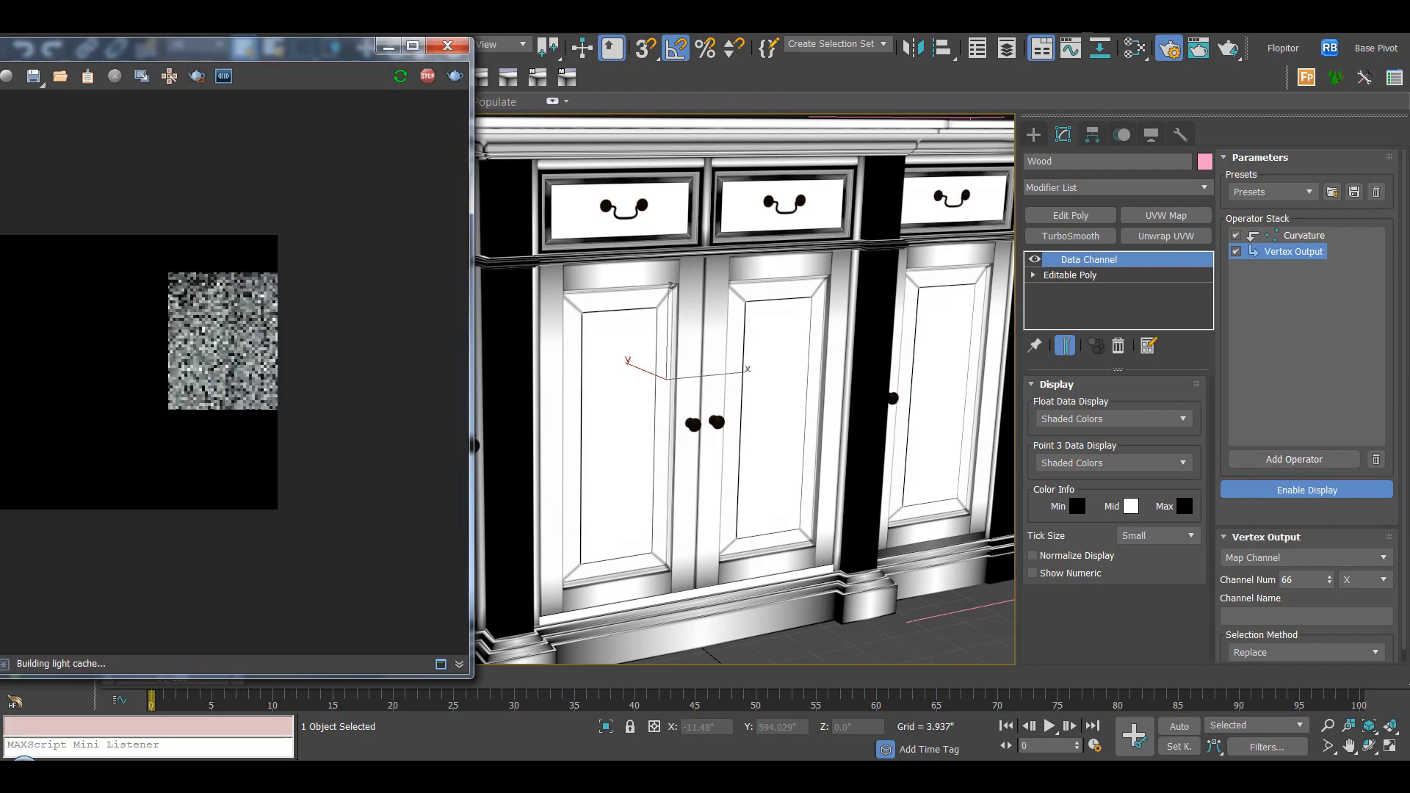
pyautogui.scroll(1, 276, 292)
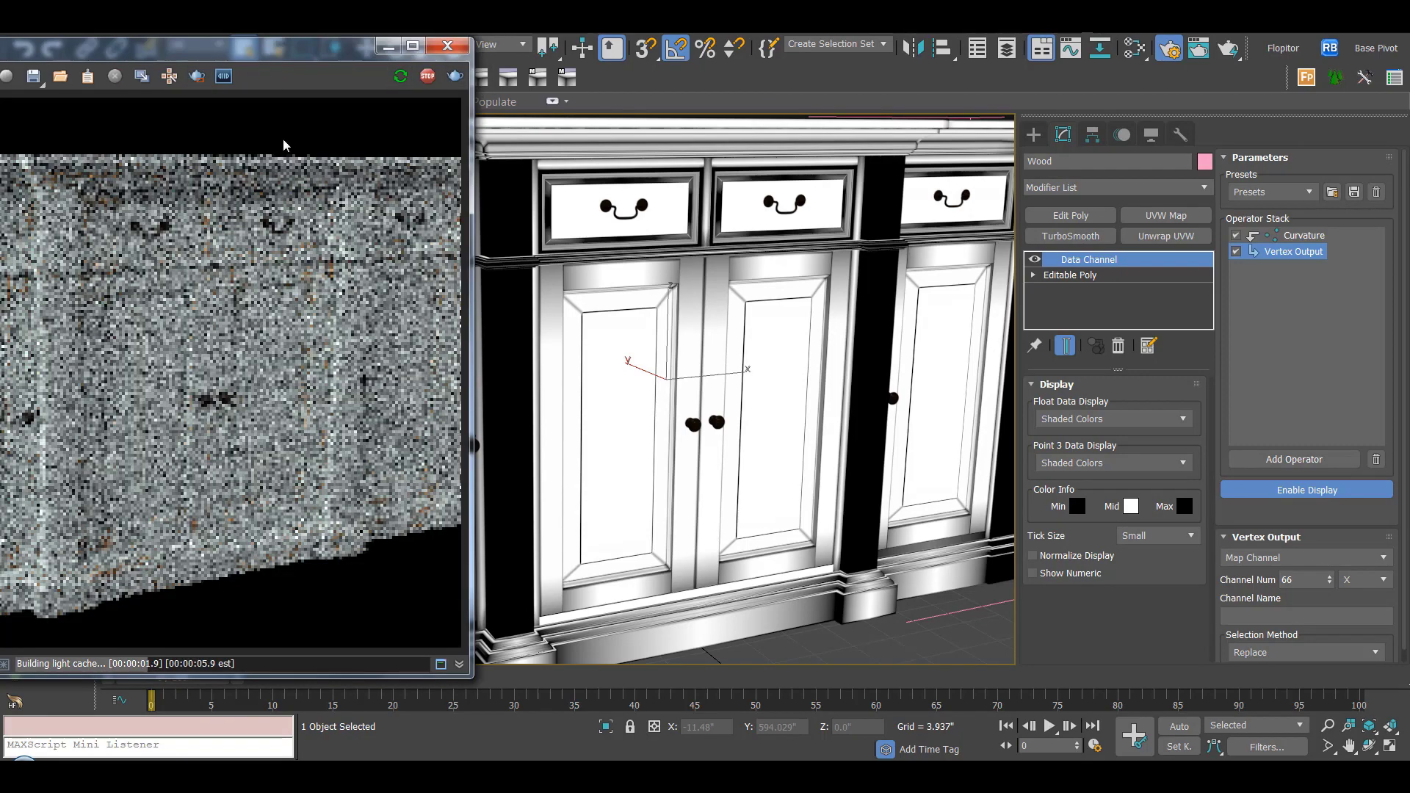
pyautogui.moveTo(315, 55); pyautogui.dragTo(550, 52)
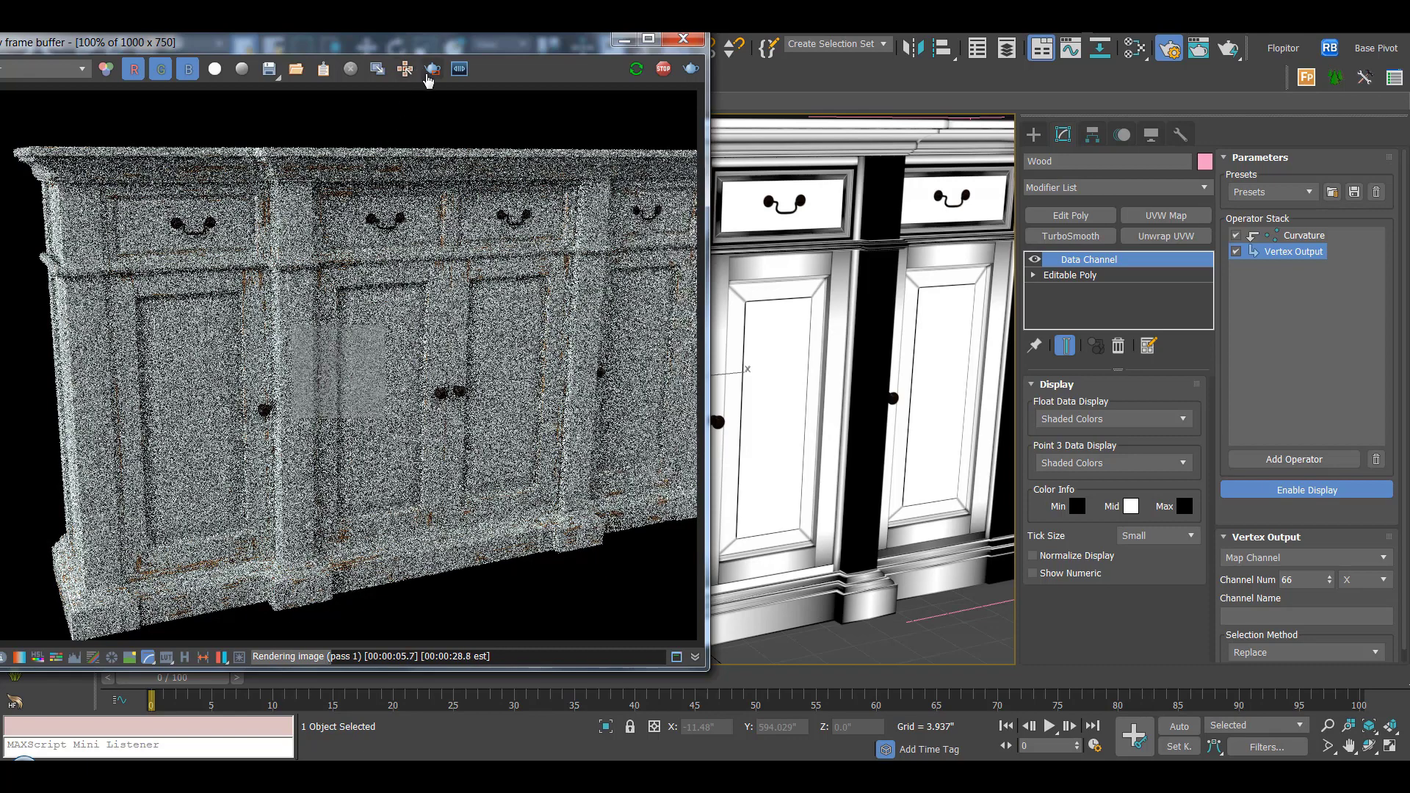
pyautogui.click(664, 71)
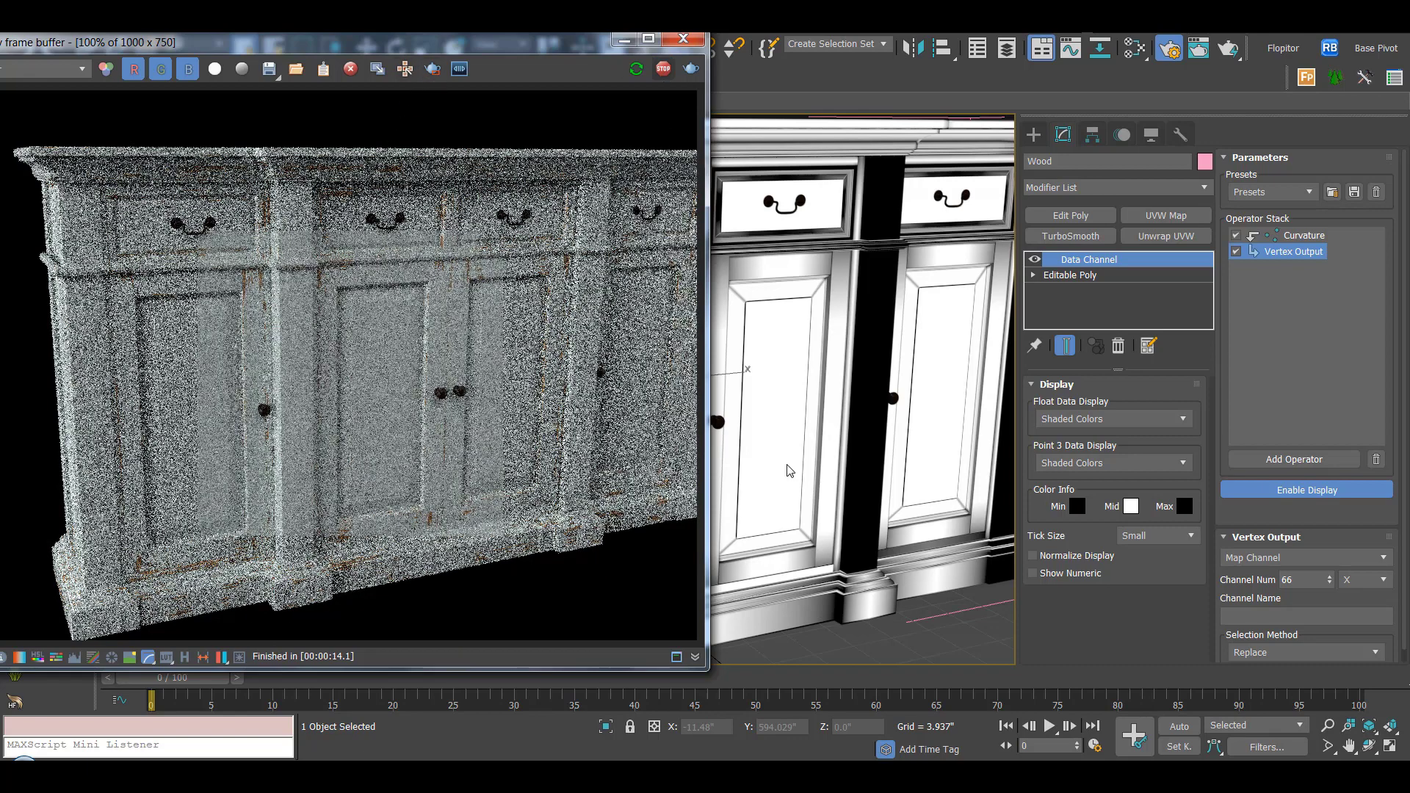
# Set the Curvature operator to Convex 0.2, Concave 0.795 and Scale Value 43.626 while previewing a close-up of the cabinet base.
pyautogui.scroll(5, 793, 476)
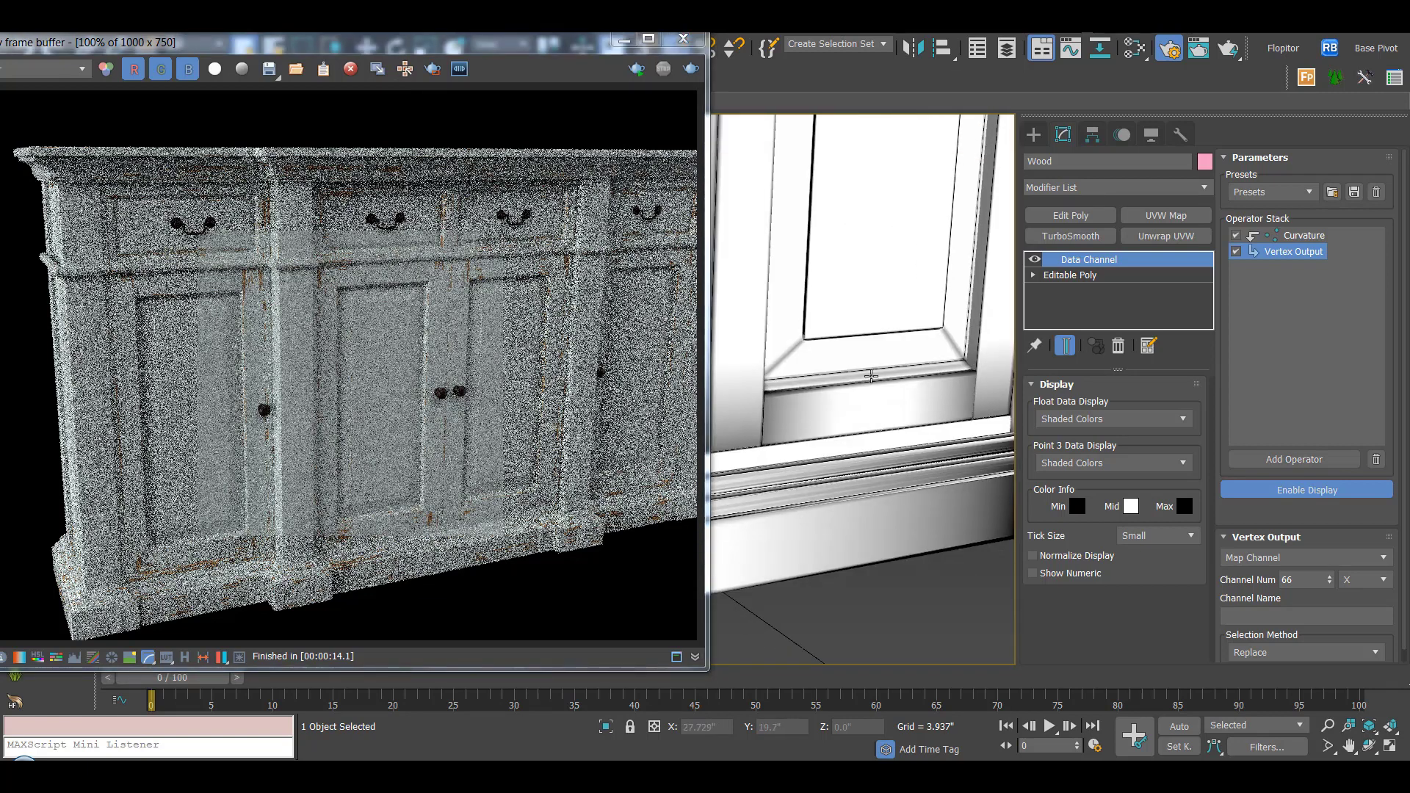
pyautogui.moveTo(830, 395); pyautogui.dragTo(806, 368, button='middle')
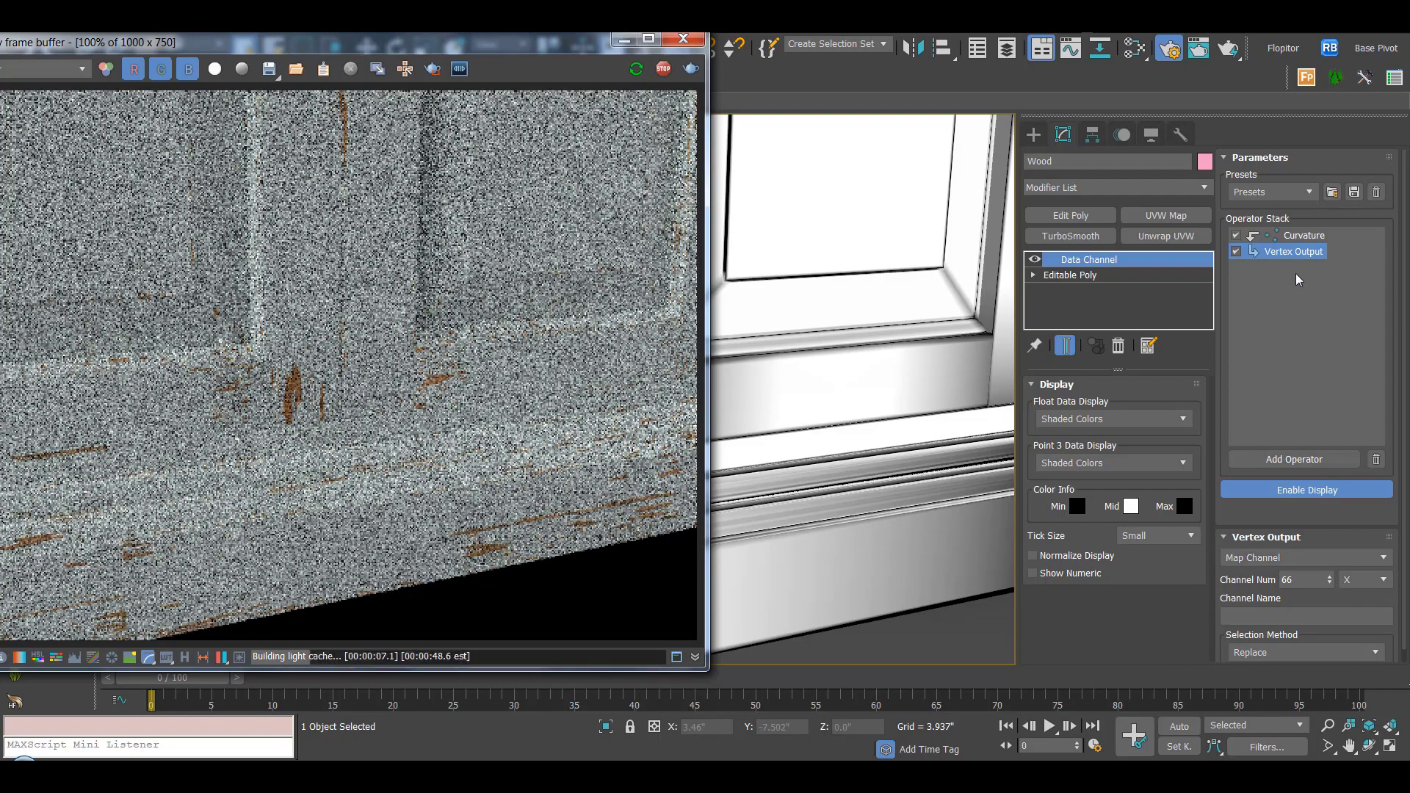
pyautogui.click(1301, 234)
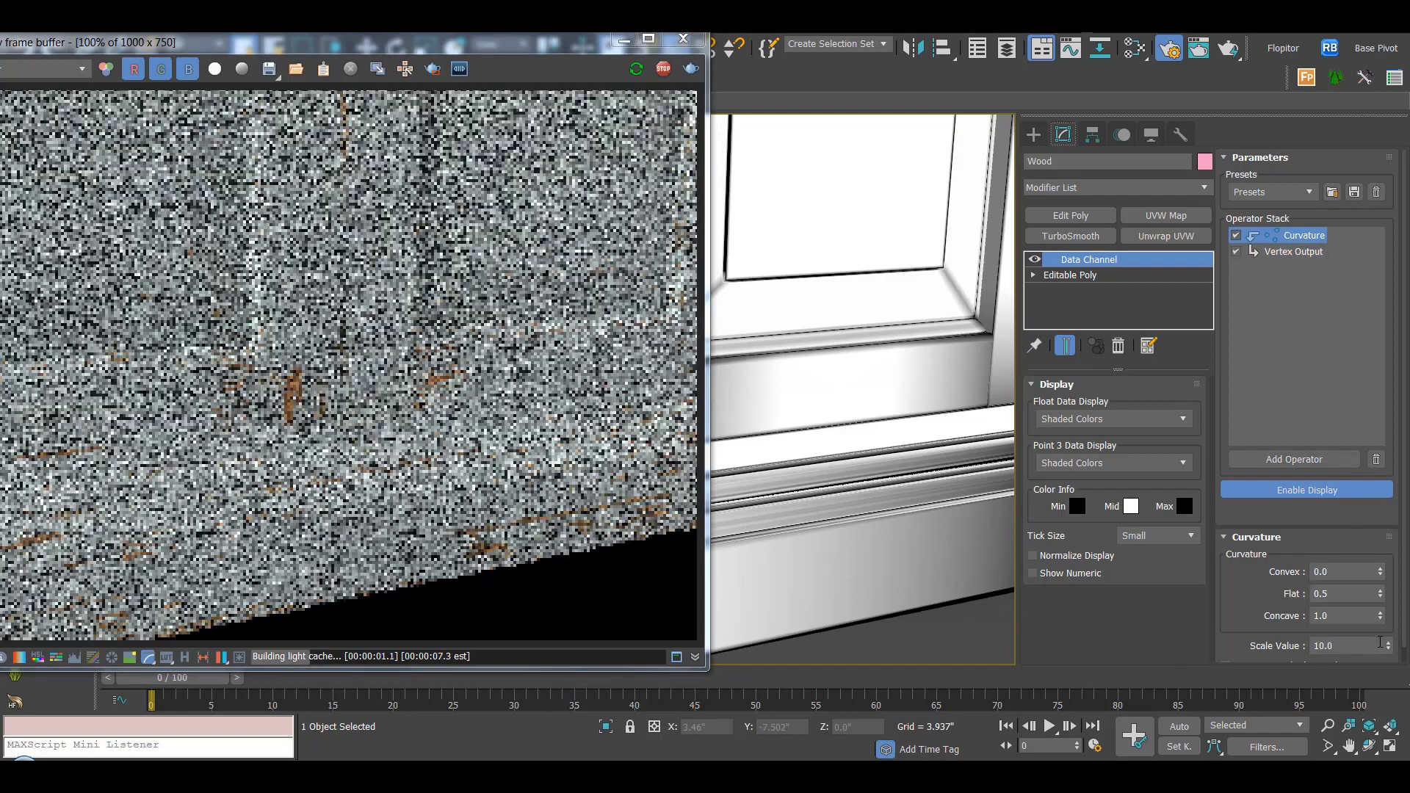
pyautogui.moveTo(1388, 648)
pyautogui.mouseDown()
pyautogui.moveTo(1398, 688)
pyautogui.moveTo(1380, 574)
pyautogui.moveTo(1393, 490)
pyautogui.mouseUp()
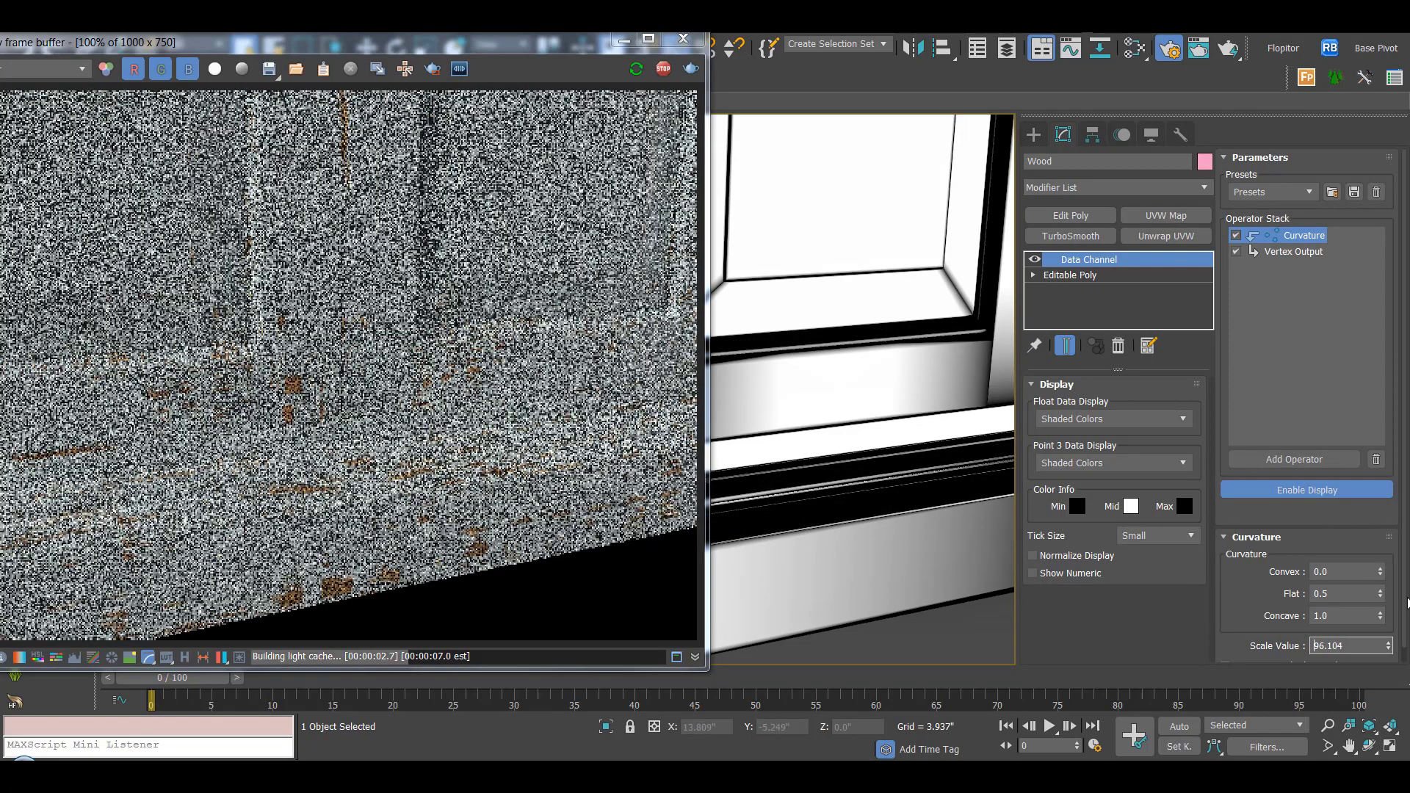
pyautogui.moveTo(1380, 574); pyautogui.dragTo(1382, 594)
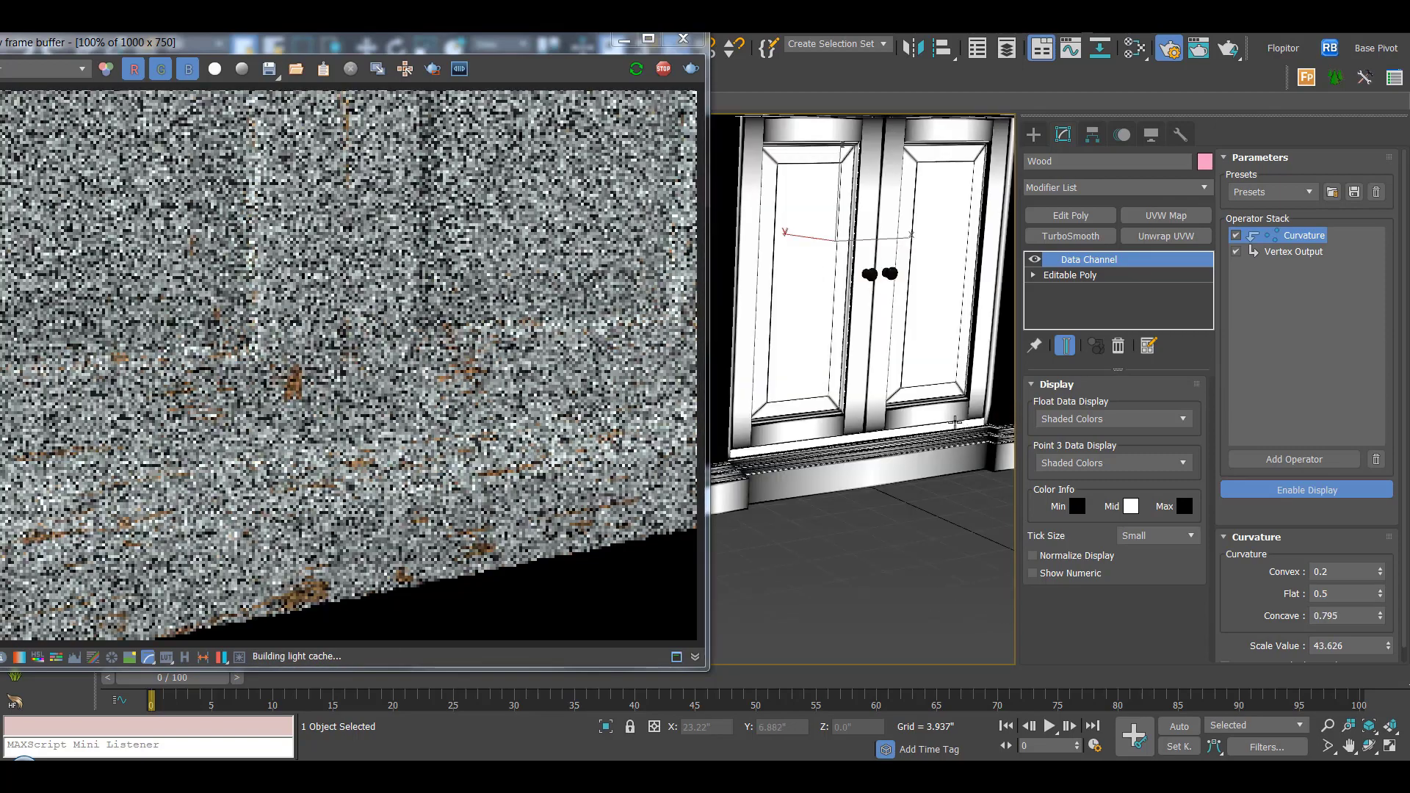
# Compare the cabinet doors with and without the cMAK_Curvature modifier displayed.
pyautogui.scroll(-3, 900, 343)
pyautogui.scroll(5, 901, 342)
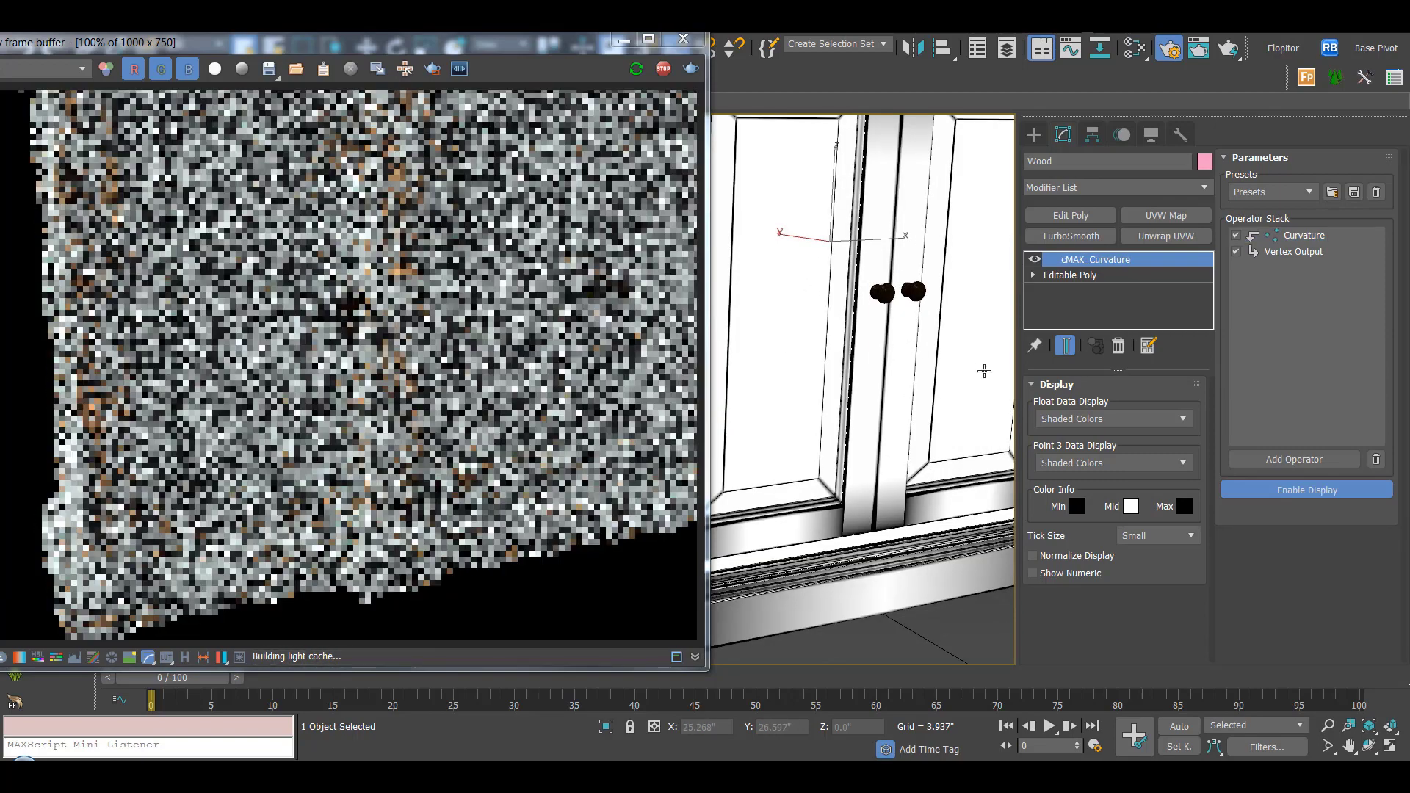
pyautogui.click(1058, 276)
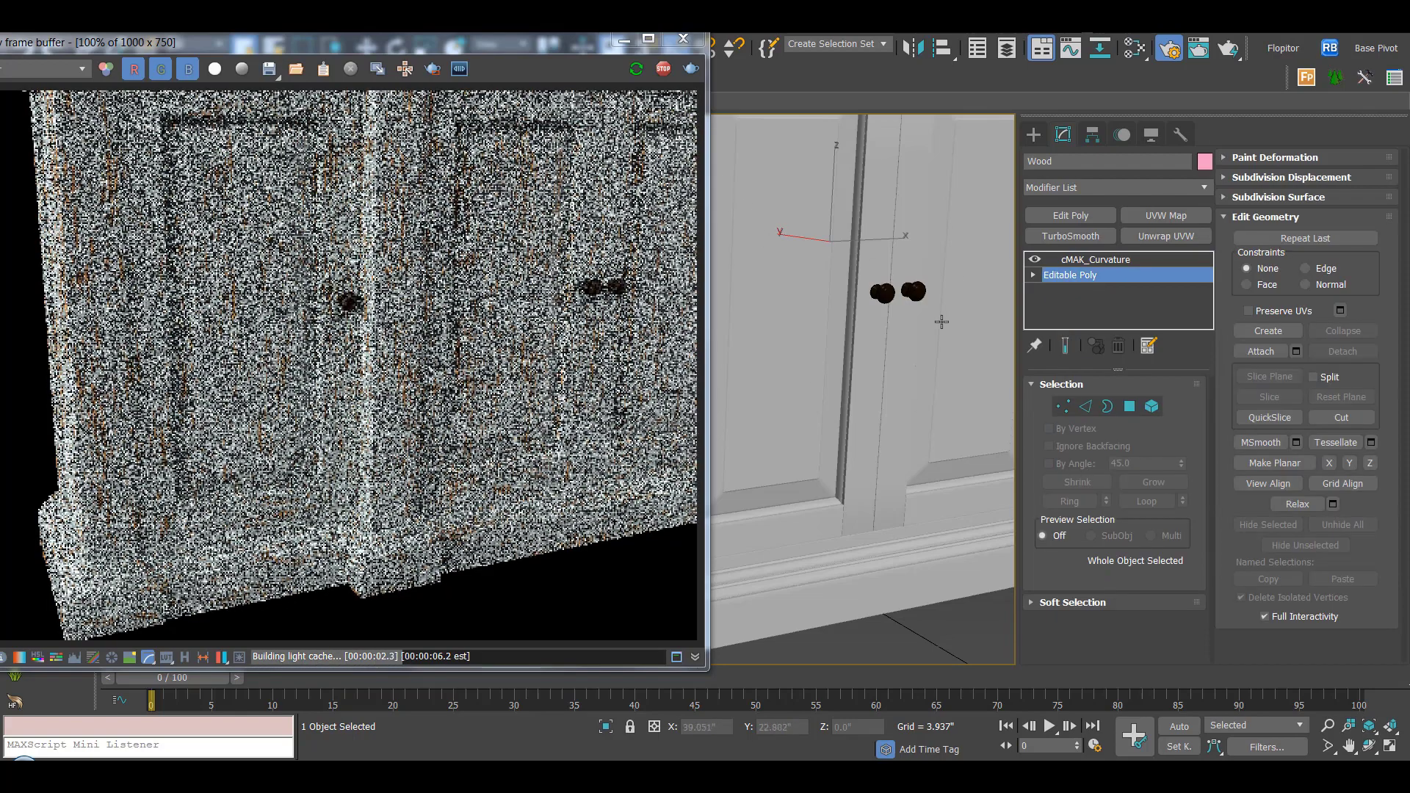
pyautogui.click(1058, 259)
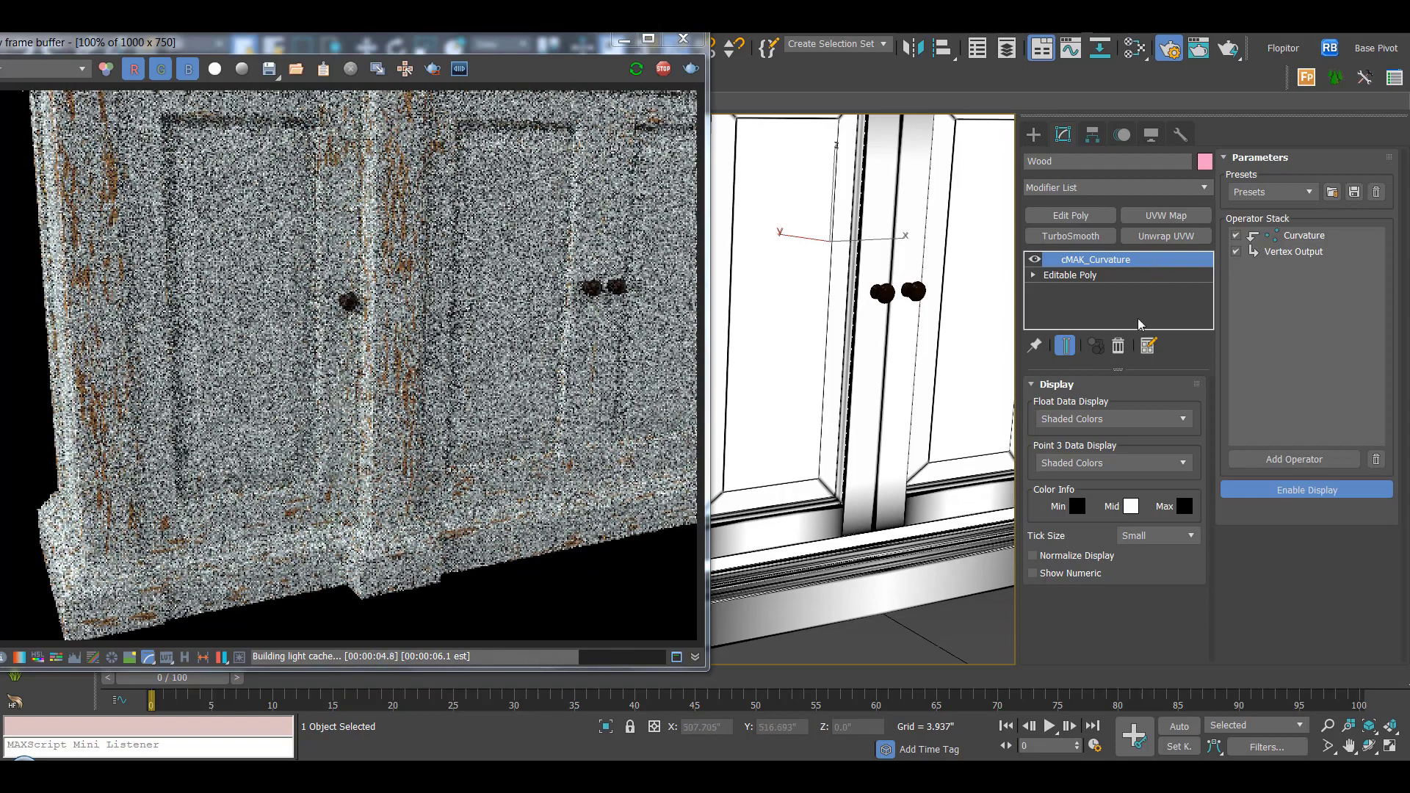
# Examine the distressed edges at the cabinet's end corner in the render at 200% zoom.
pyautogui.moveTo(894, 306); pyautogui.dragTo(1138, 310, button='middle')
pyautogui.scroll(-4, 881, 405)
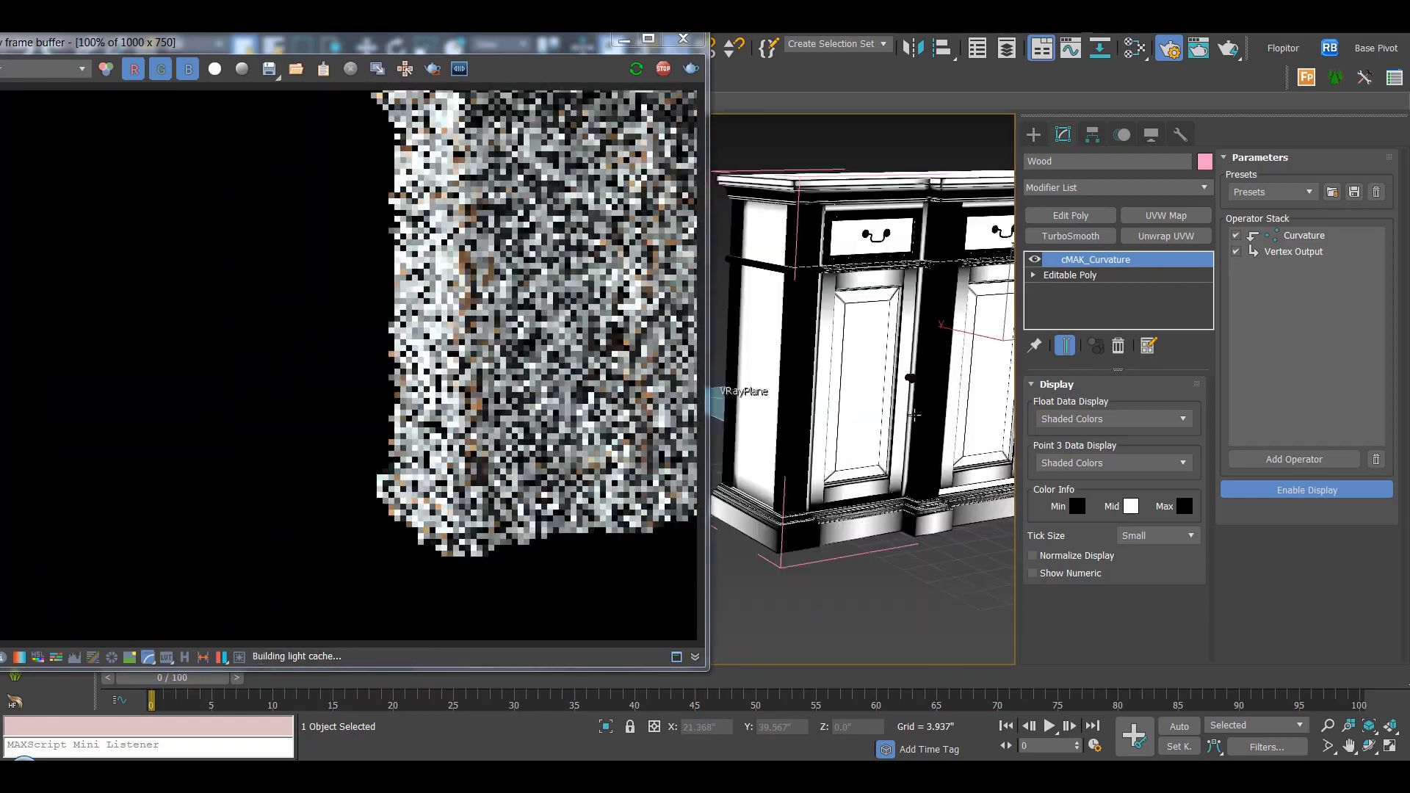
pyautogui.scroll(2, 911, 412)
pyautogui.scroll(-4, 911, 412)
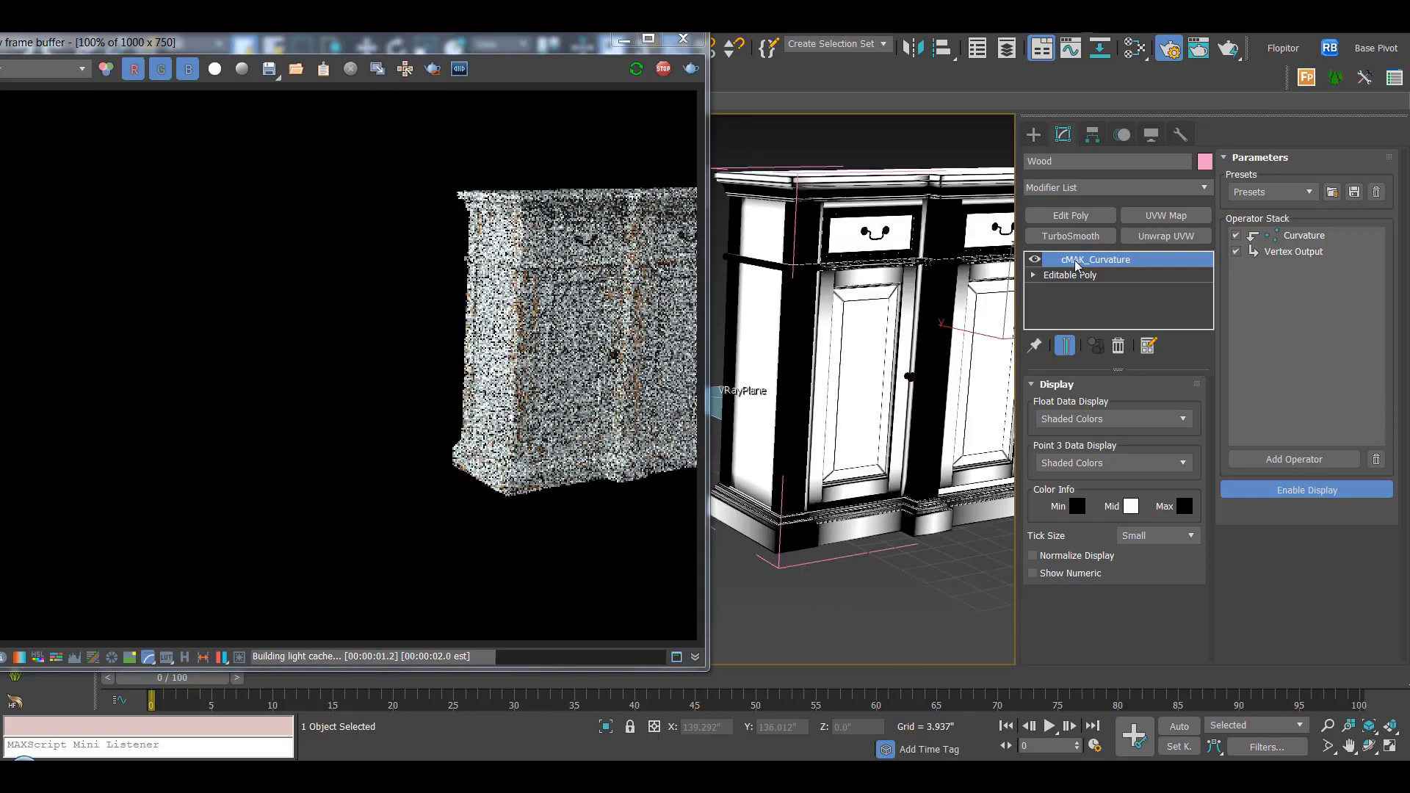
pyautogui.scroll(1, 568, 364)
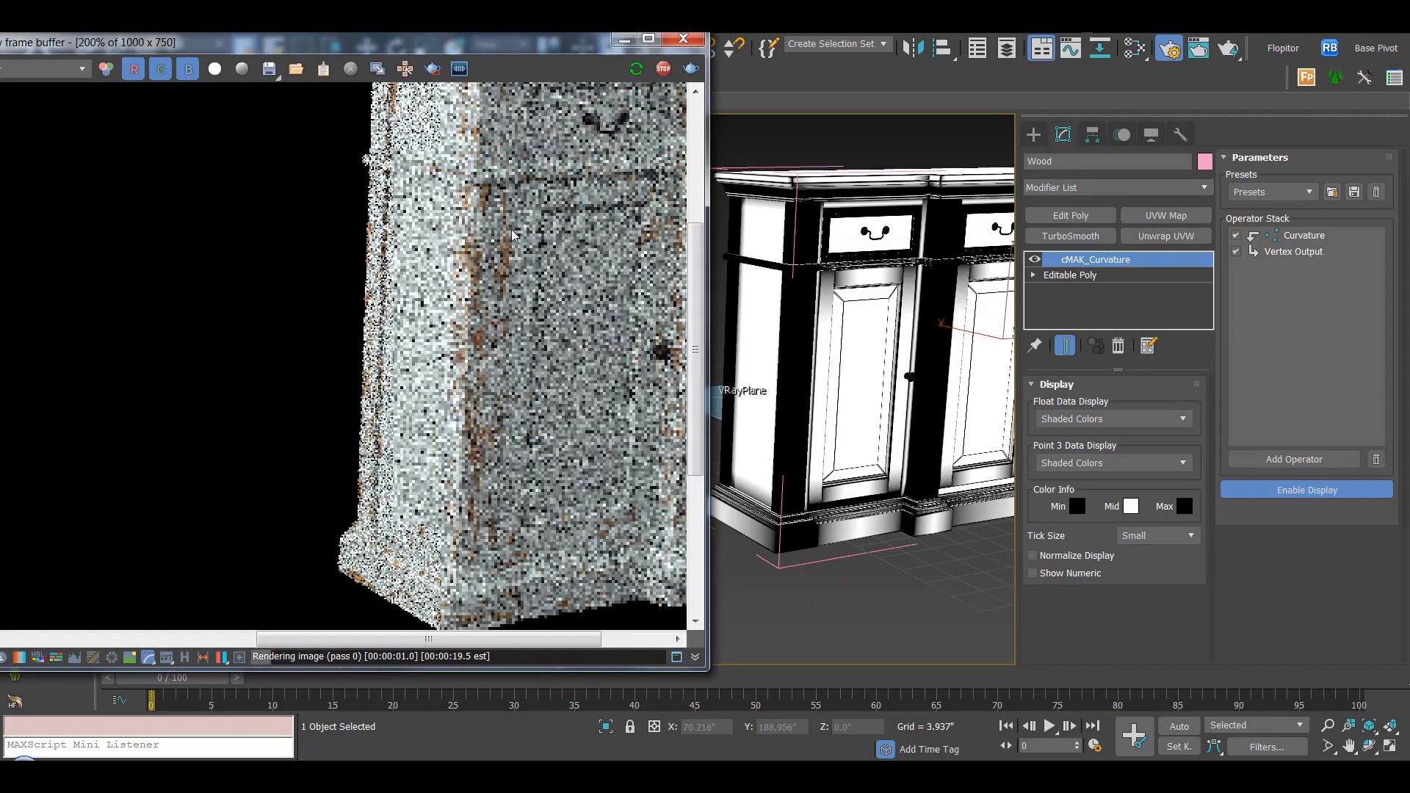
# Copy the cMAK_Curvature modifier and detach the cabinet's corner post element from the Wood object as a separate object.
pyautogui.rightClick(1093, 259)
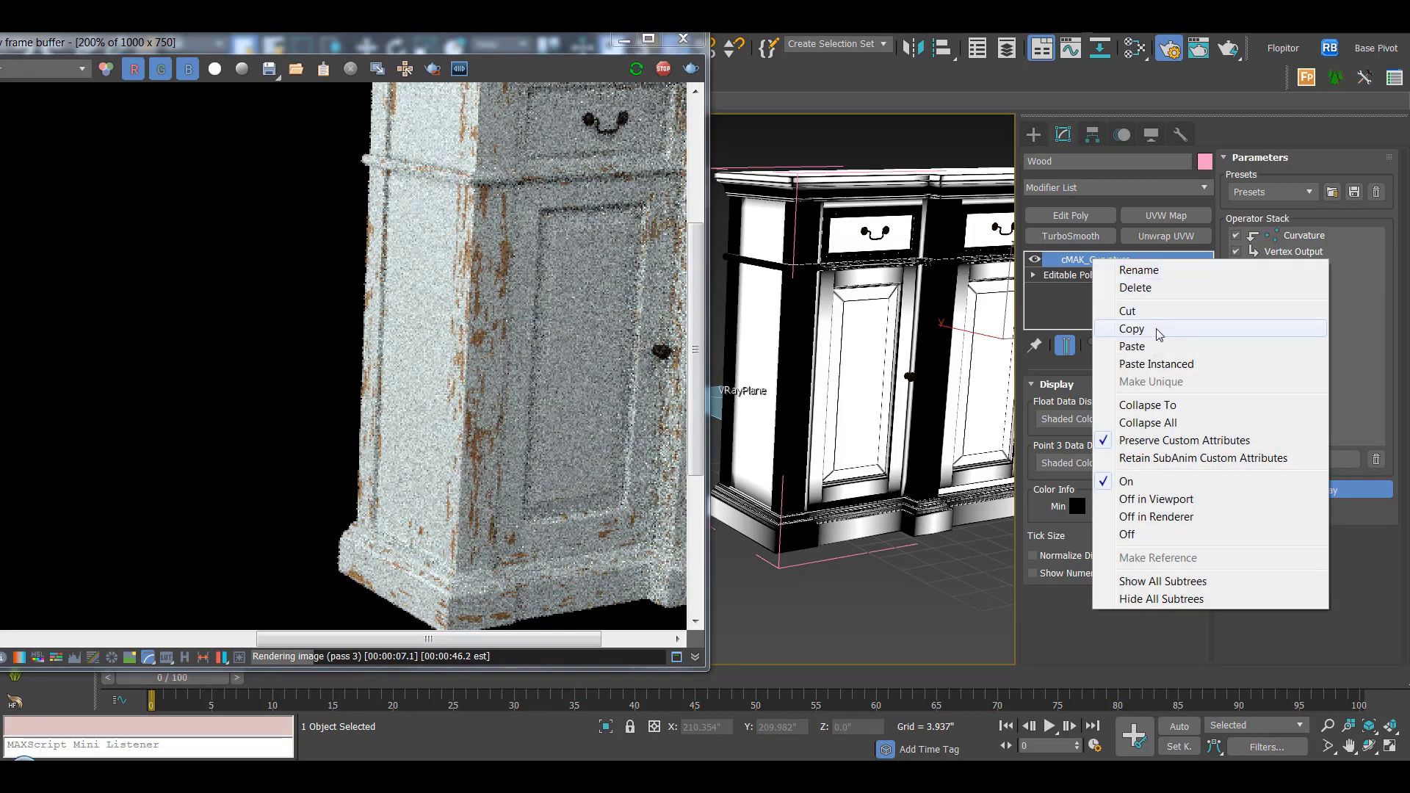
pyautogui.click(1159, 334)
pyautogui.click(1109, 275)
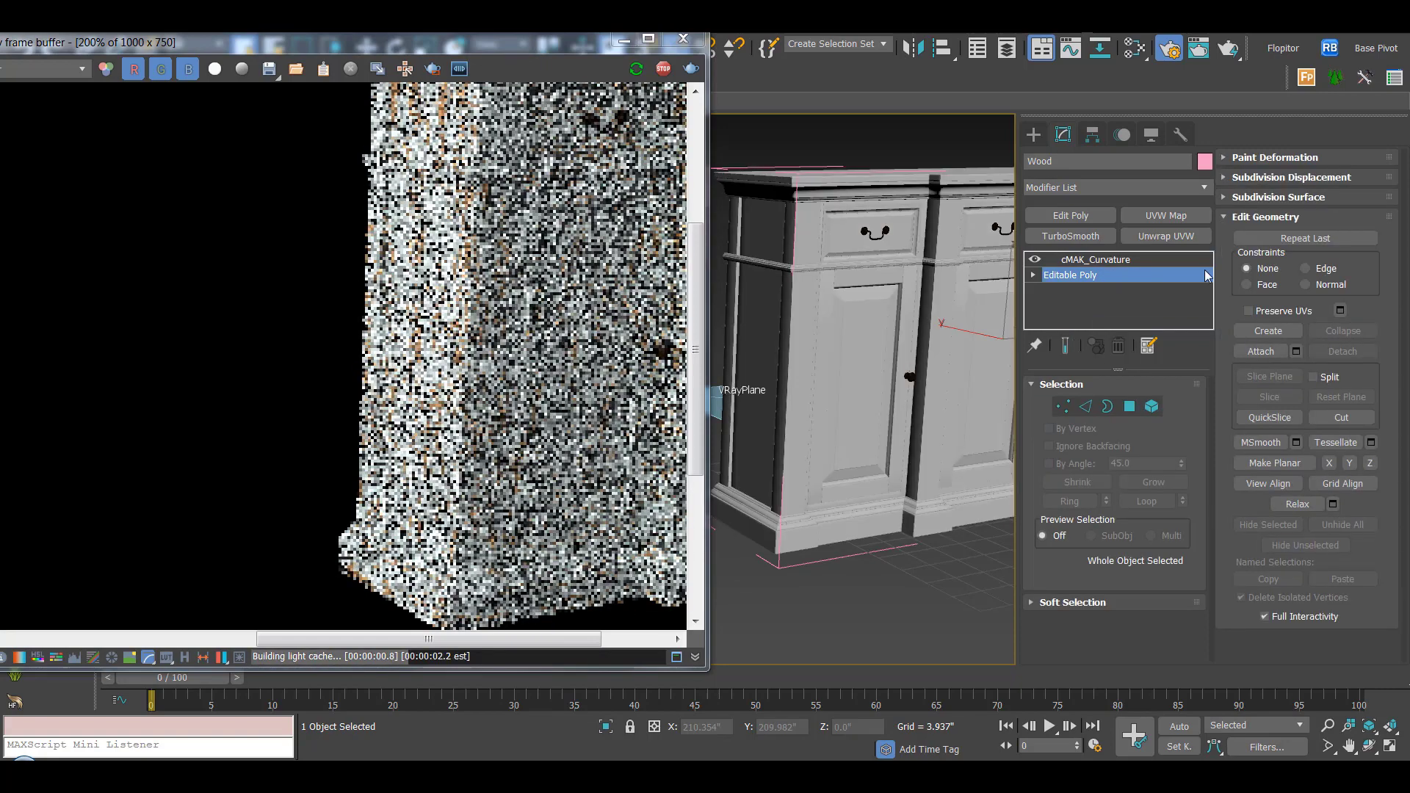
pyautogui.press('5')
pyautogui.click(797, 350)
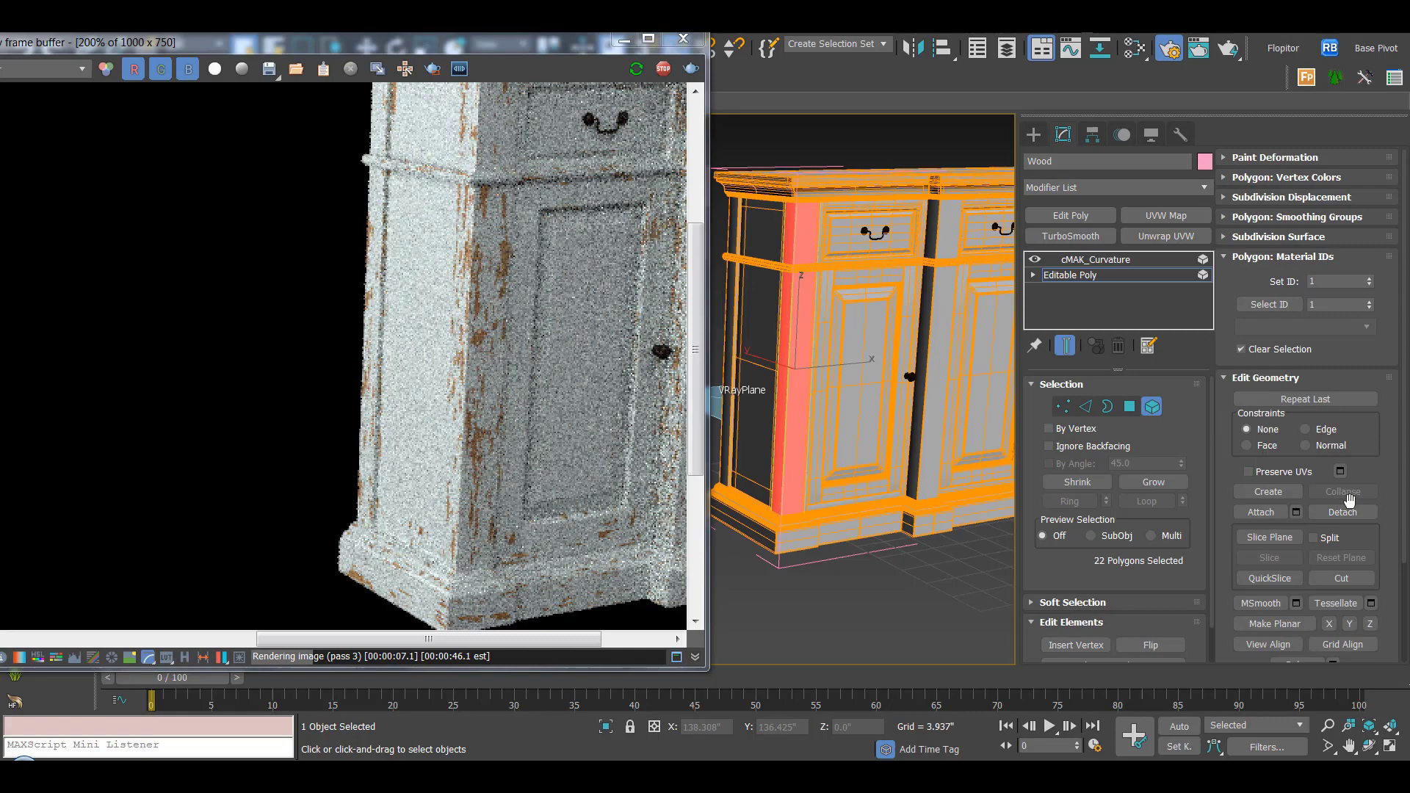
pyautogui.click(1344, 510)
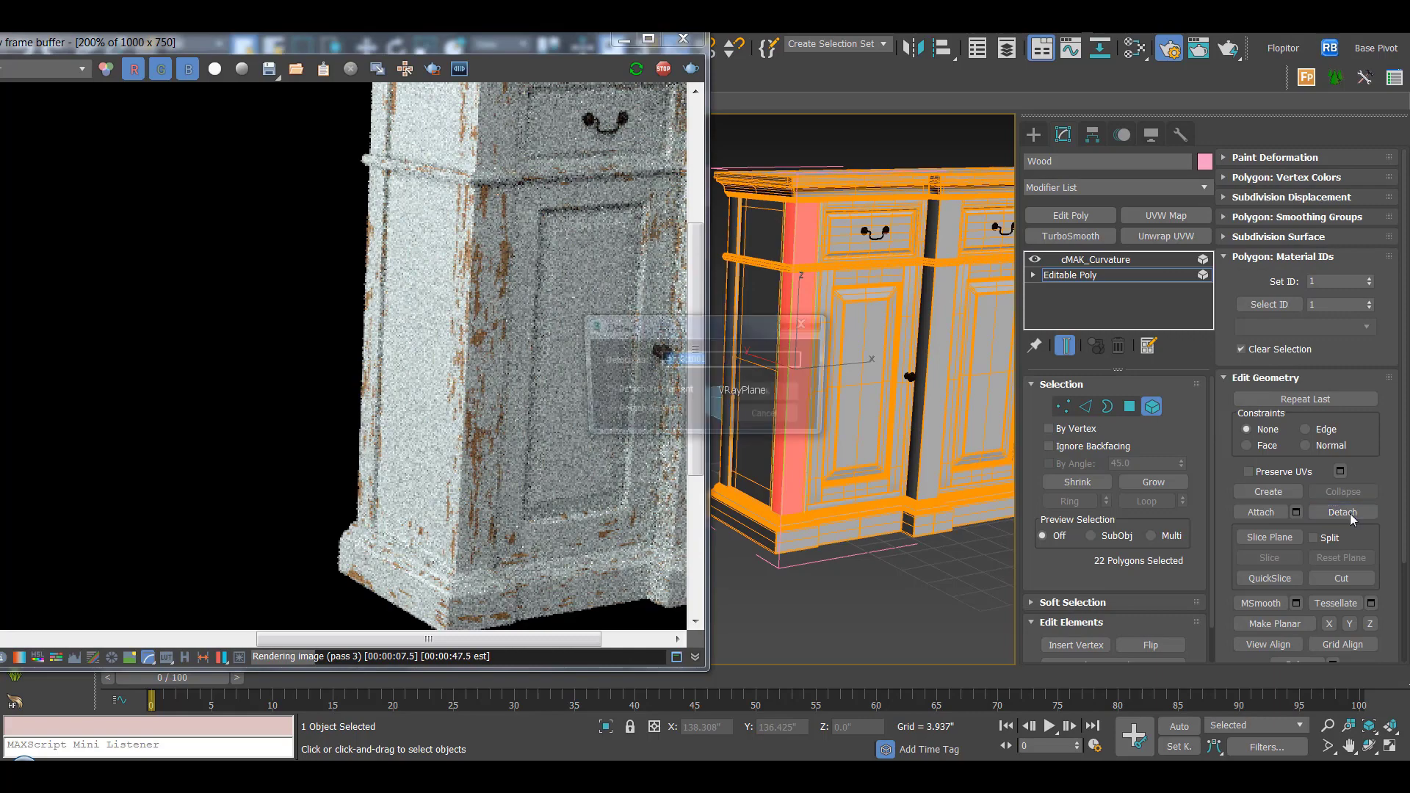
pyautogui.click(768, 393)
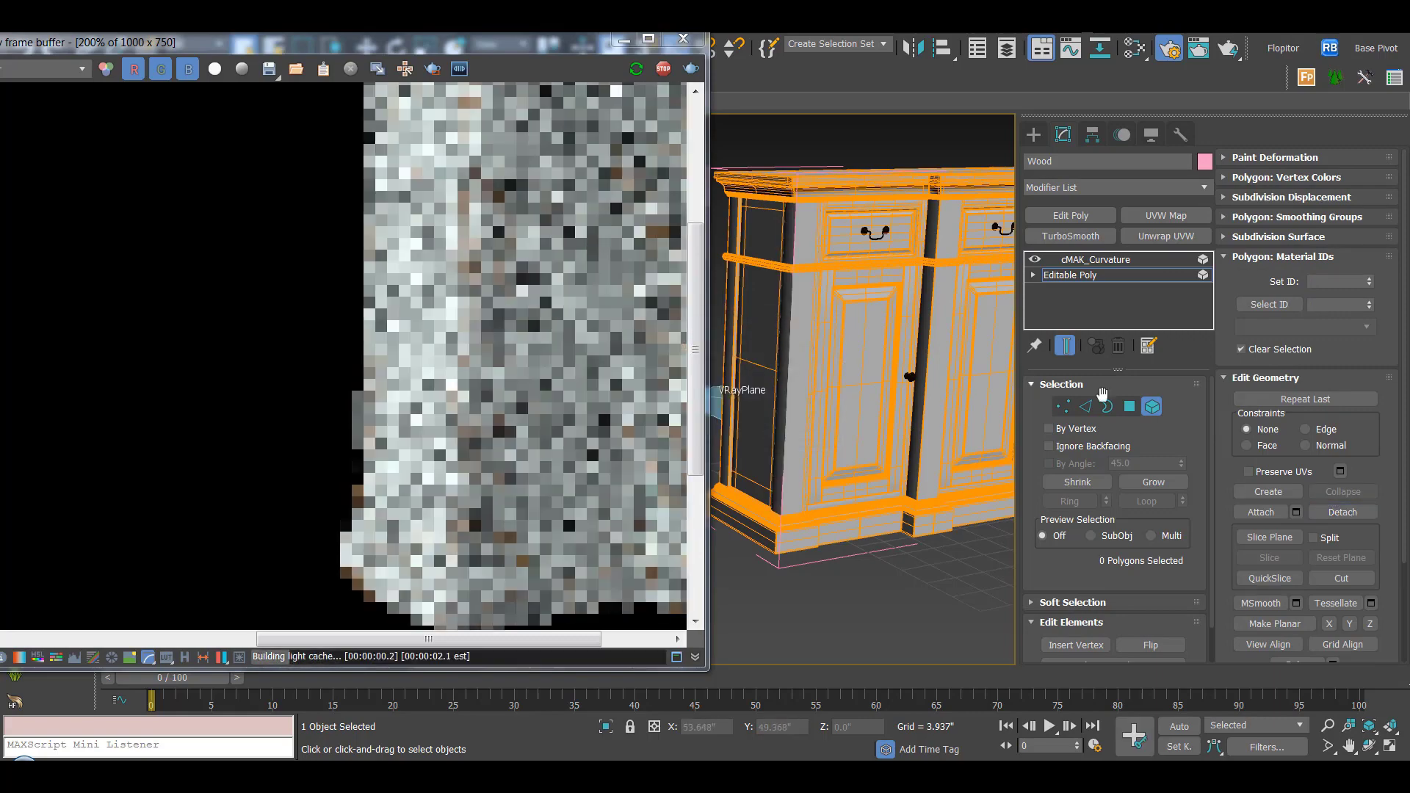
pyautogui.click(1152, 407)
# Hide everything except the detached corner post and paste the copied curvature modifier onto it.
pyautogui.click(810, 332)
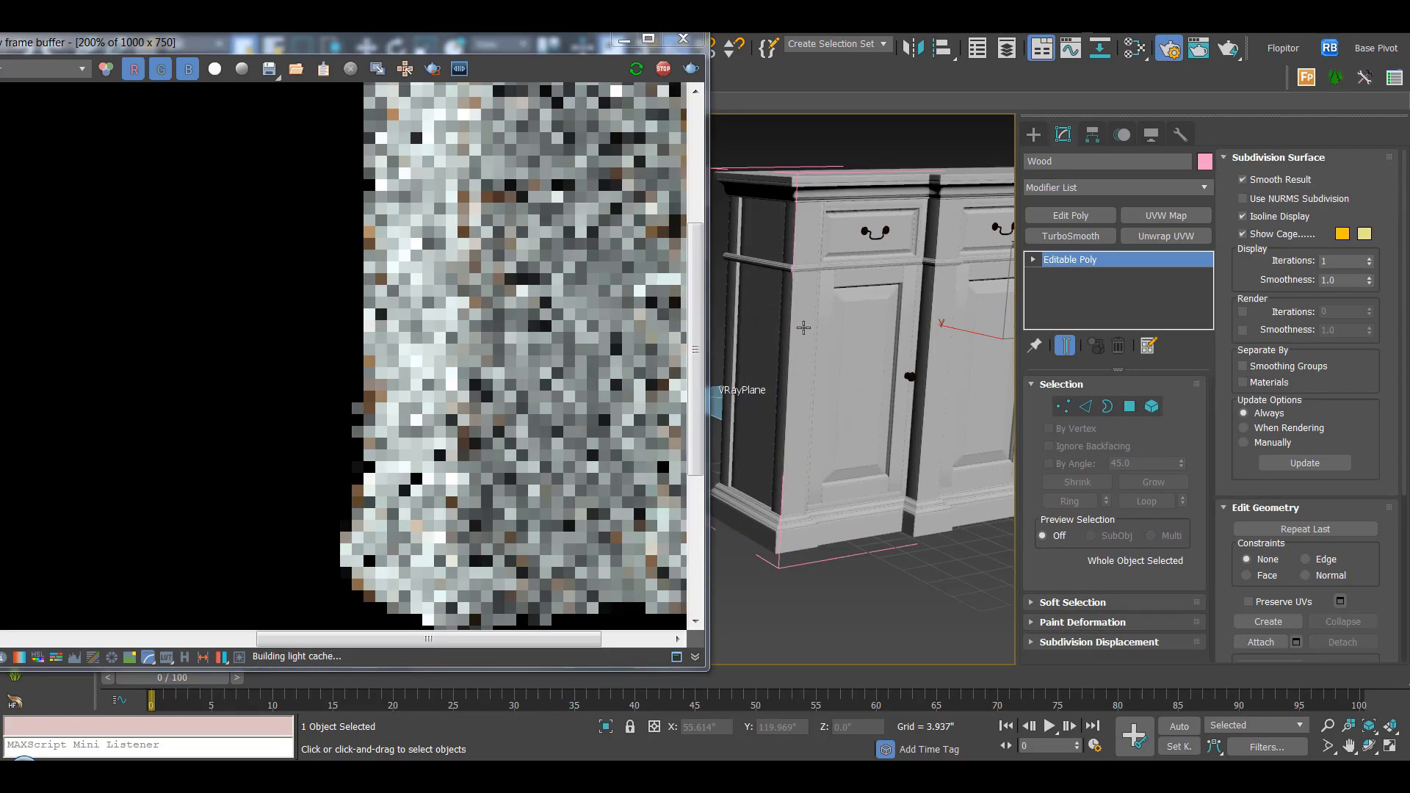
pyautogui.rightClick(810, 333)
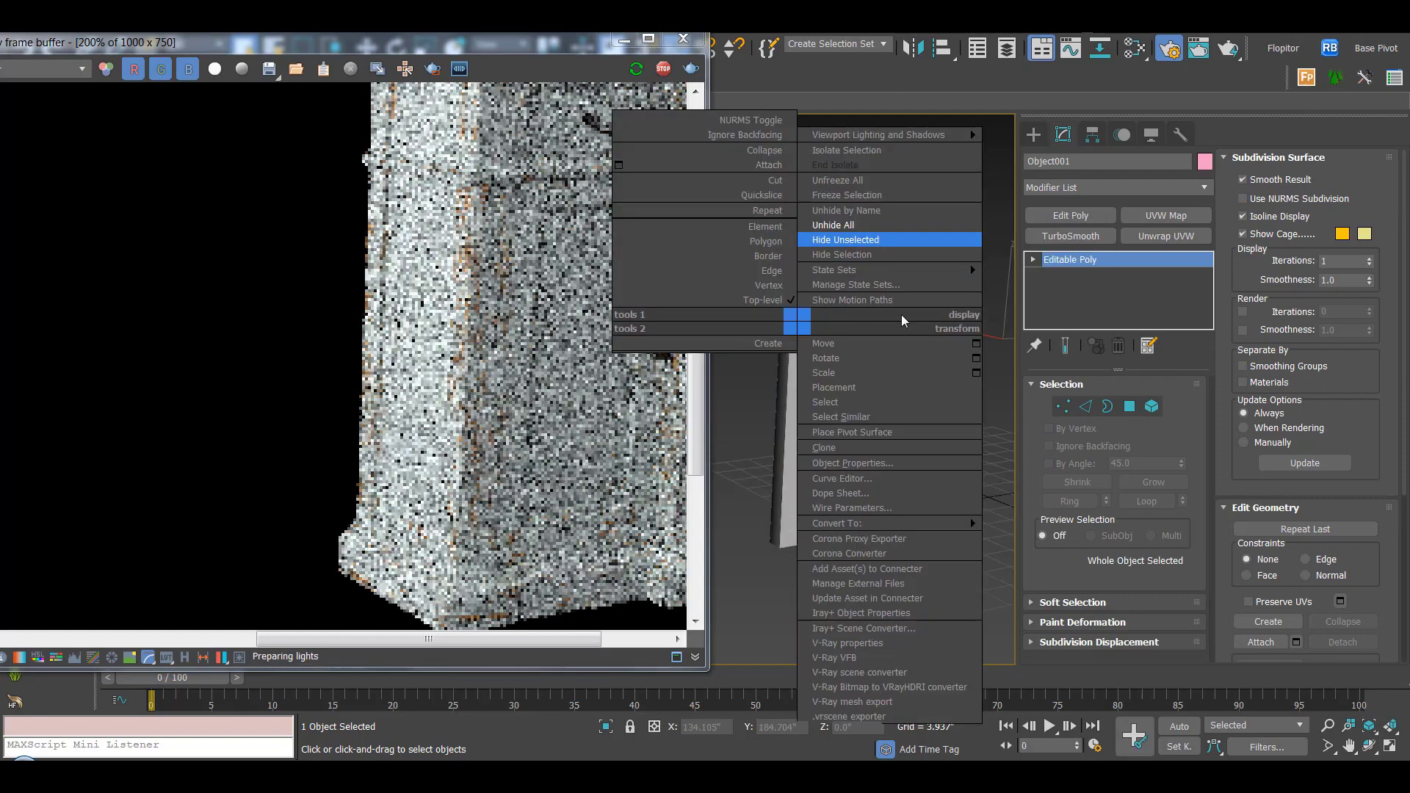
pyautogui.click(852, 235)
pyautogui.scroll(5, 815, 327)
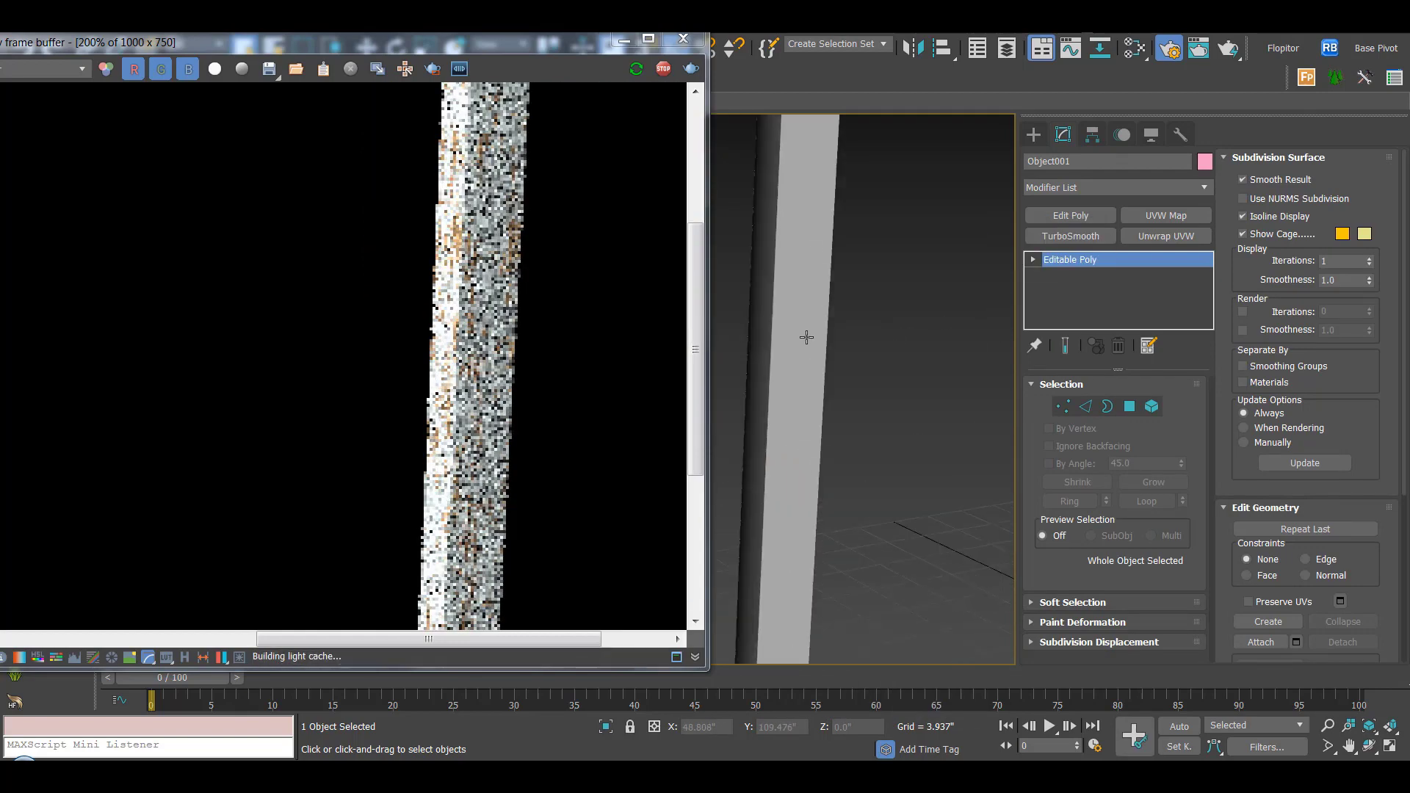
pyautogui.rightClick(1122, 259)
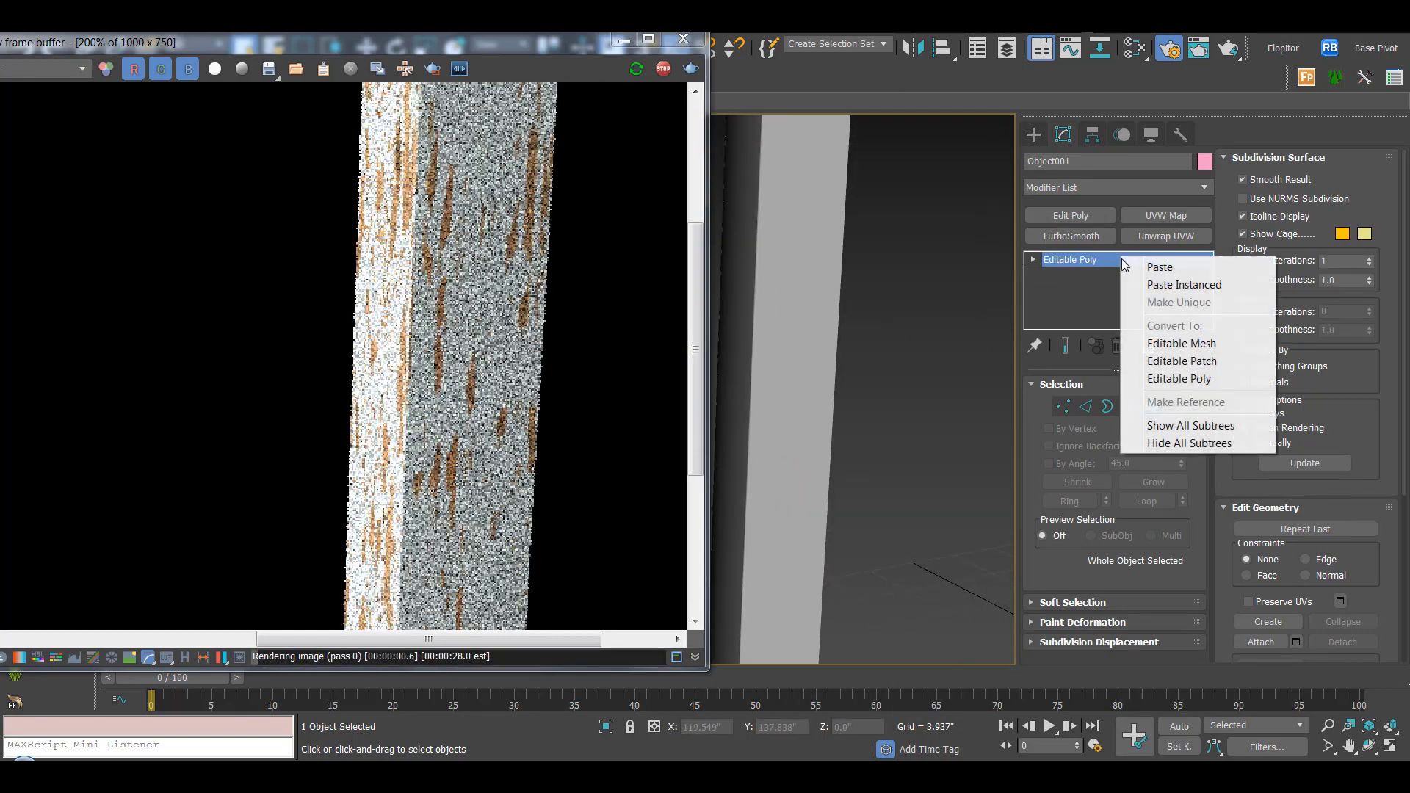
pyautogui.click(1168, 271)
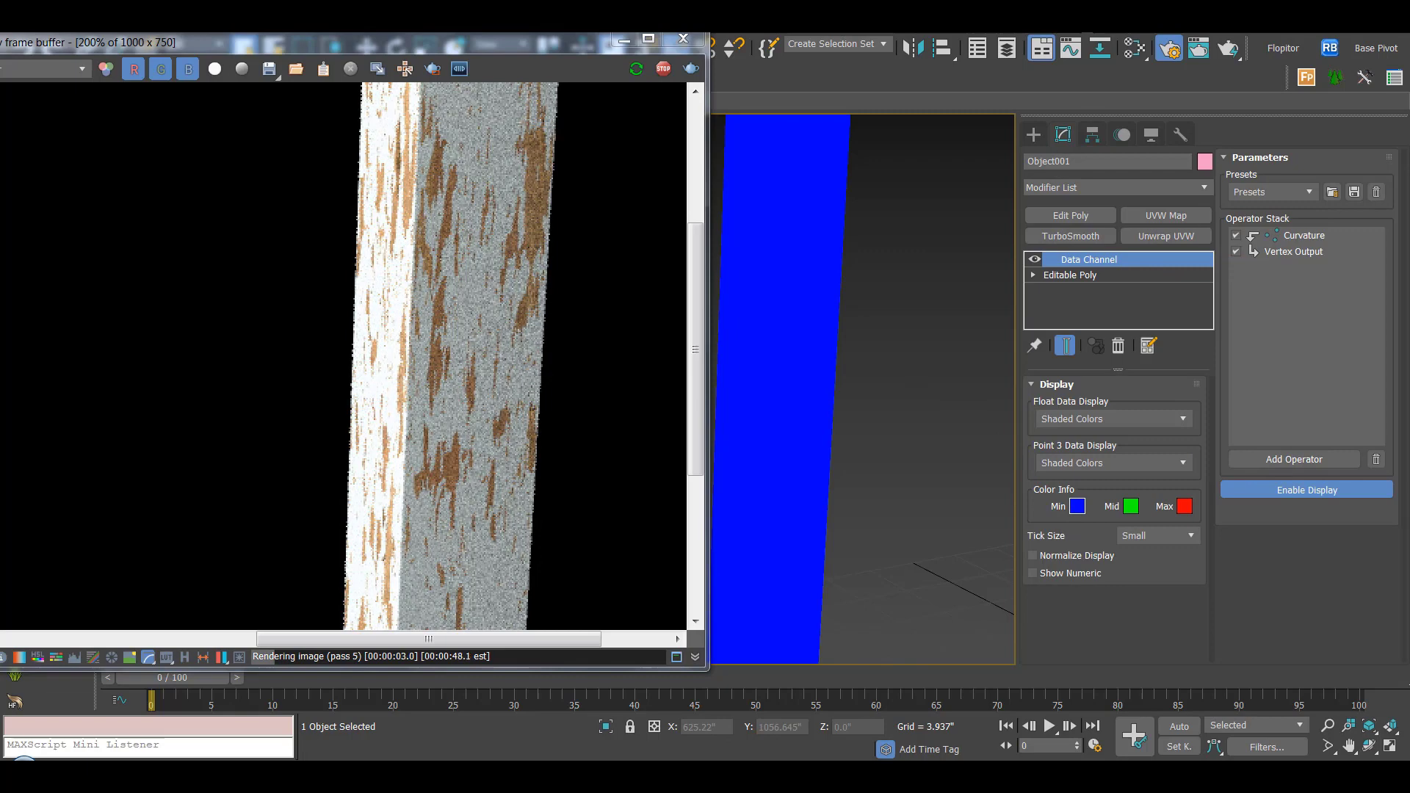
# Set the corner post's Data Channel display colors to black for Min and Max and white for Mid.
pyautogui.click(1076, 506)
pyautogui.moveTo(833, 332); pyautogui.dragTo(772, 345)
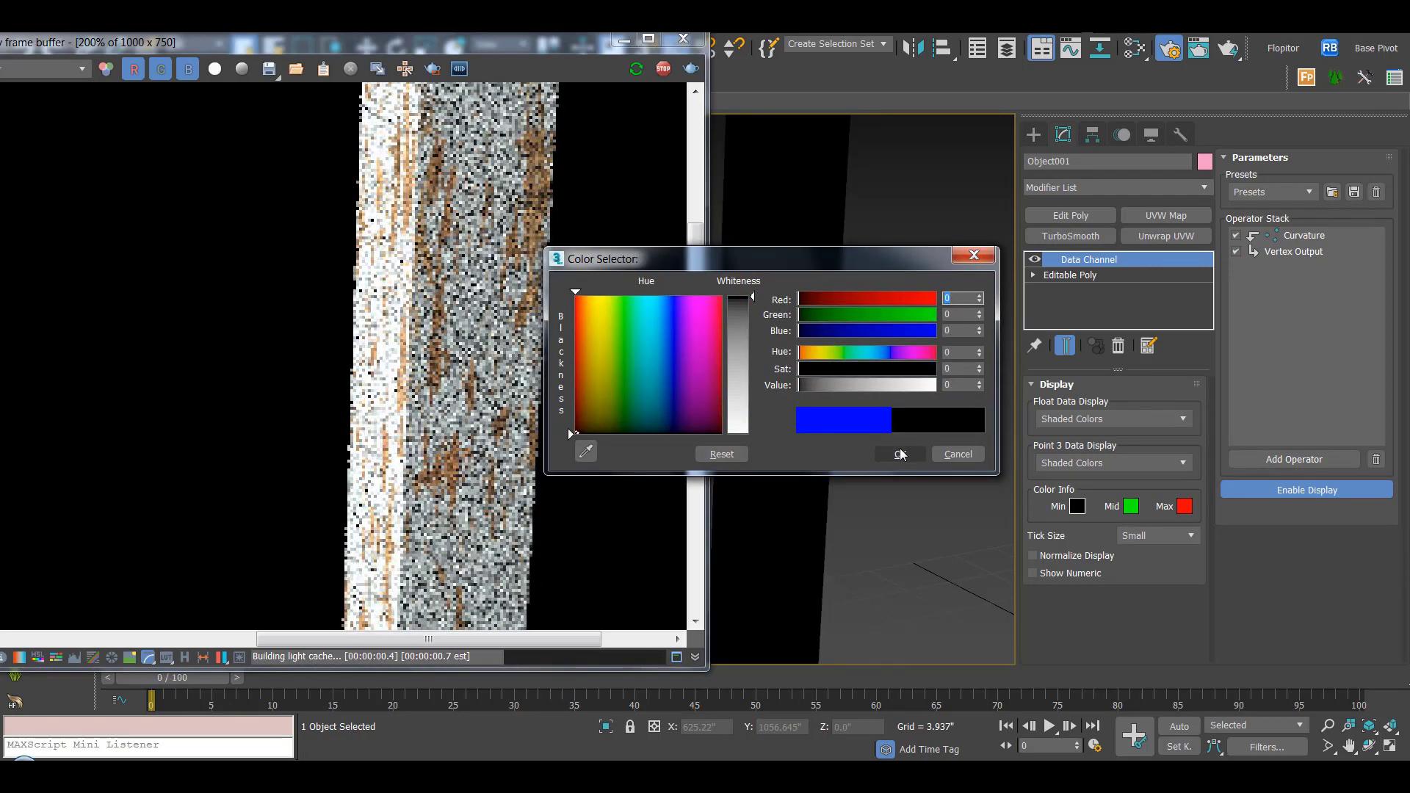
pyautogui.click(900, 454)
pyautogui.click(1184, 506)
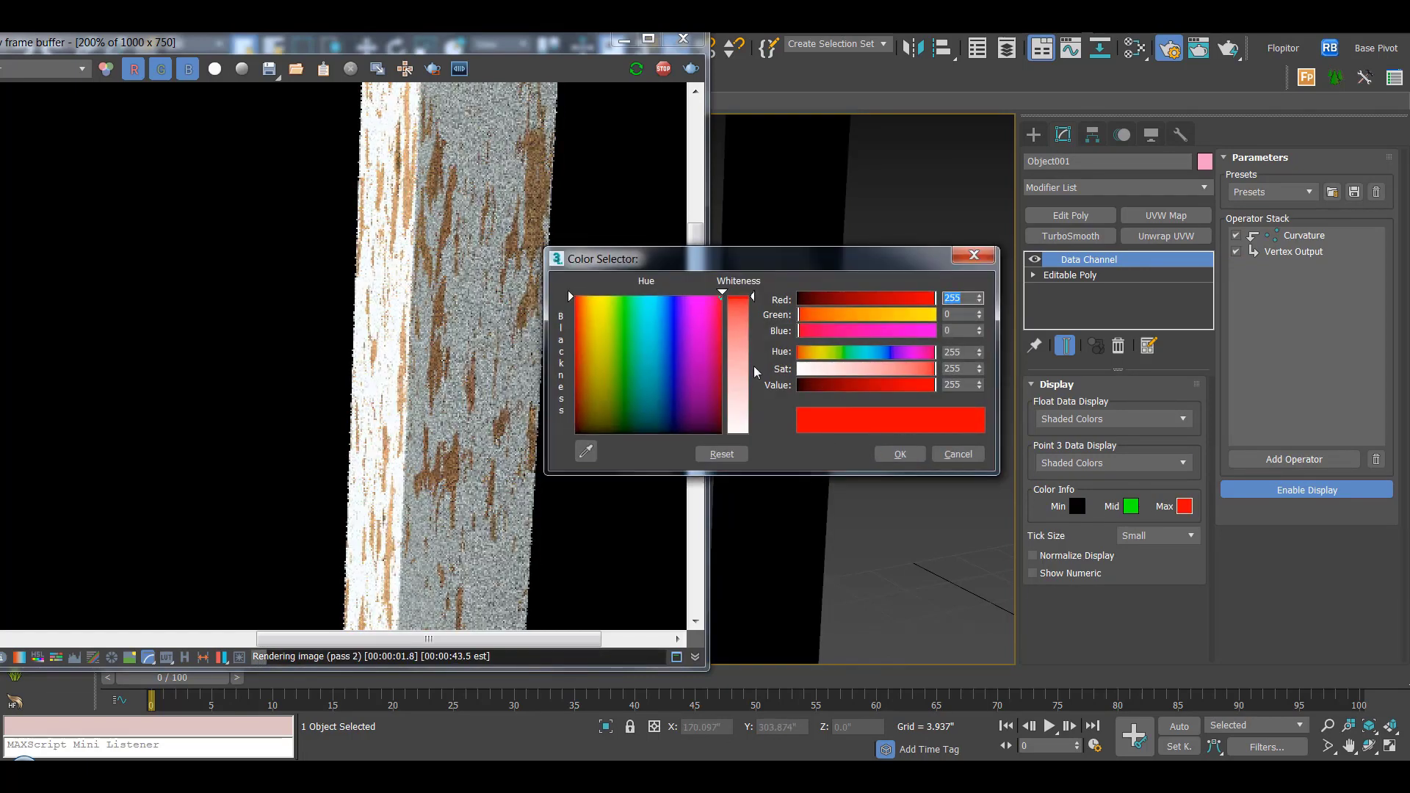
pyautogui.moveTo(826, 386); pyautogui.dragTo(567, 429)
pyautogui.click(900, 454)
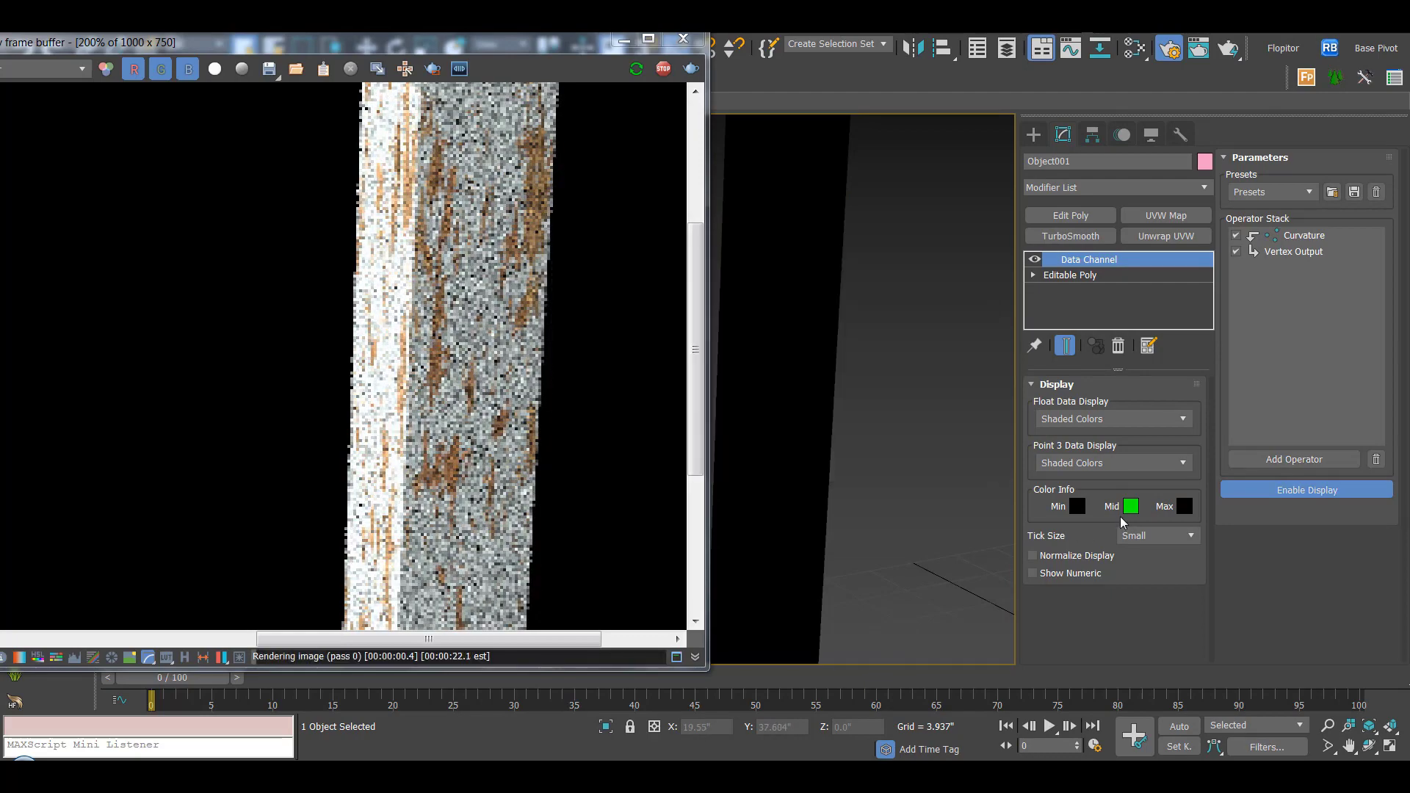
pyautogui.click(1130, 507)
pyautogui.moveTo(752, 316); pyautogui.dragTo(851, 435)
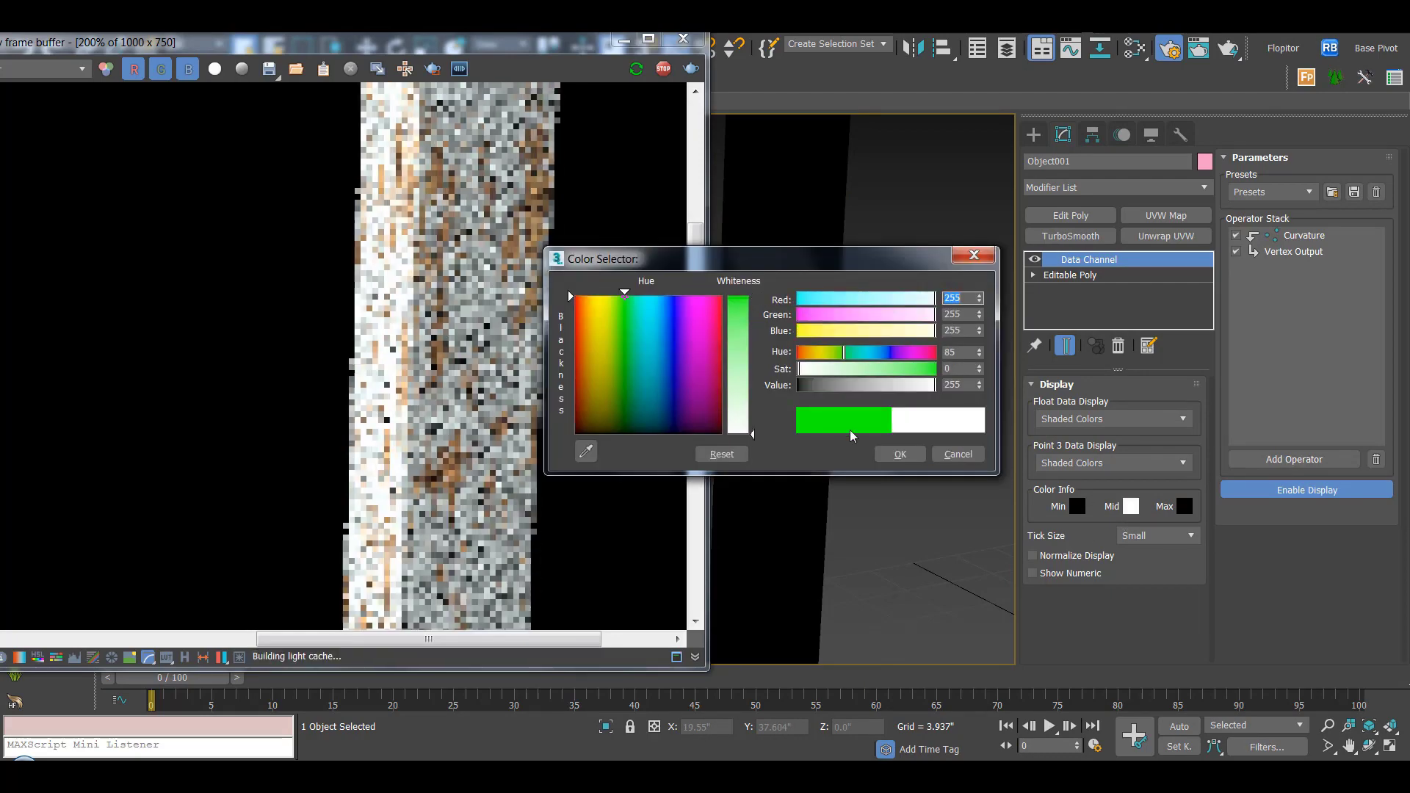
pyautogui.click(900, 454)
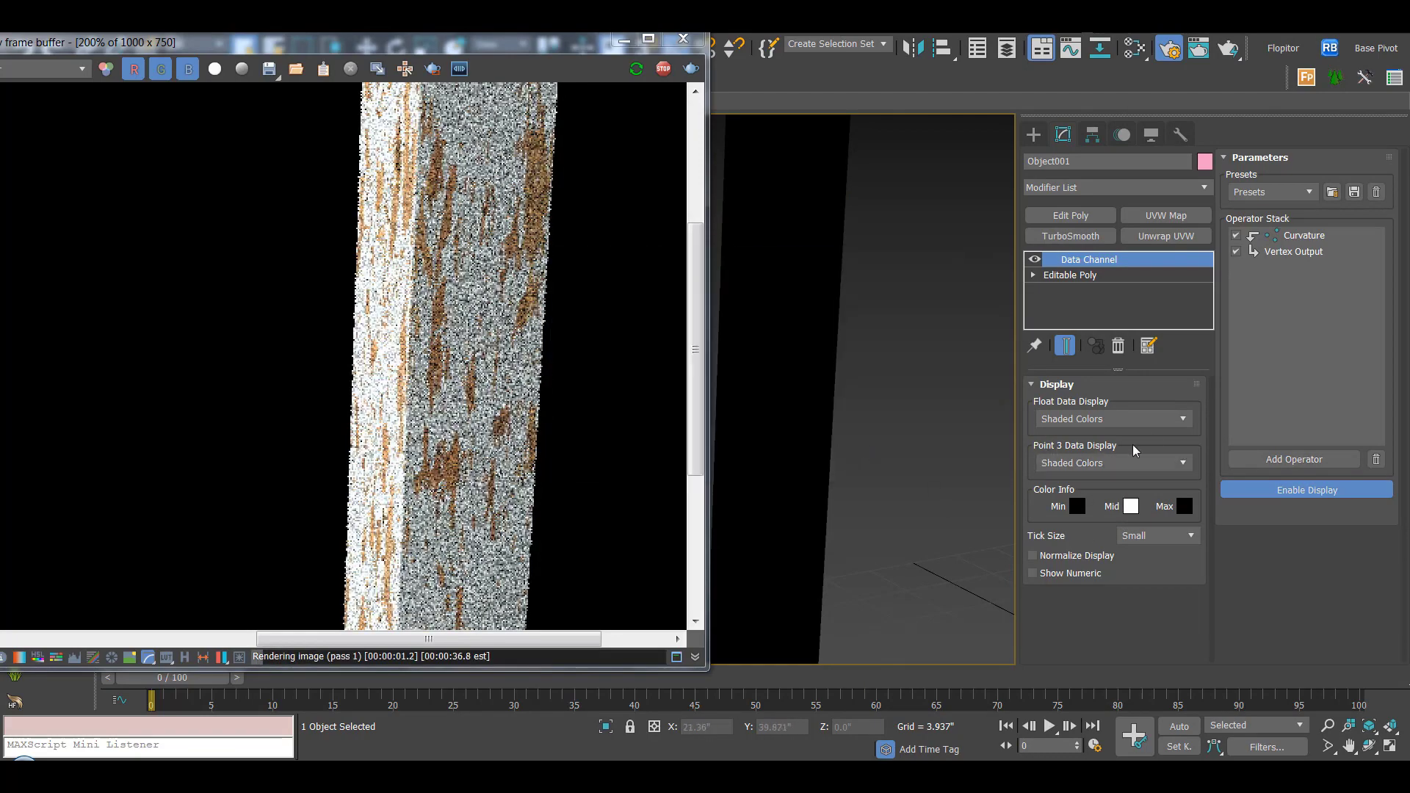
# Set the corner post's Curvature Scale Value to 3.346 and unhide all objects.
pyautogui.click(1292, 235)
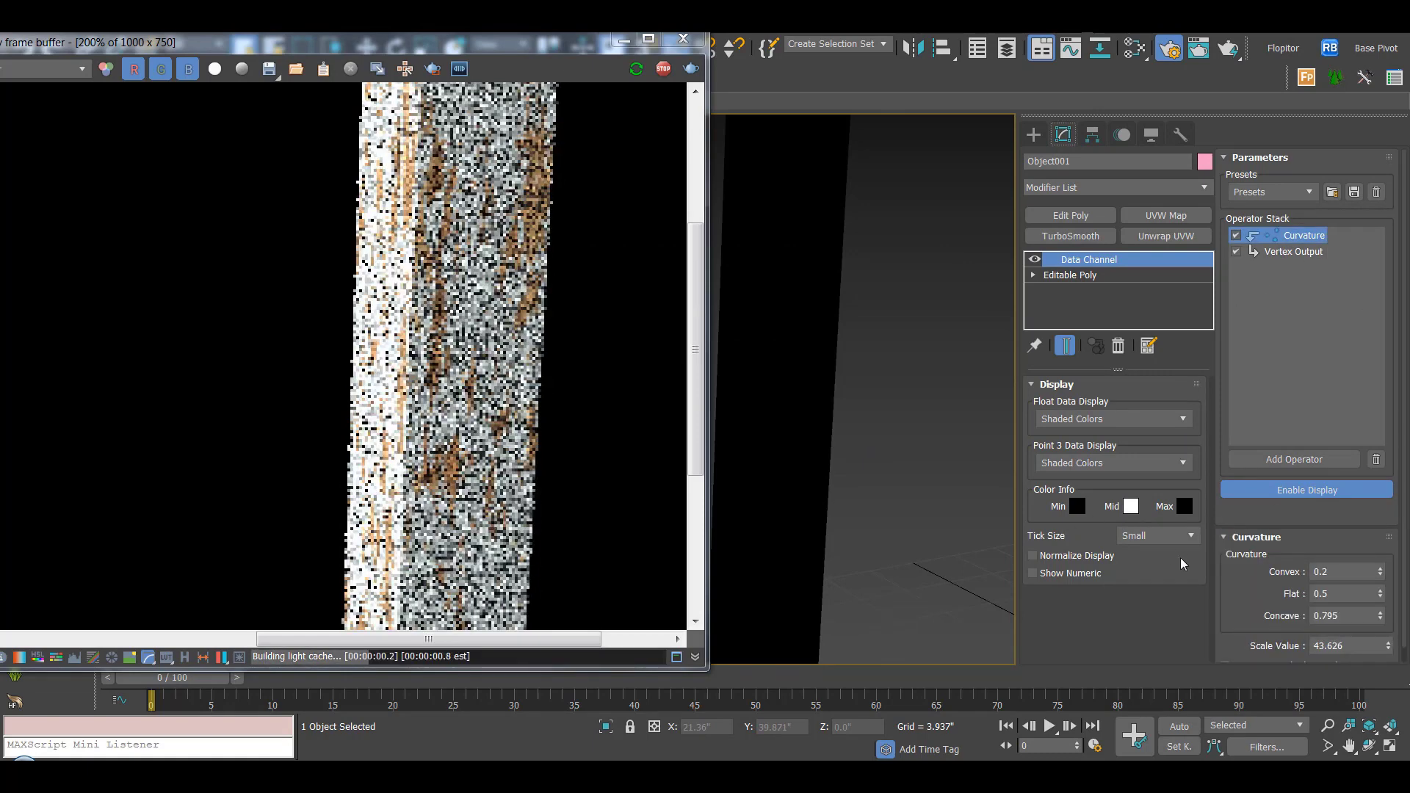
pyautogui.moveTo(1387, 646); pyautogui.dragTo(1359, 691)
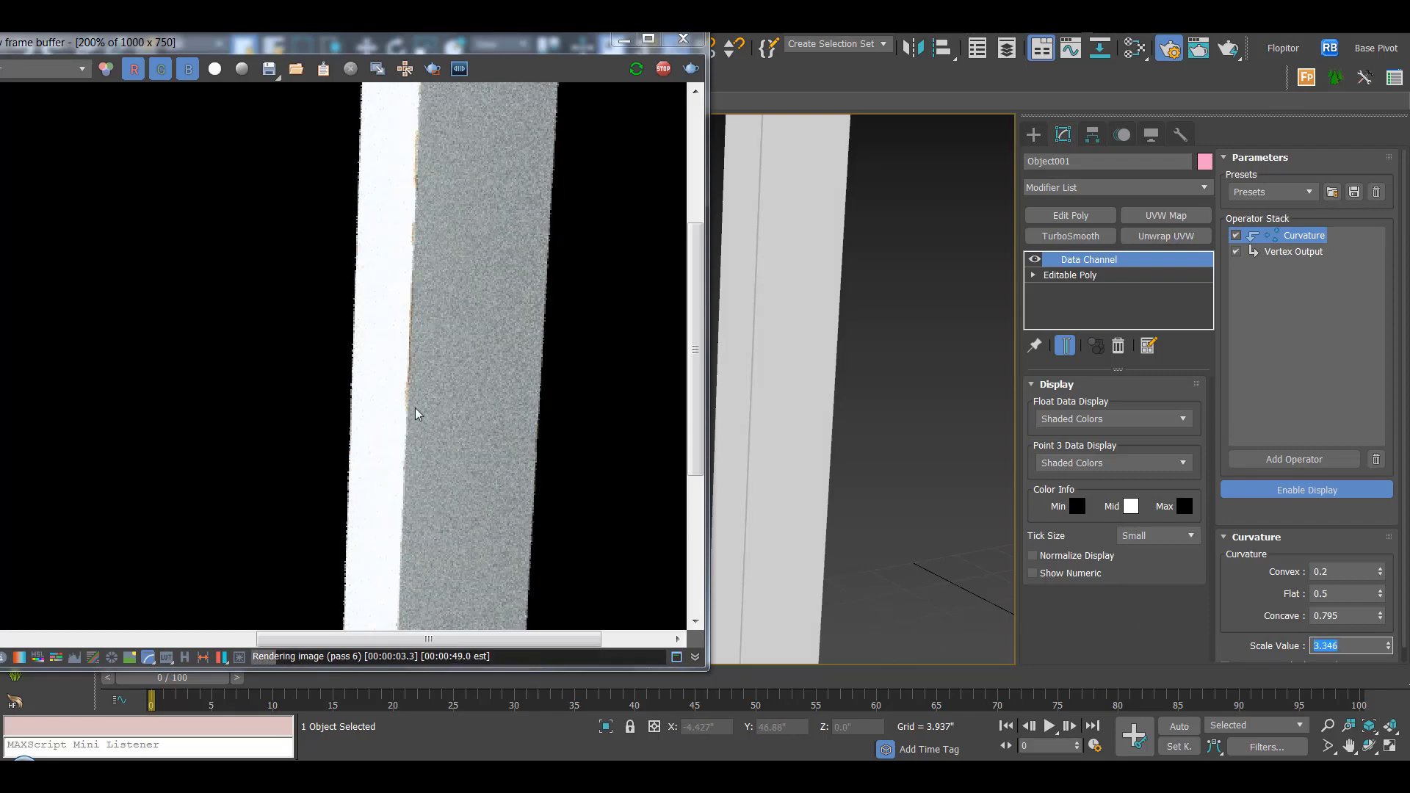
pyautogui.rightClick(870, 342)
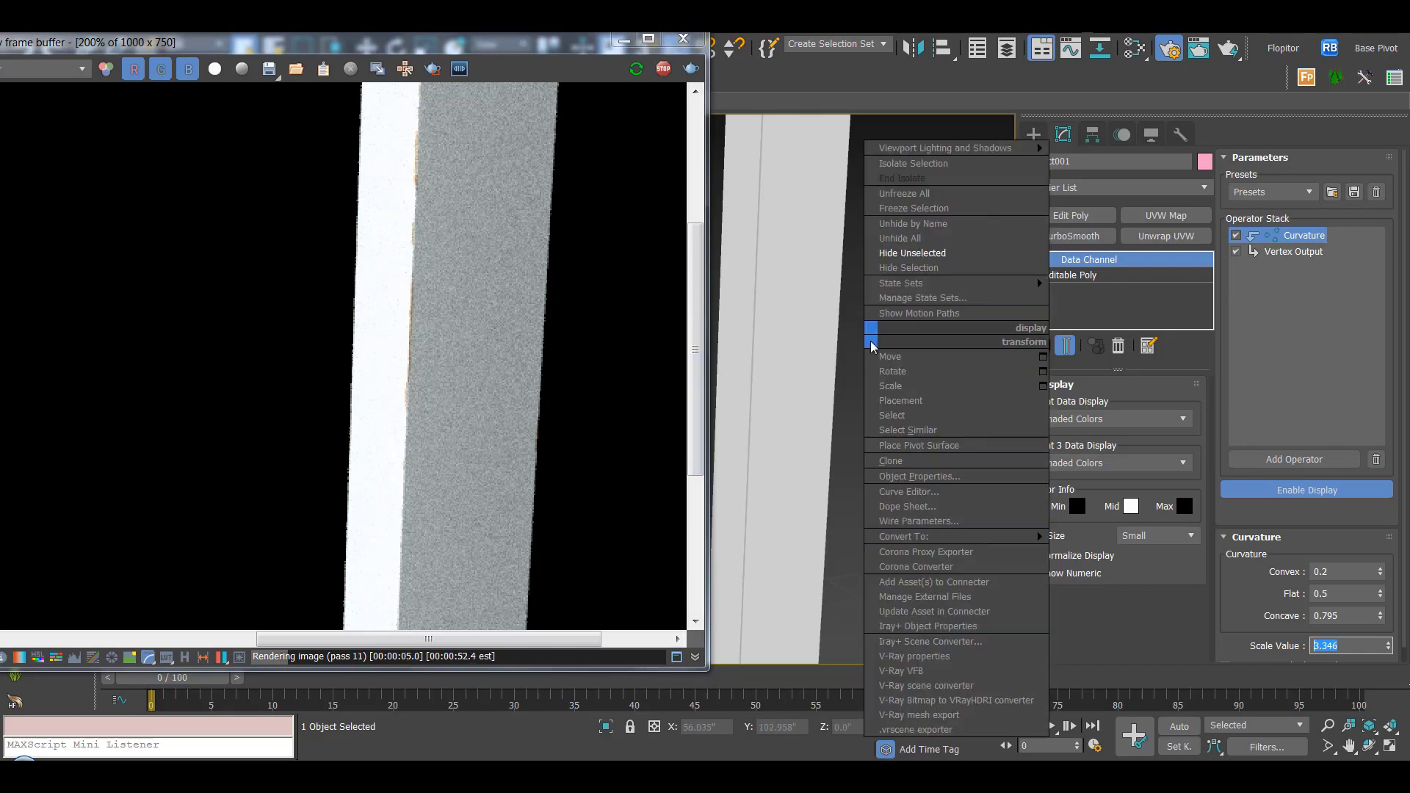
pyautogui.click(888, 239)
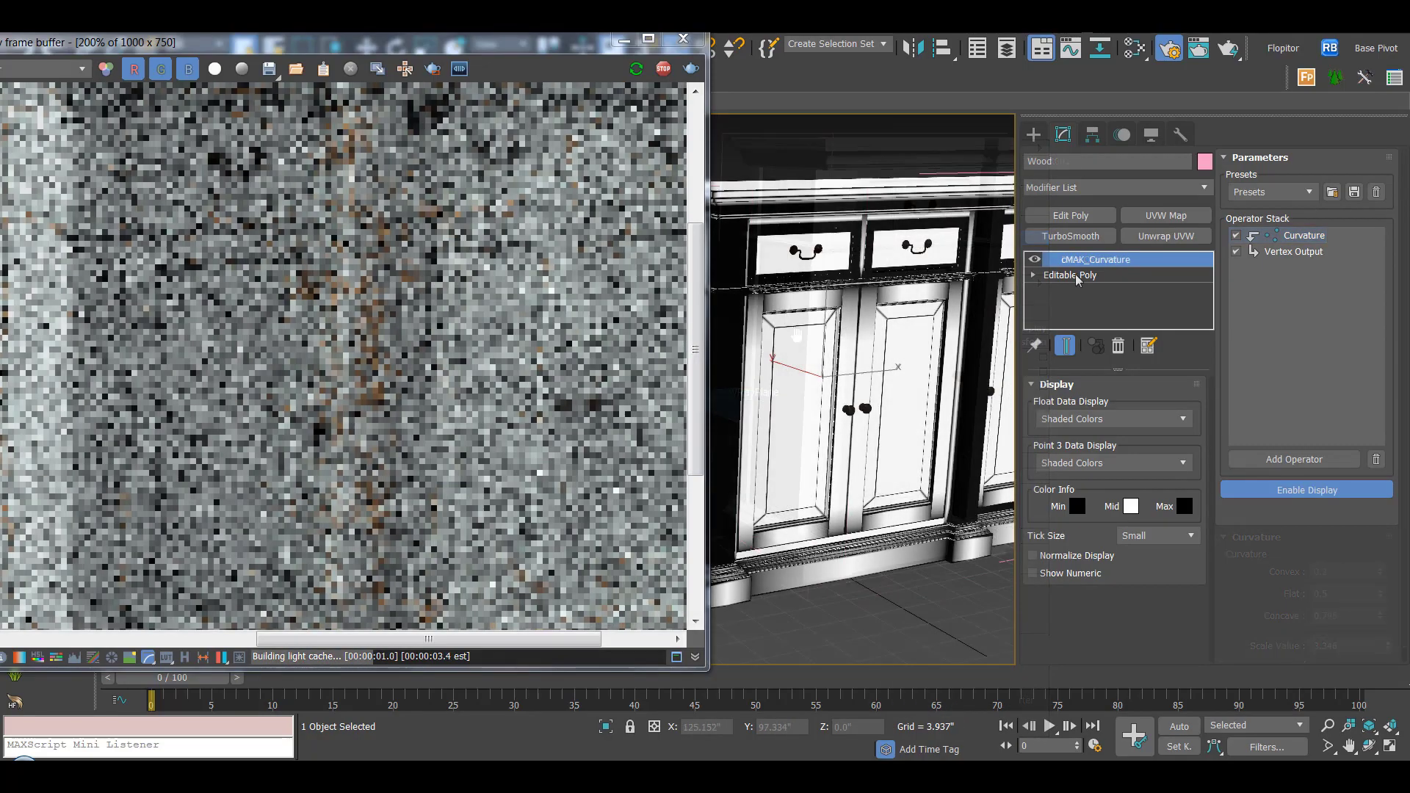
# Detach the center door's vertical stile element beside the knobs from the Wood object as a separate object.
pyautogui.click(1074, 275)
pyautogui.click(1075, 275)
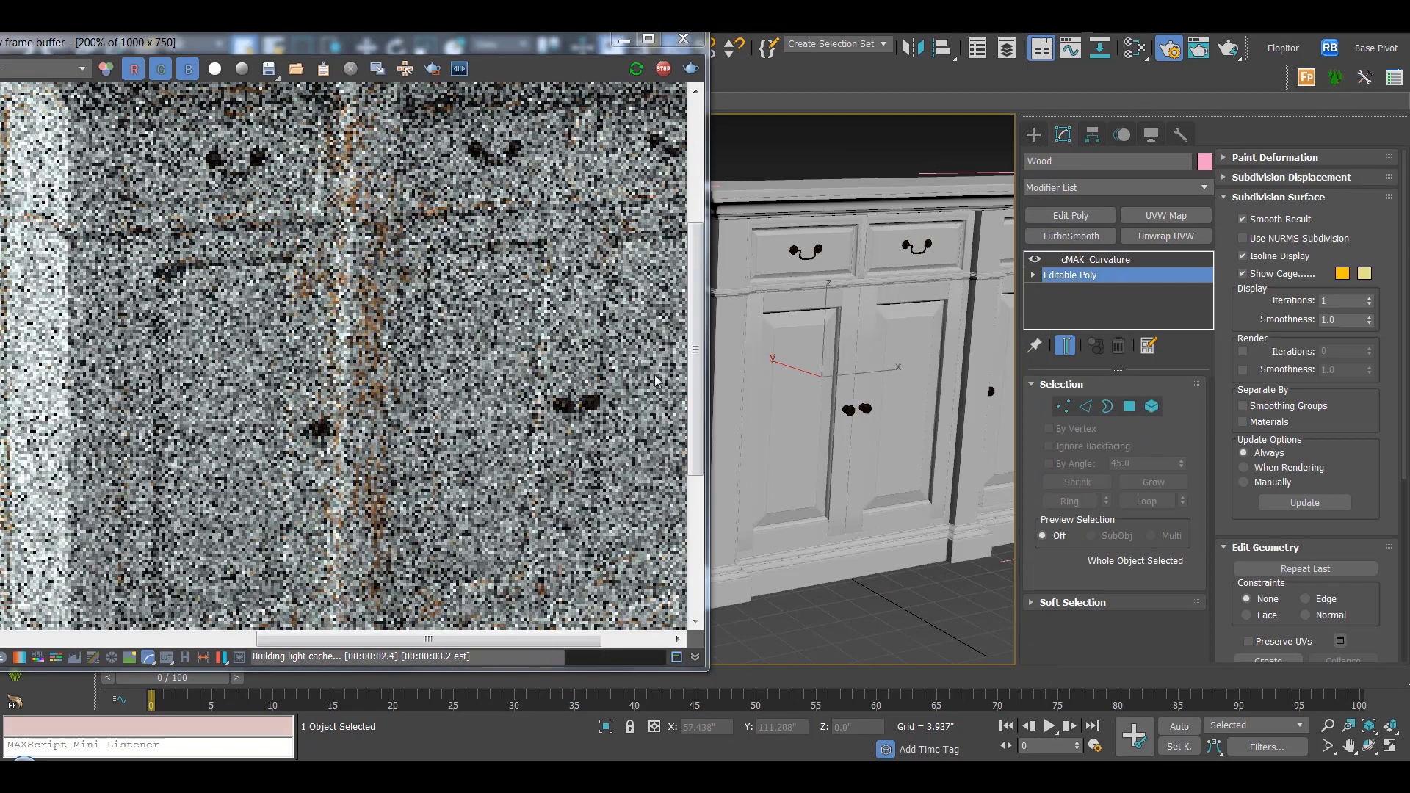
pyautogui.scroll(5, 812, 303)
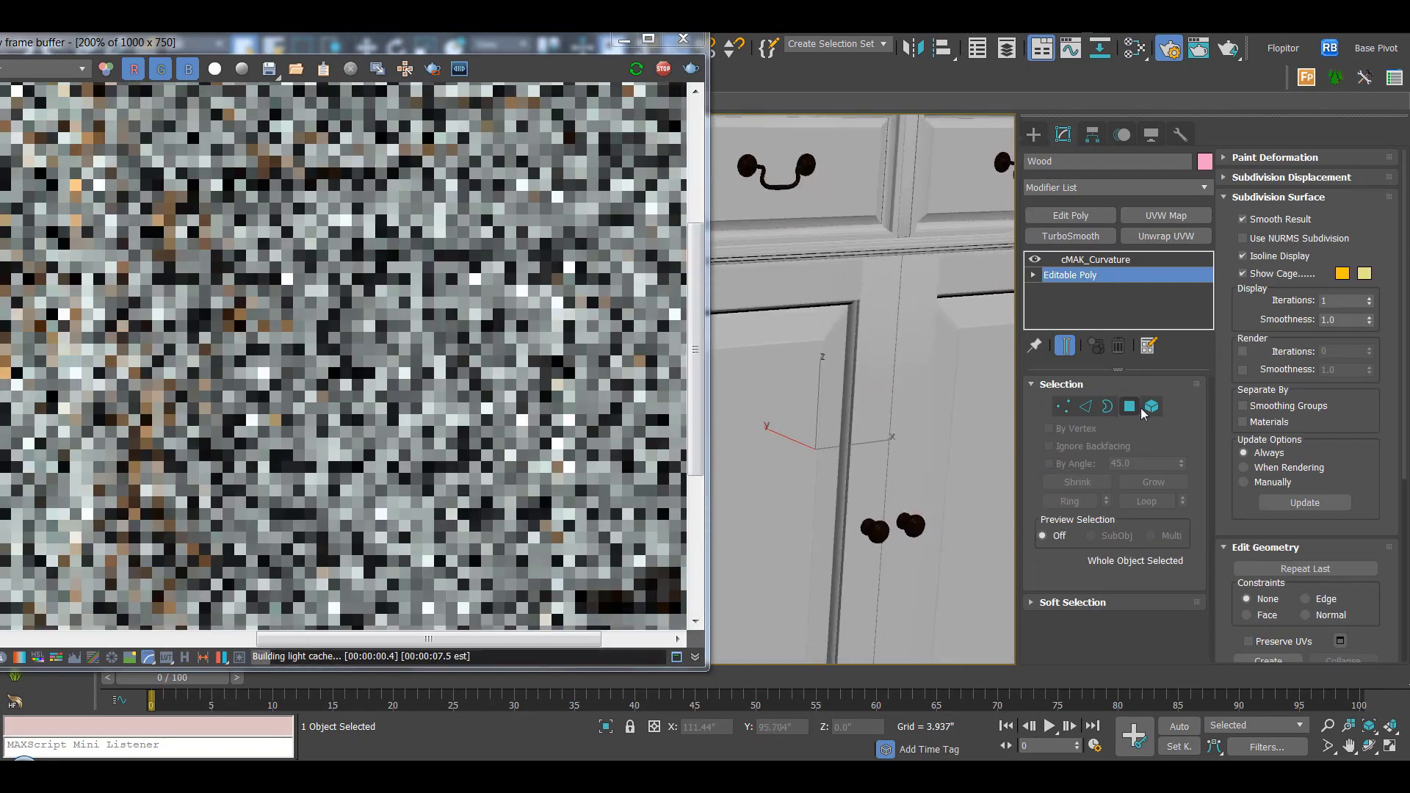
pyautogui.click(1150, 406)
pyautogui.click(870, 325)
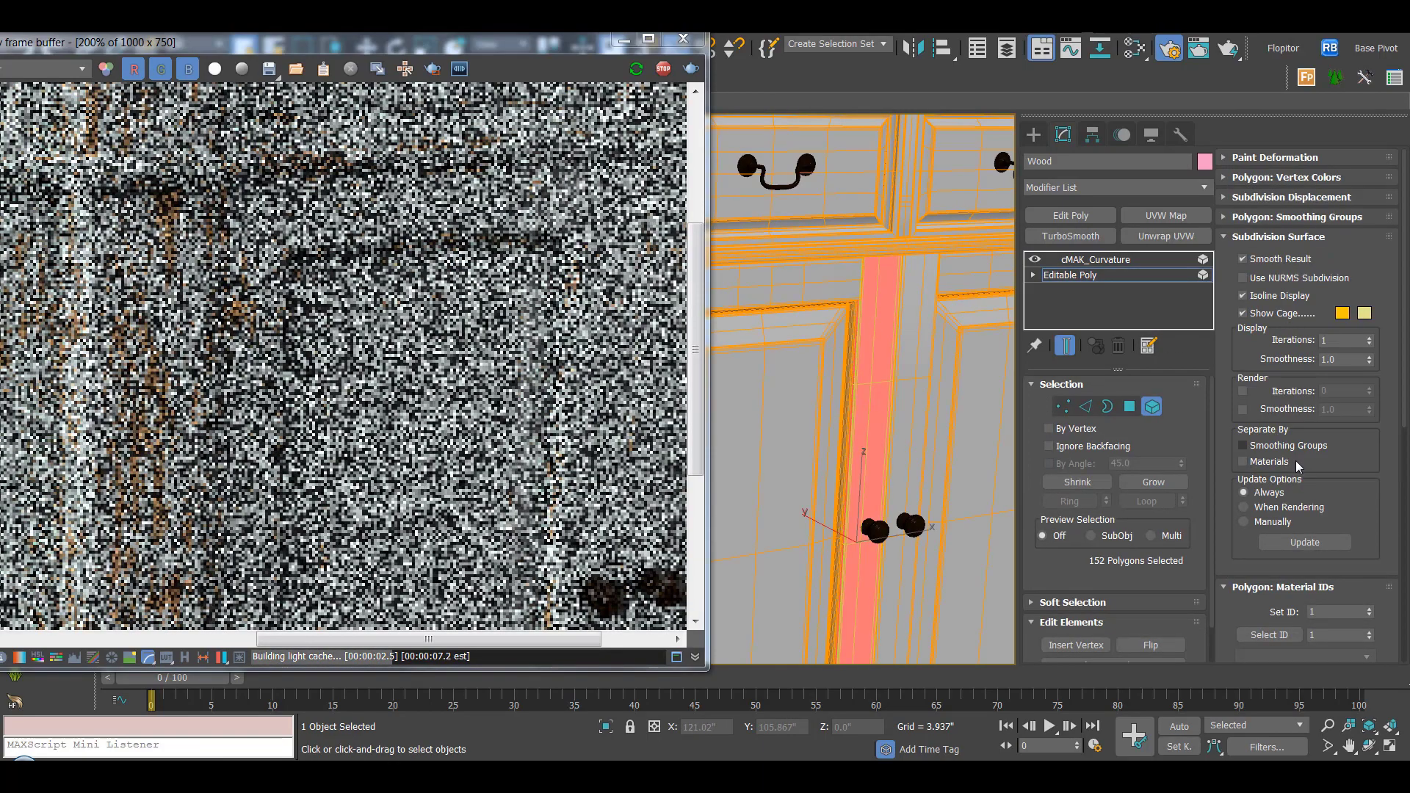
pyautogui.click(1305, 236)
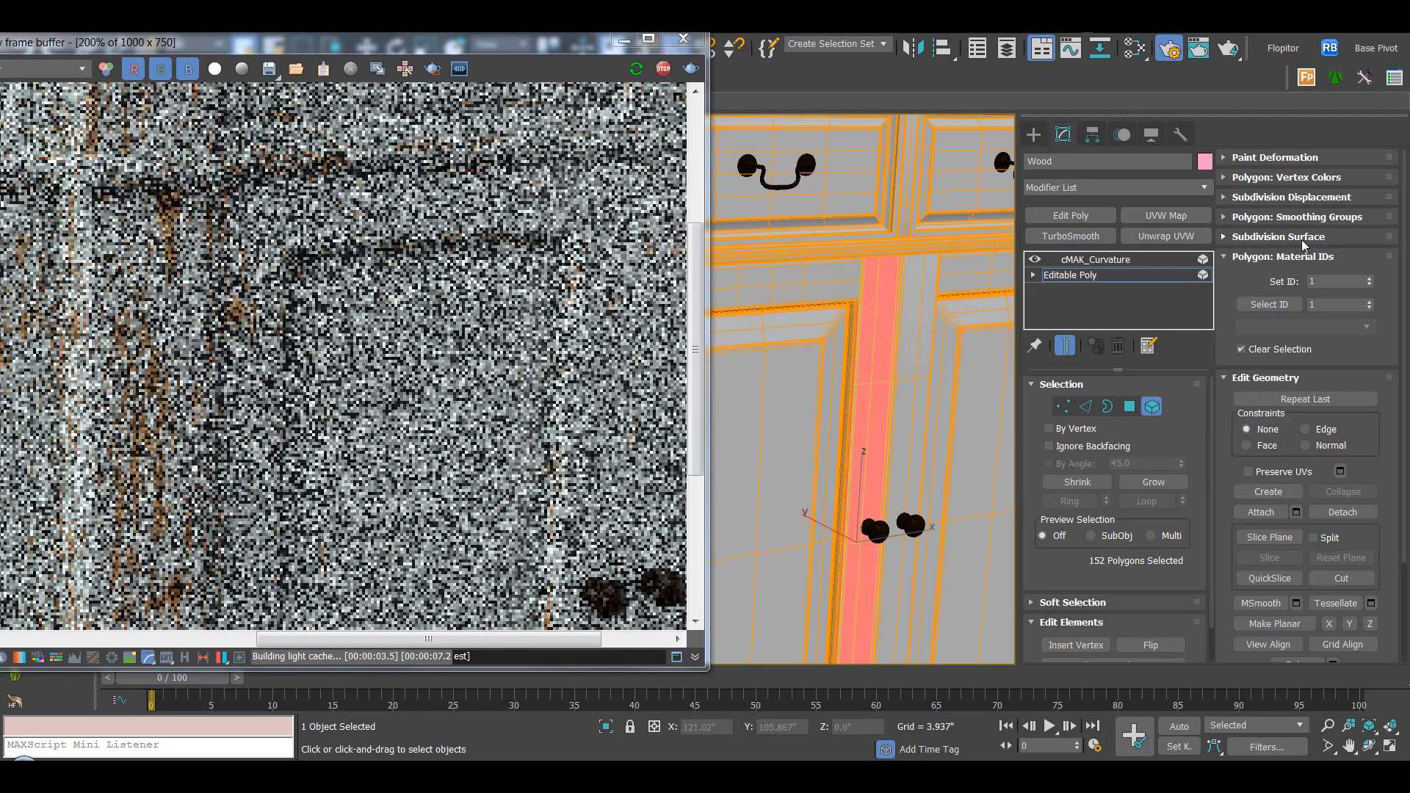
pyautogui.click(1339, 513)
pyautogui.click(767, 395)
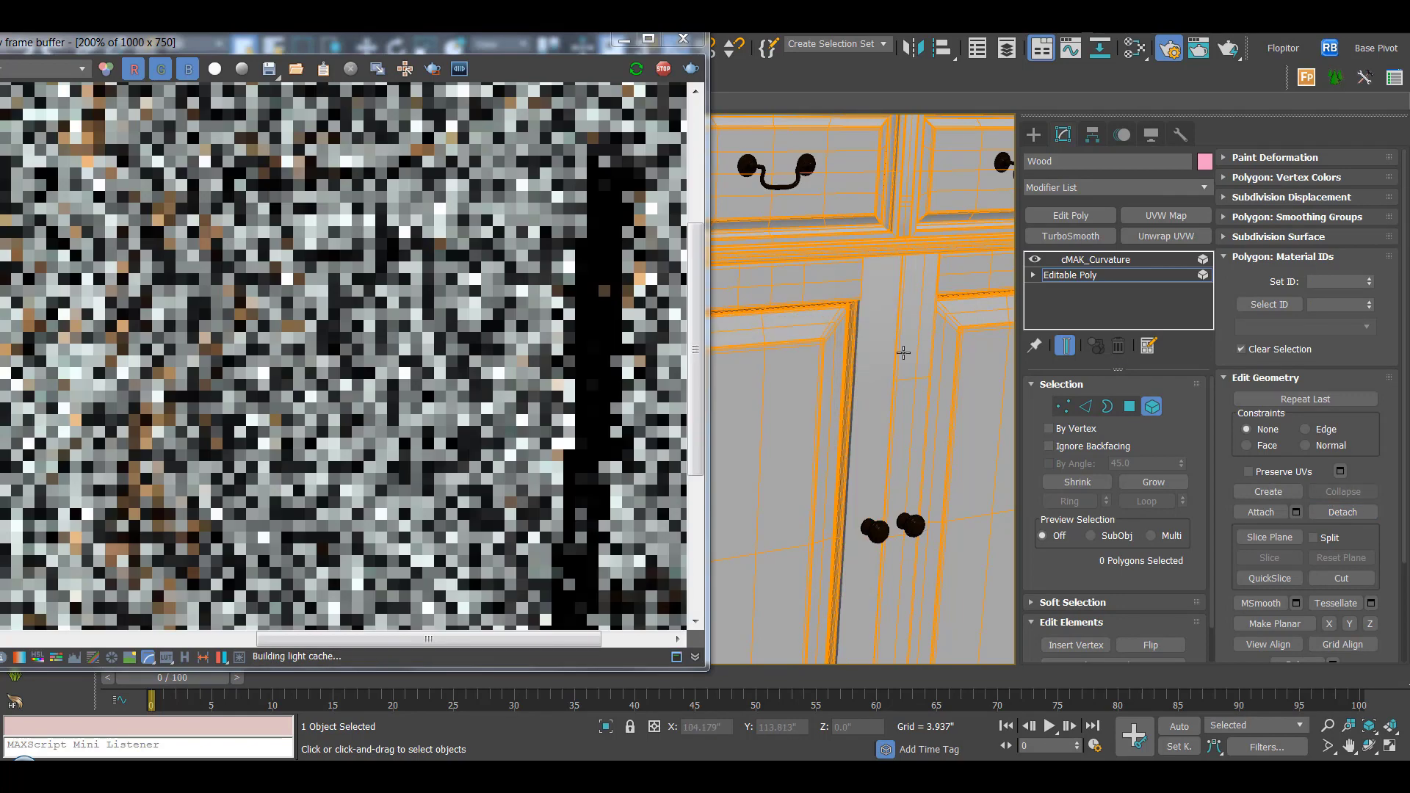
pyautogui.rightClick(897, 346)
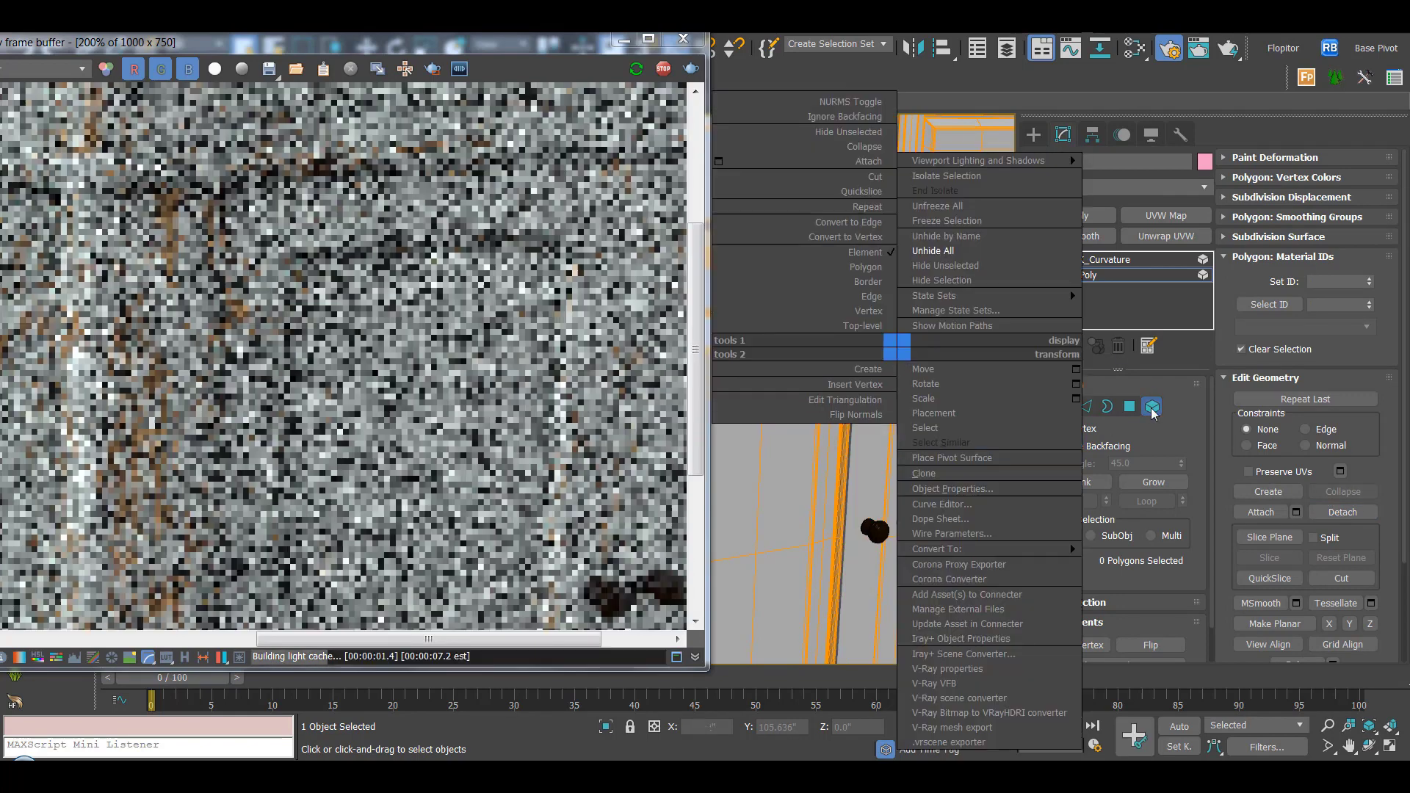
pyautogui.click(1151, 409)
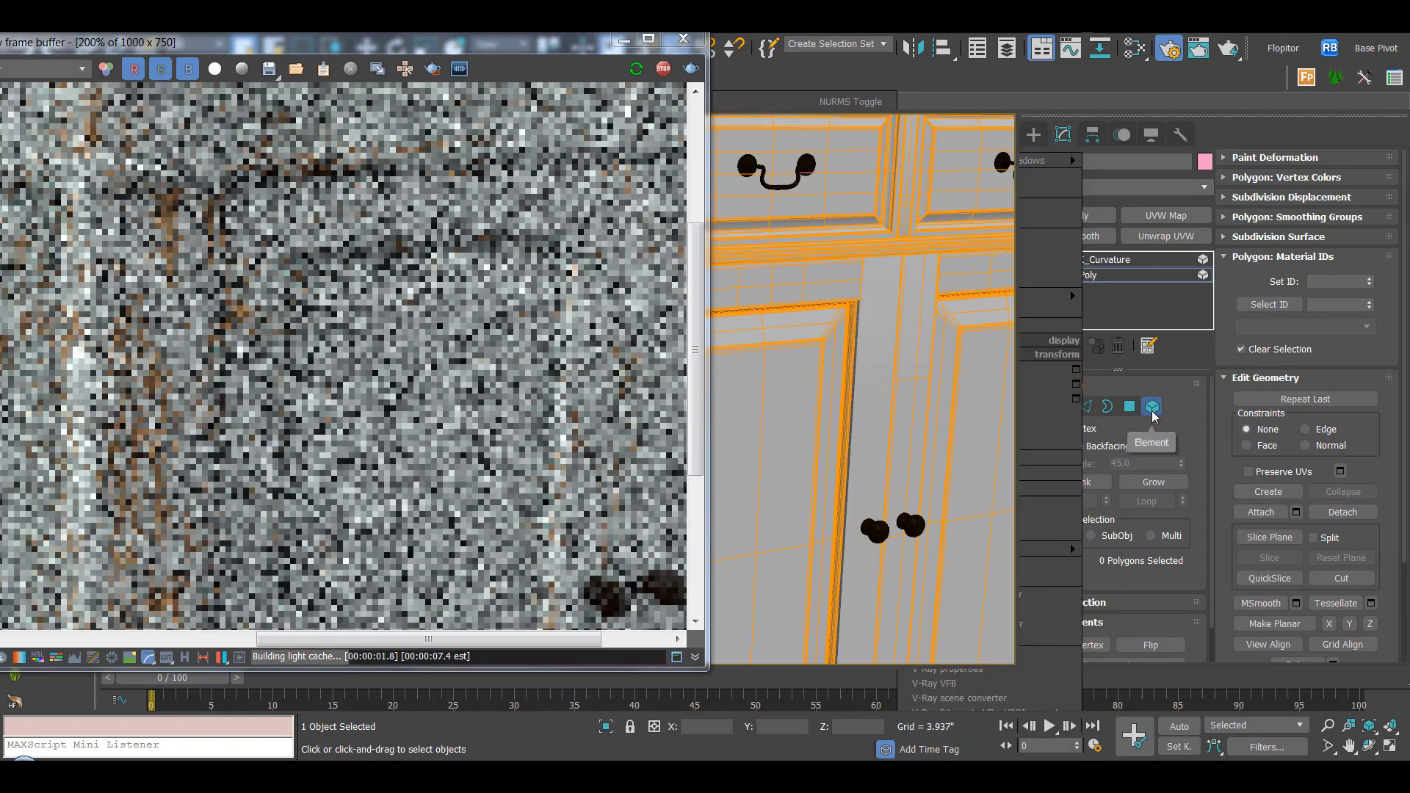
# Hide everything except the detached door stile and paste the copied curvature modifier onto it.
pyautogui.click(910, 394)
pyautogui.rightClick(898, 323)
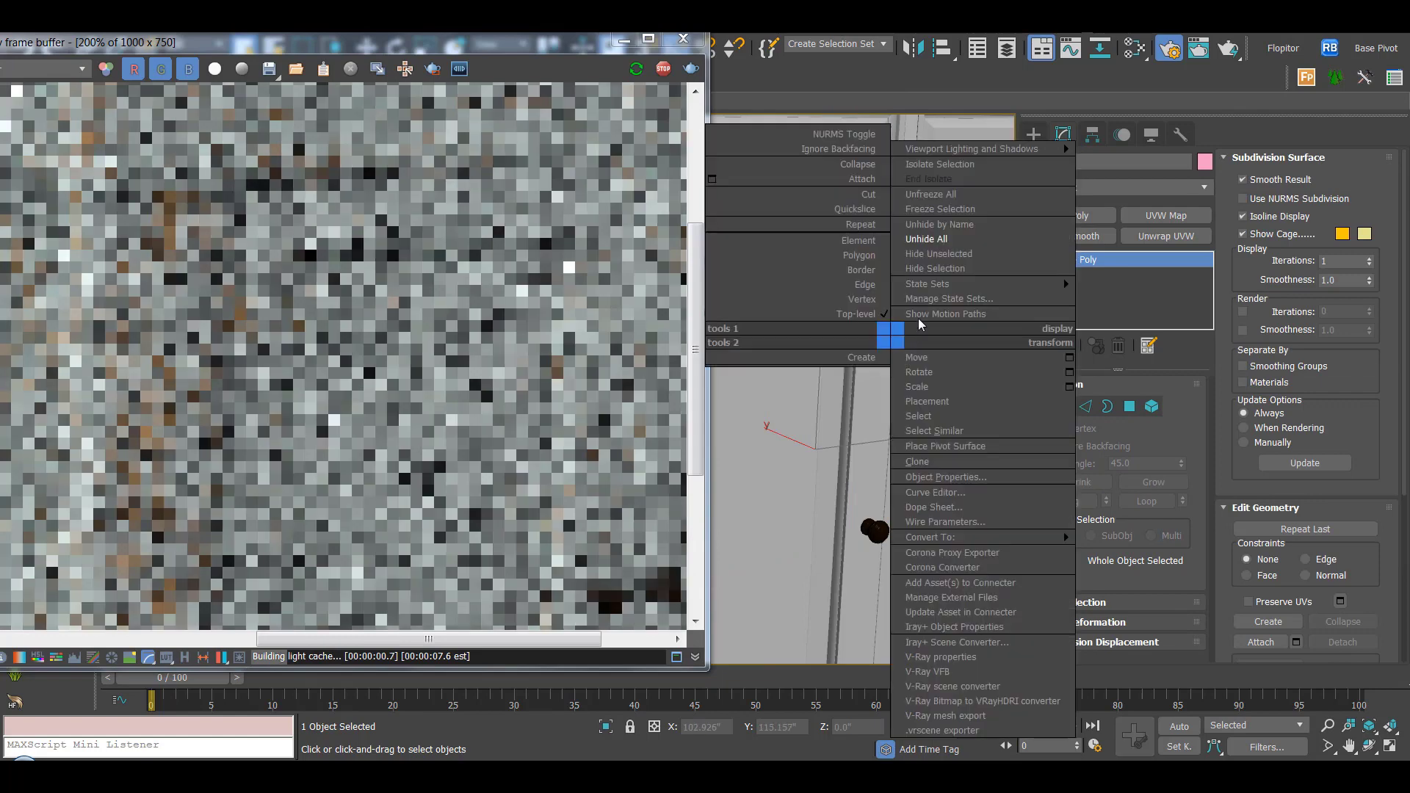
pyautogui.click(954, 252)
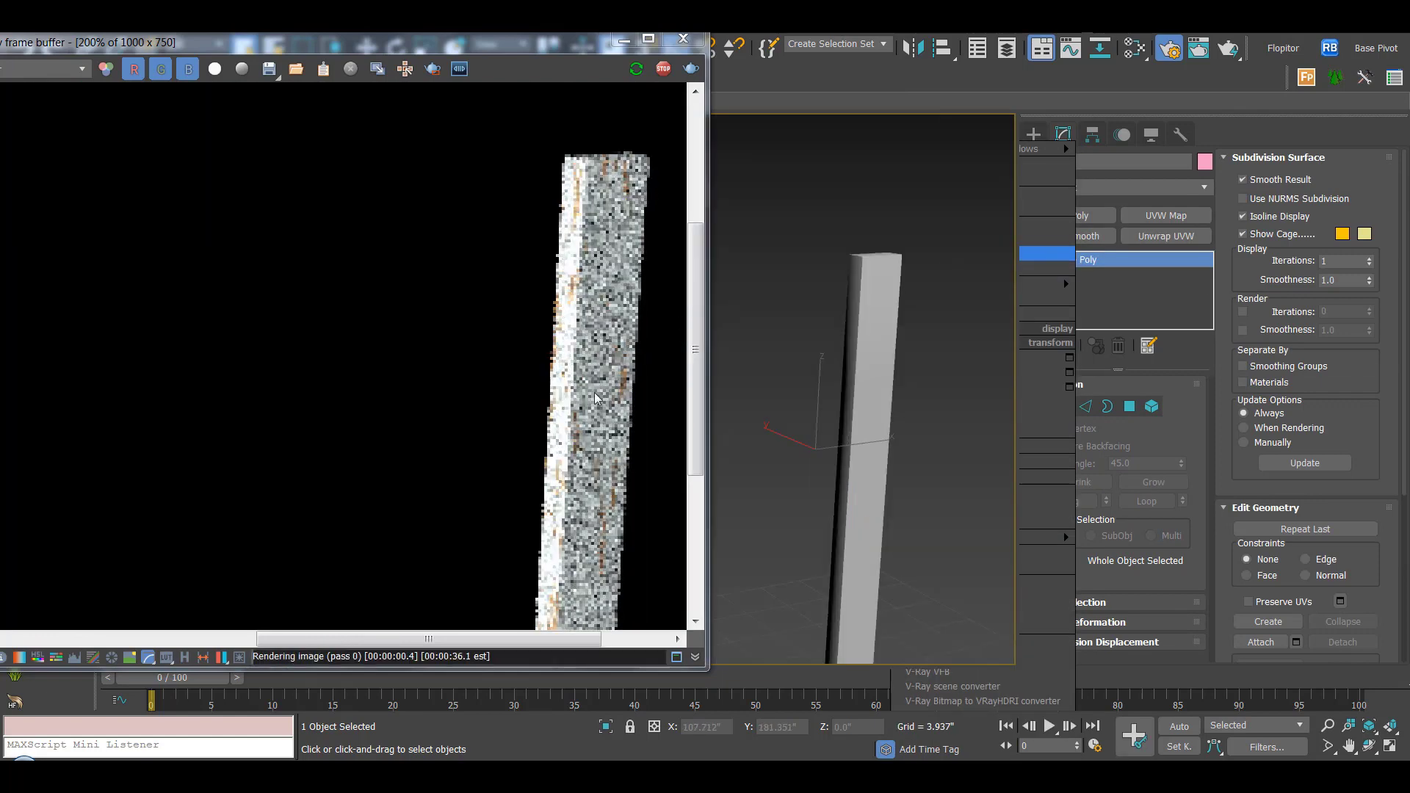
pyautogui.moveTo(593, 395); pyautogui.dragTo(478, 369, button='middle')
pyautogui.rightClick(1148, 254)
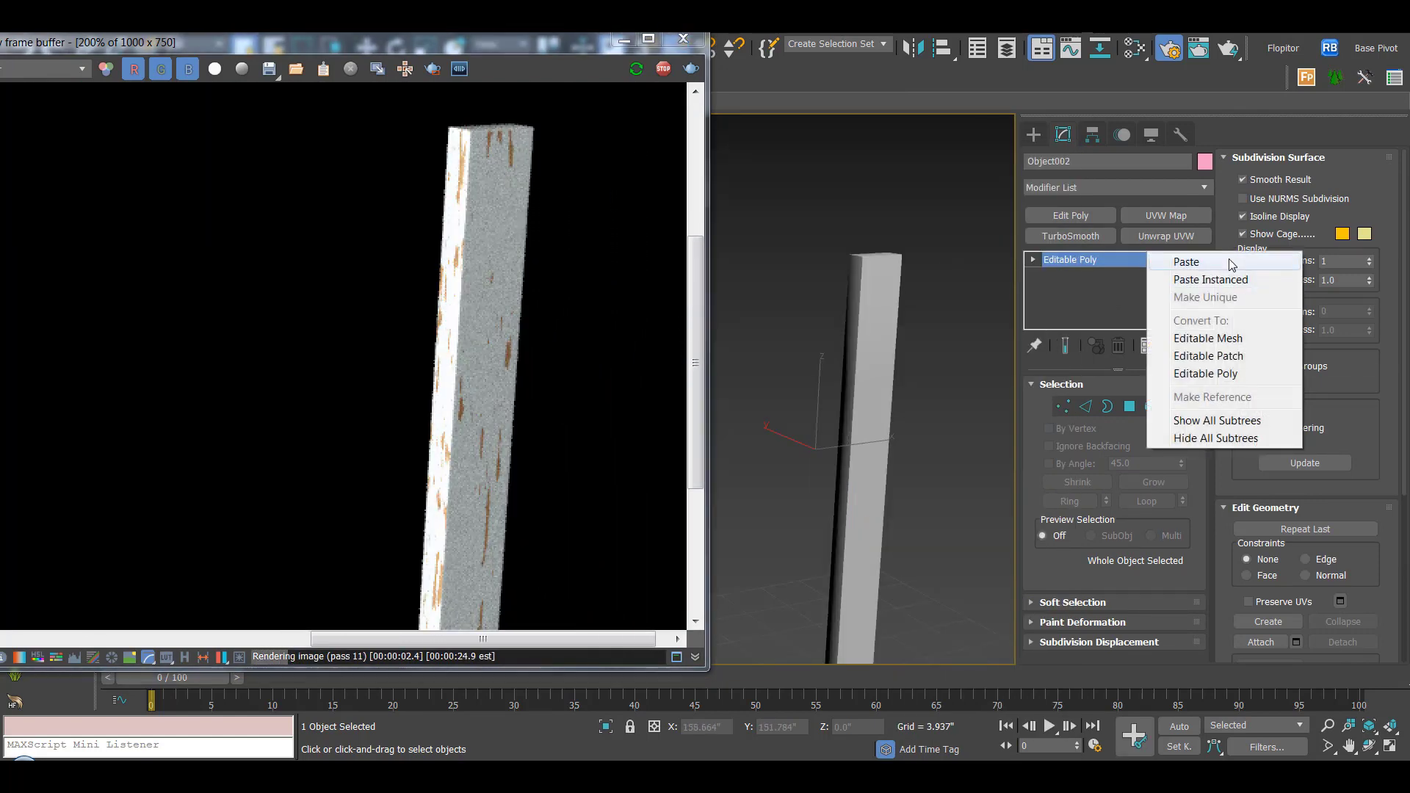
pyautogui.click(1270, 262)
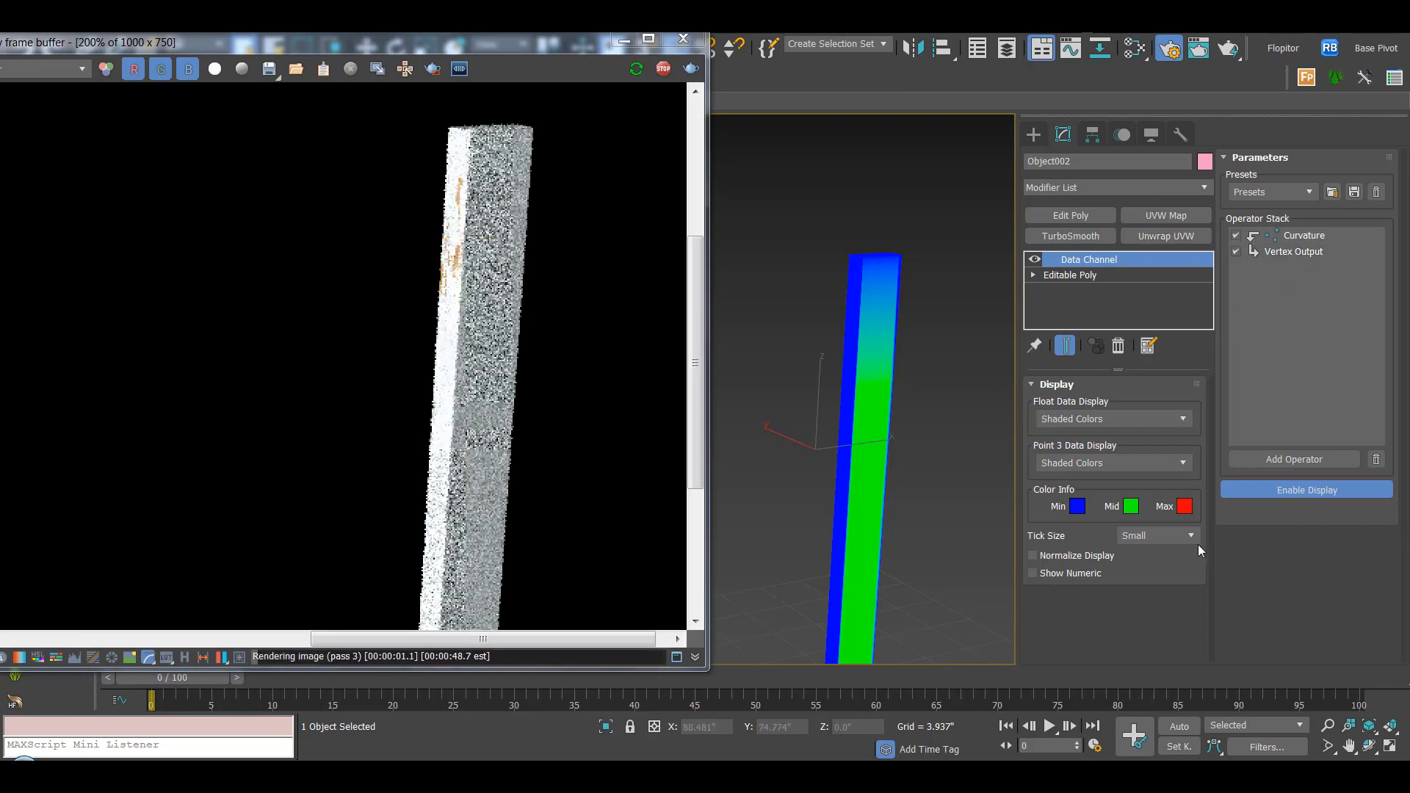
# Try Curvature Scale Values of 7.335 and 26.432 on the door stile, keep 26.432, unhide all objects and clear the selection.
pyautogui.click(1296, 235)
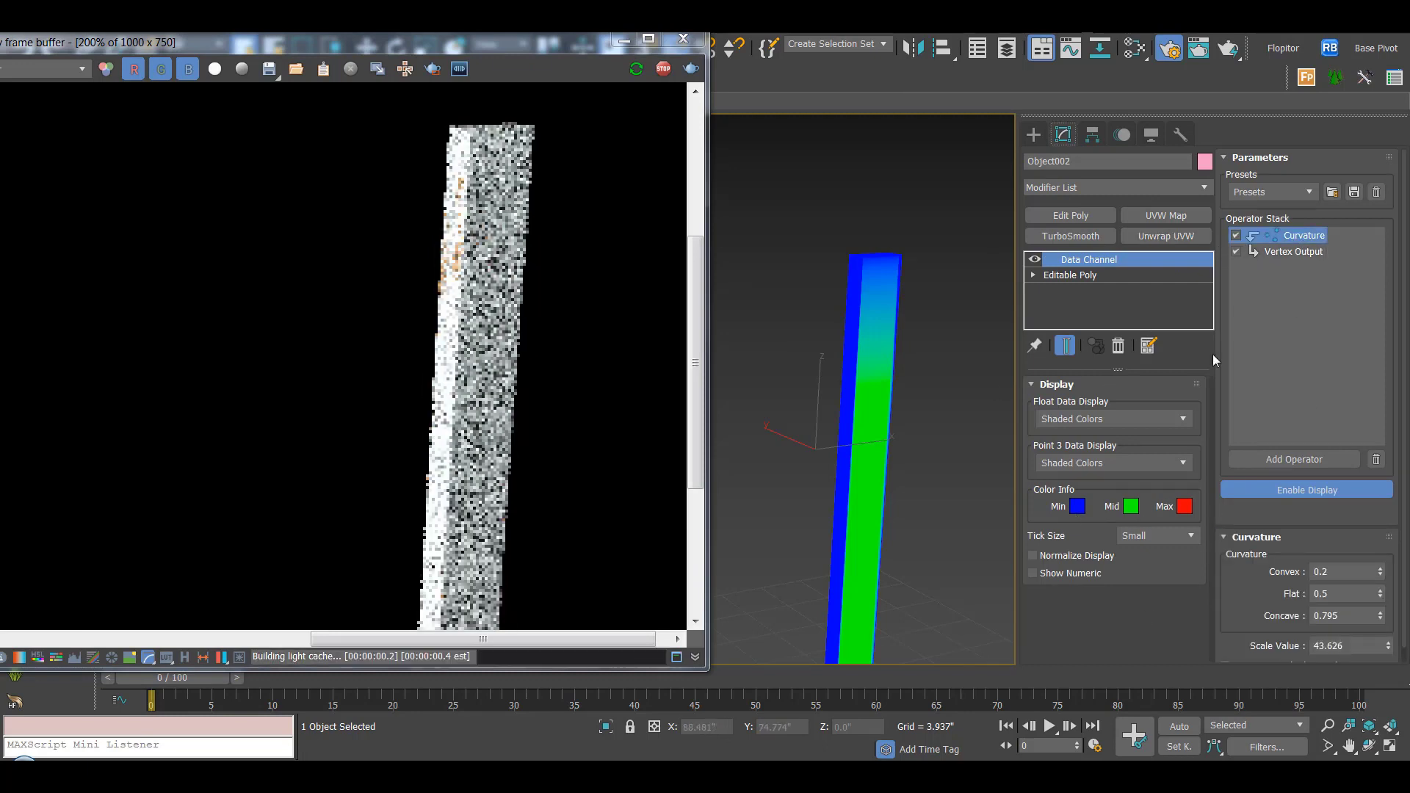
pyautogui.moveTo(1390, 650); pyautogui.dragTo(1298, 668)
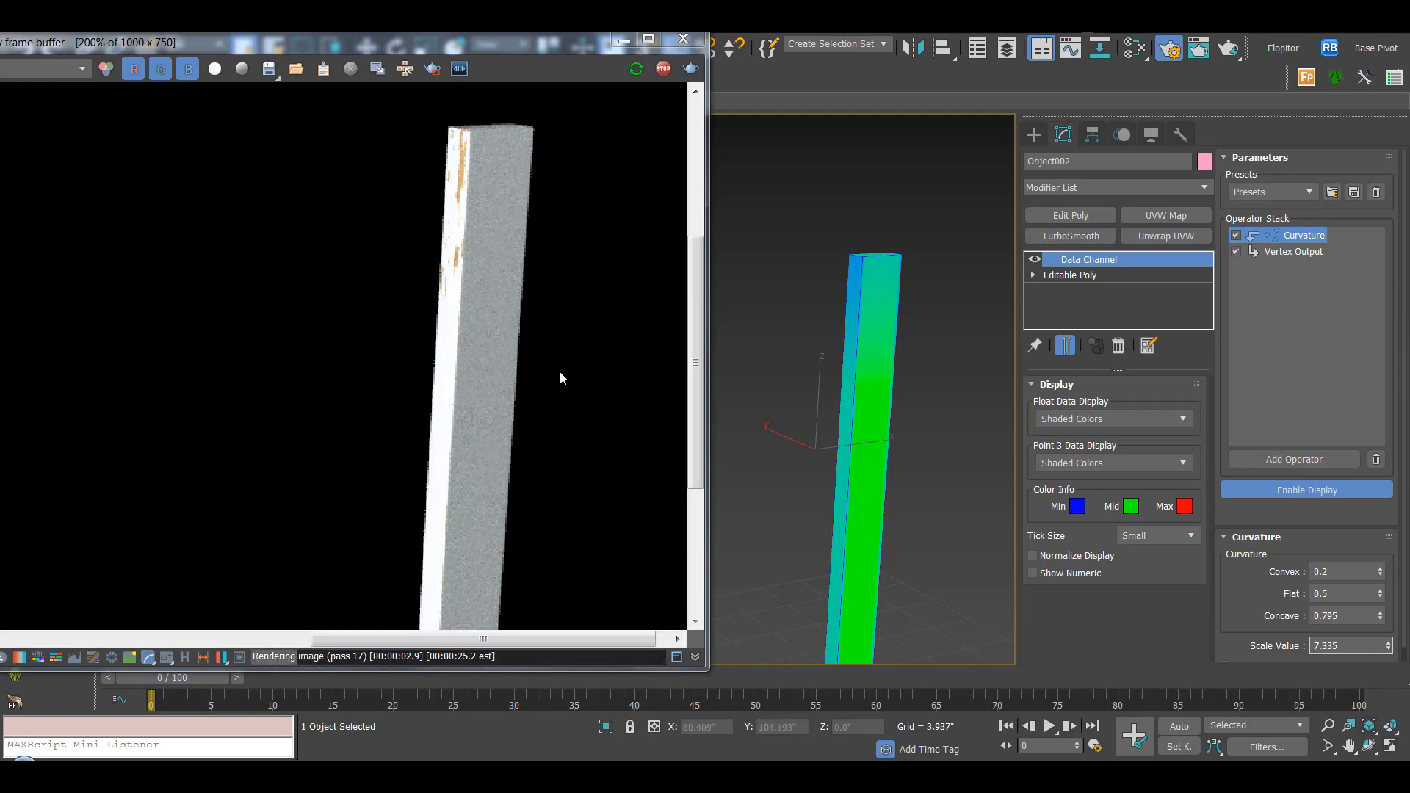
pyautogui.moveTo(1387, 646); pyautogui.dragTo(1385, 589)
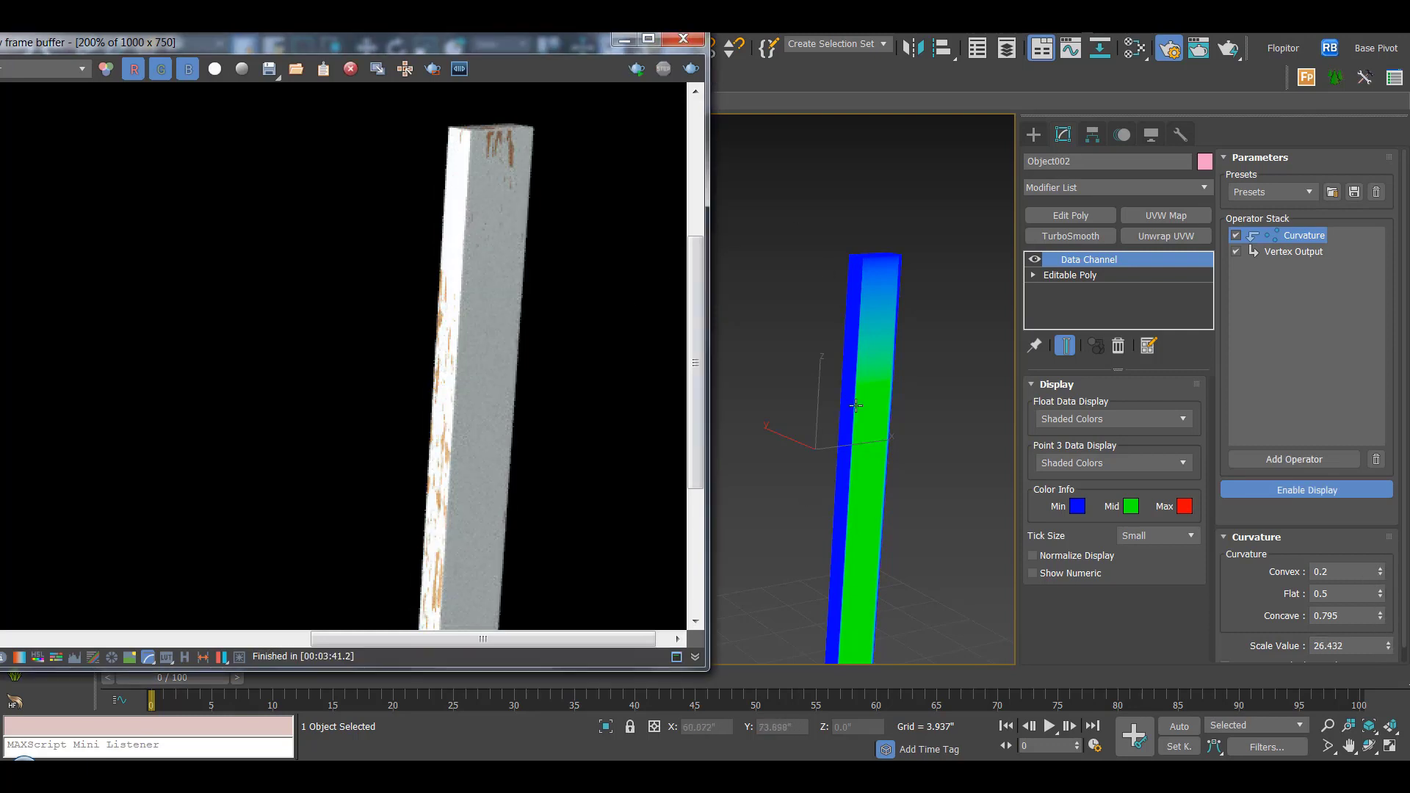
pyautogui.rightClick(885, 321)
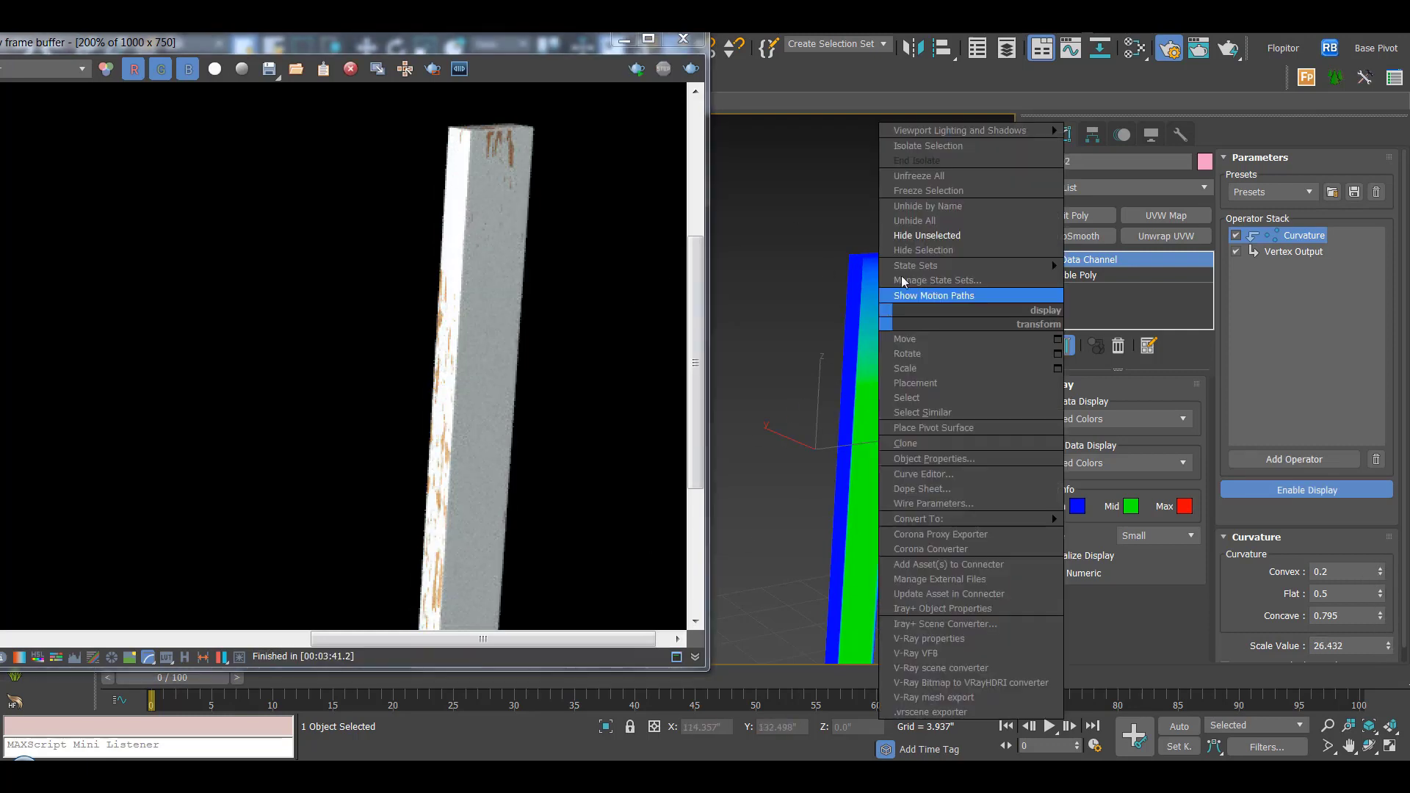
pyautogui.click(919, 222)
pyautogui.scroll(2, 870, 365)
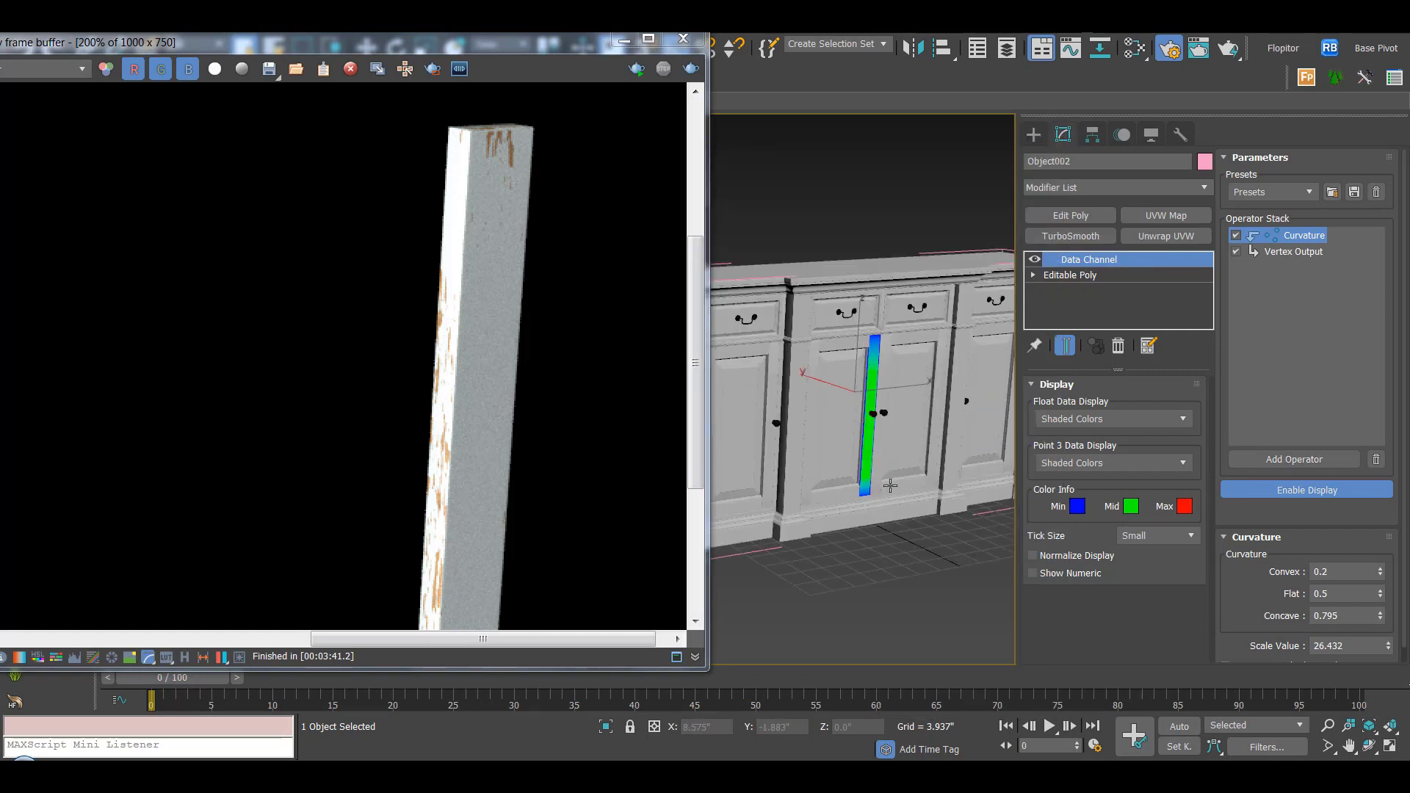
pyautogui.click(984, 544)
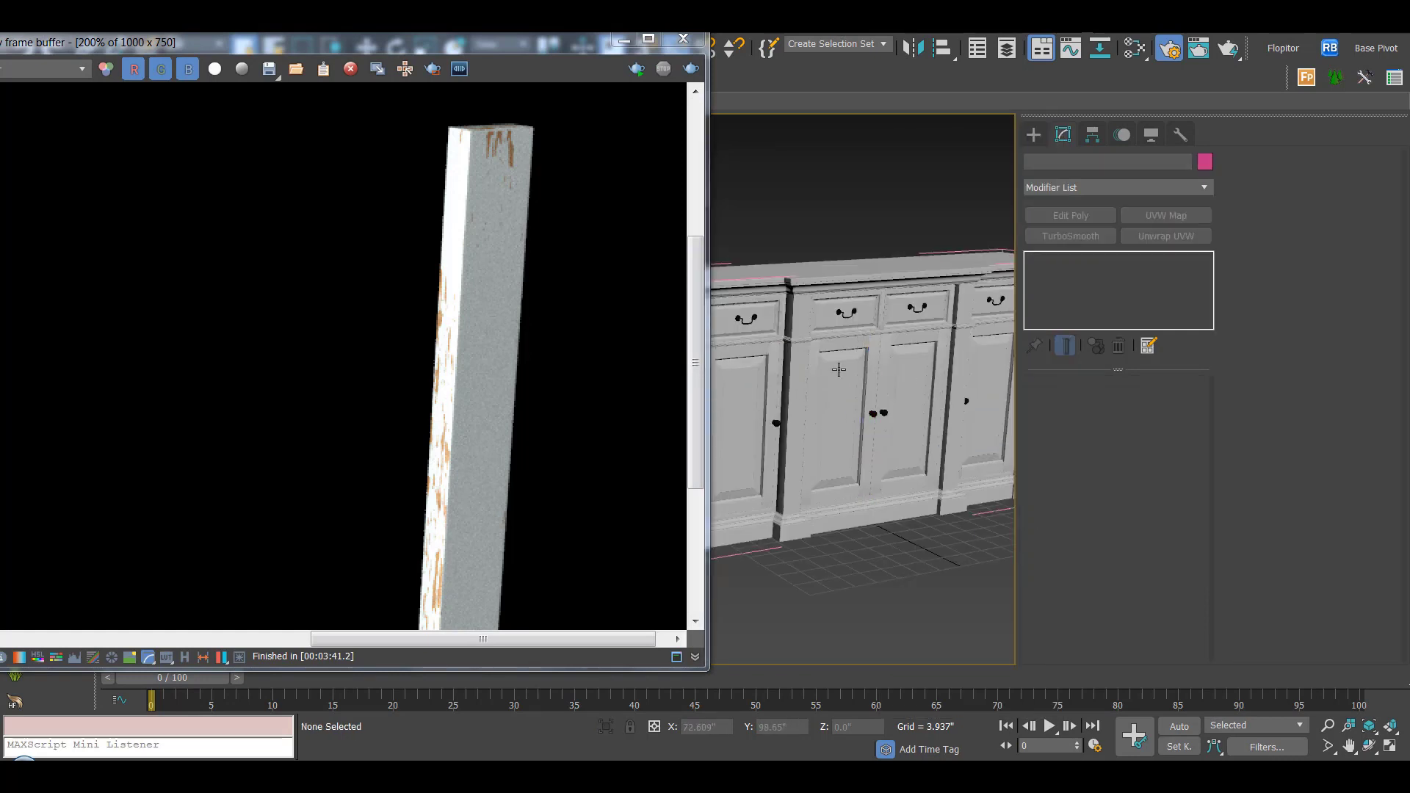
# Examine the full distress.jpg image of the distress bitmap in the Slate Material Editor, and close the editor.
pyautogui.scroll(4, 838, 369)
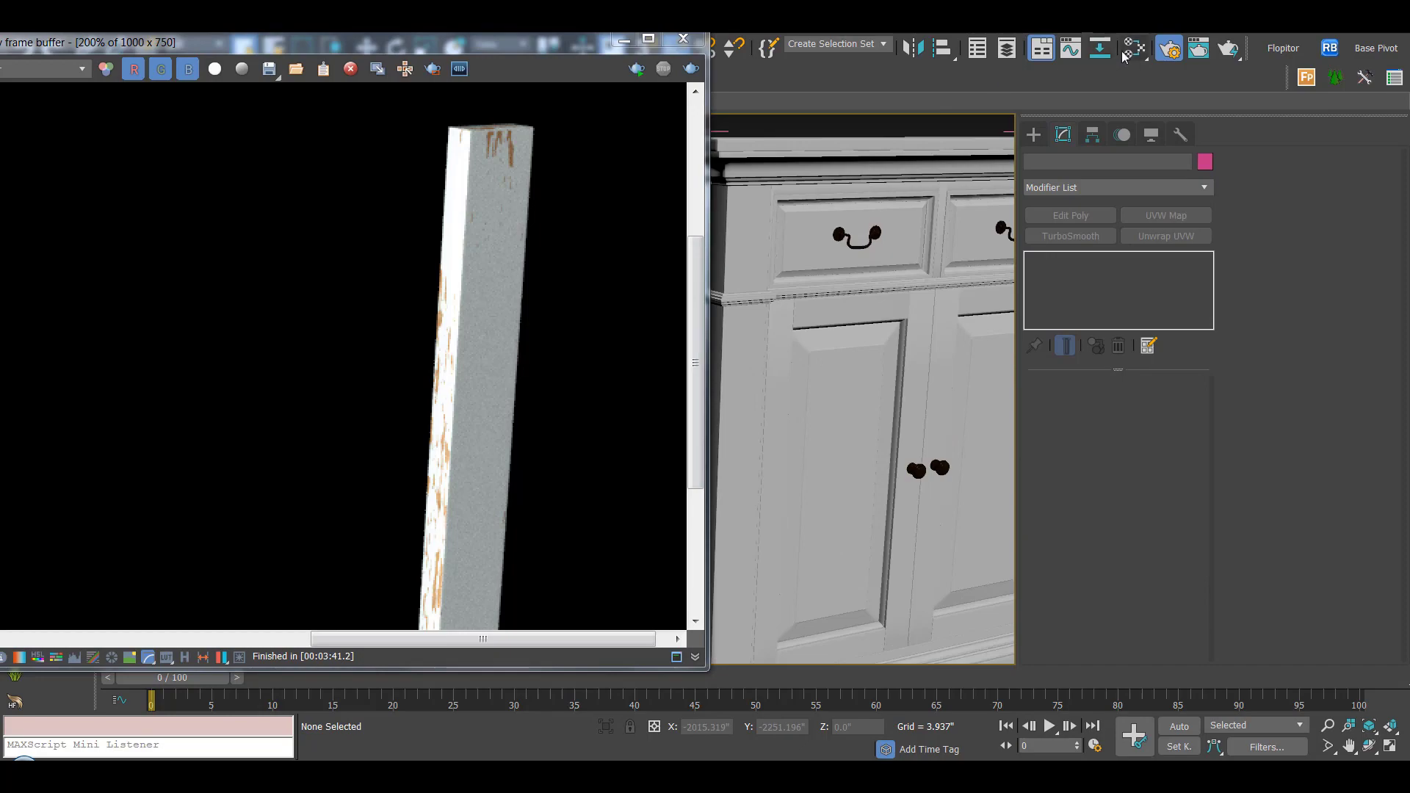
pyautogui.click(1134, 48)
pyautogui.scroll(3, 437, 377)
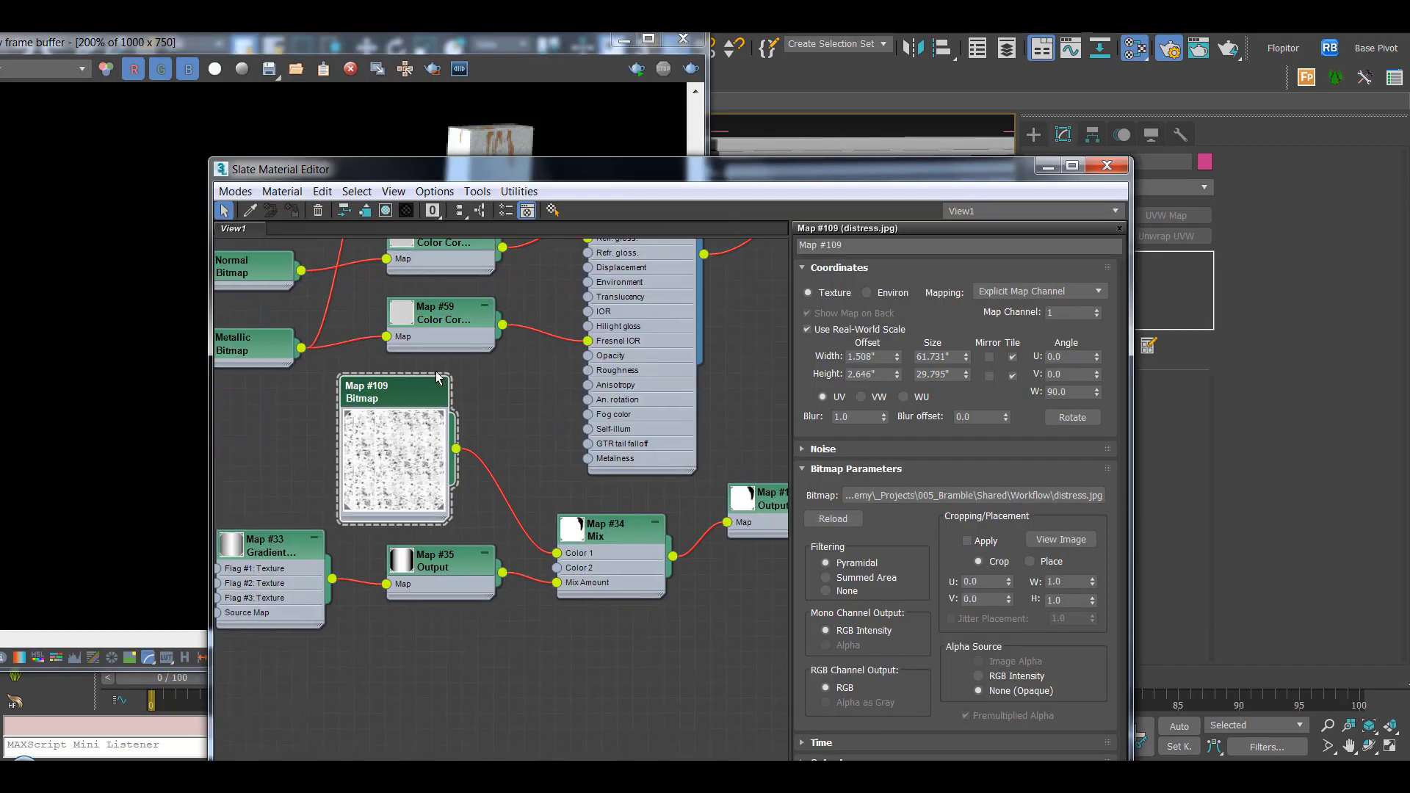
pyautogui.click(1088, 539)
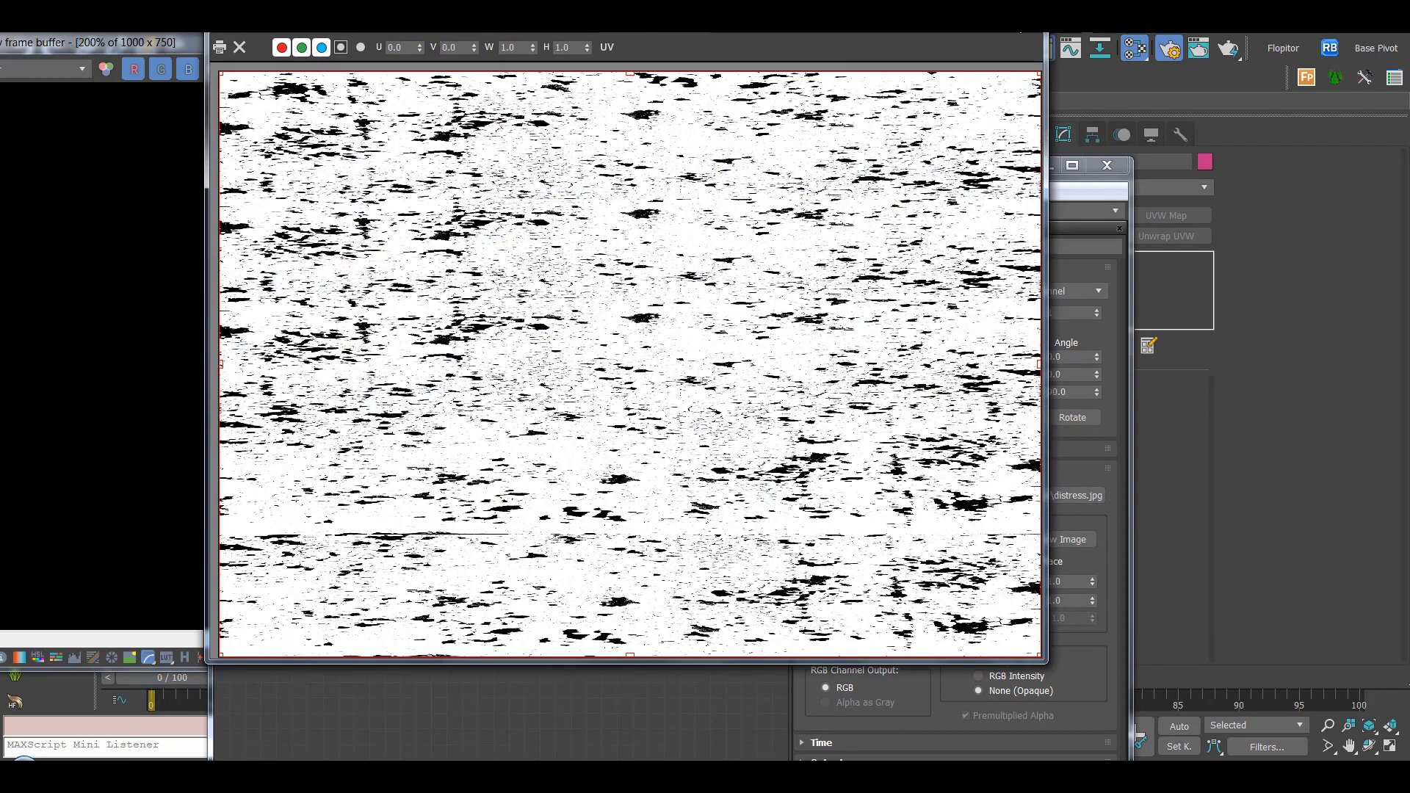
pyautogui.press('Escape')
pyautogui.click(1115, 166)
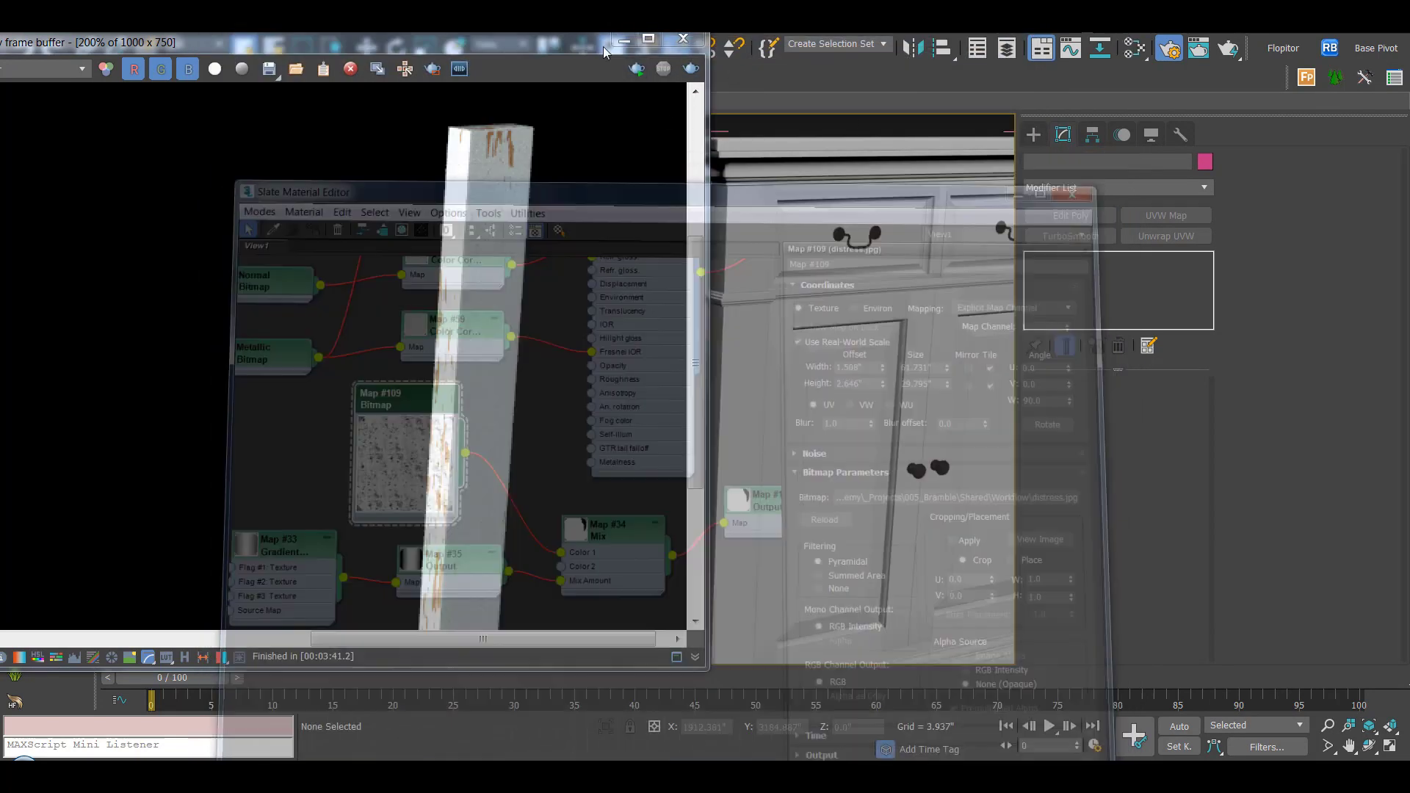